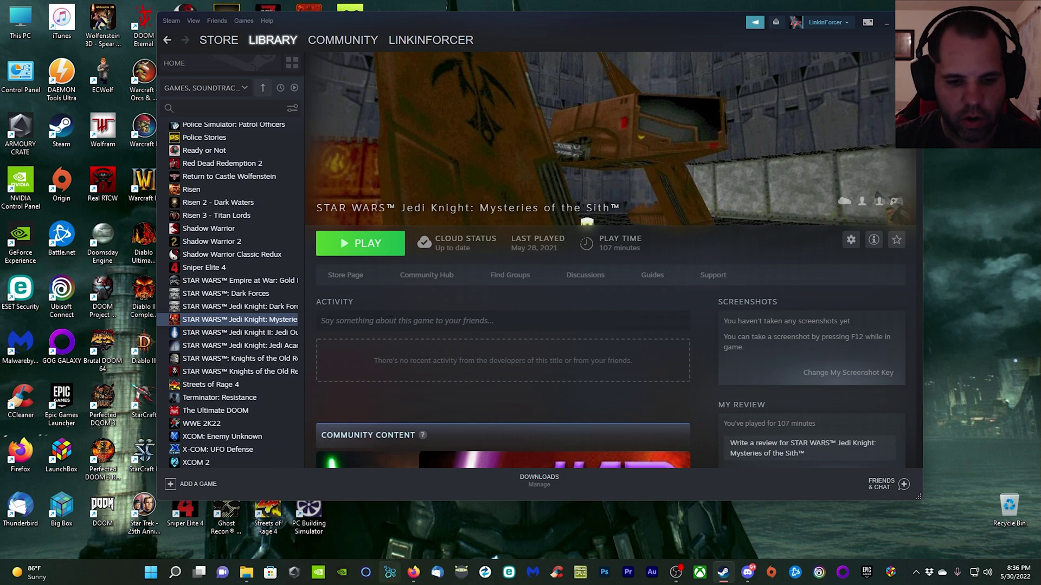
- Switch to Firefox and review the Mysteries of the Sith Remastered article on ModDB, including its download, installation, configuration and icon pack sections
{"action": "left_click", "coordinate": [414, 573]}
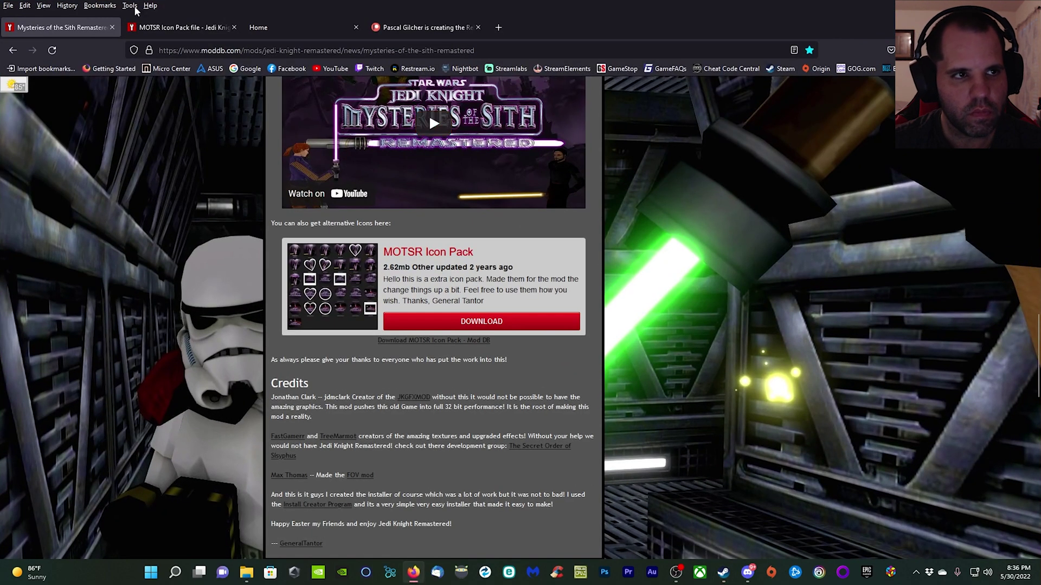
{"action": "scroll", "coordinate": [489, 249], "scroll_direction": "up", "scroll_amount": 5}
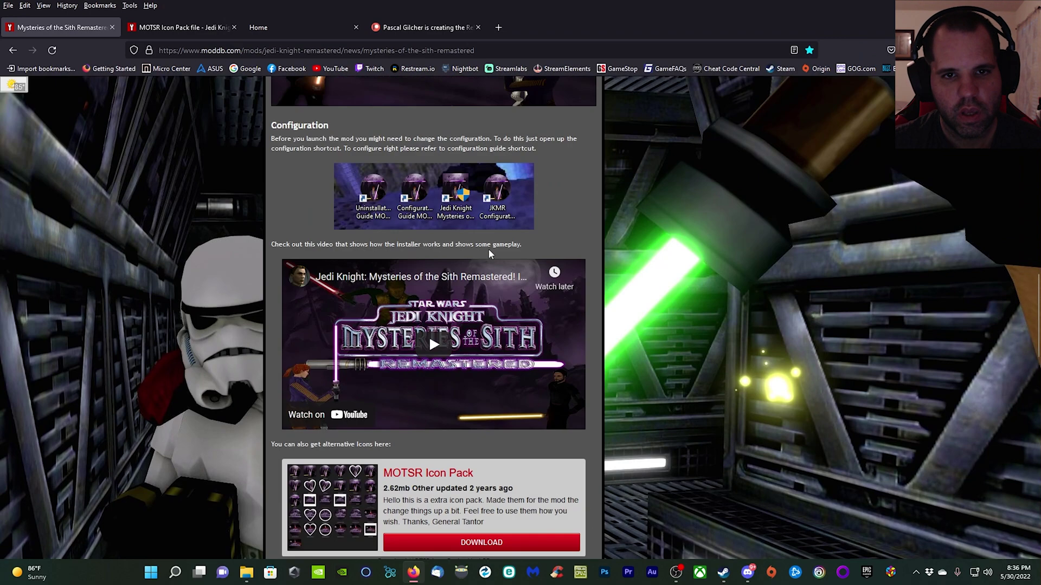
{"action": "scroll", "coordinate": [489, 249], "scroll_direction": "up", "scroll_amount": 15}
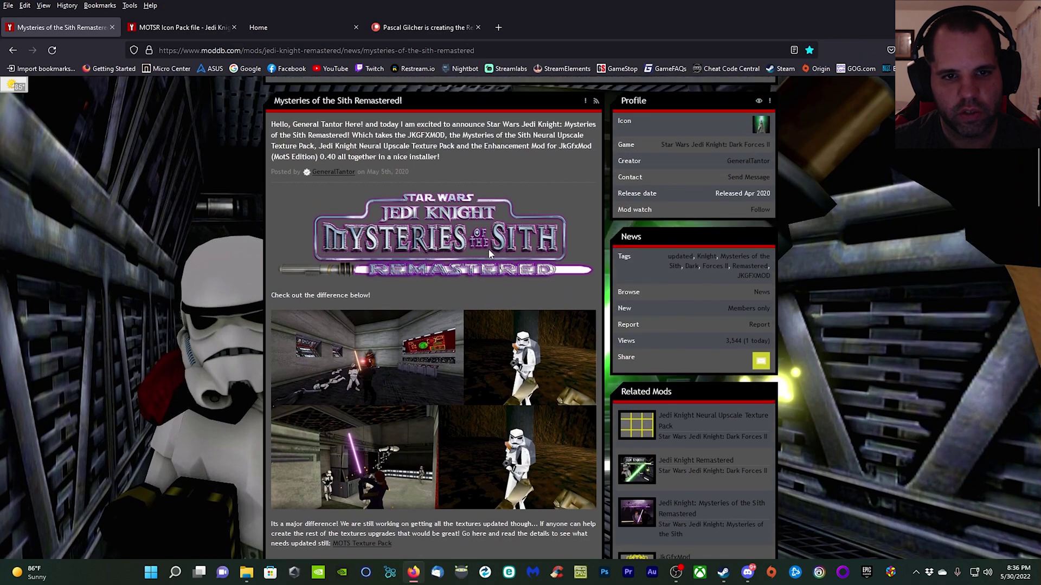
{"action": "scroll", "coordinate": [481, 274], "scroll_direction": "down", "scroll_amount": 5}
{"action": "scroll", "coordinate": [480, 277], "scroll_direction": "down", "scroll_amount": 5}
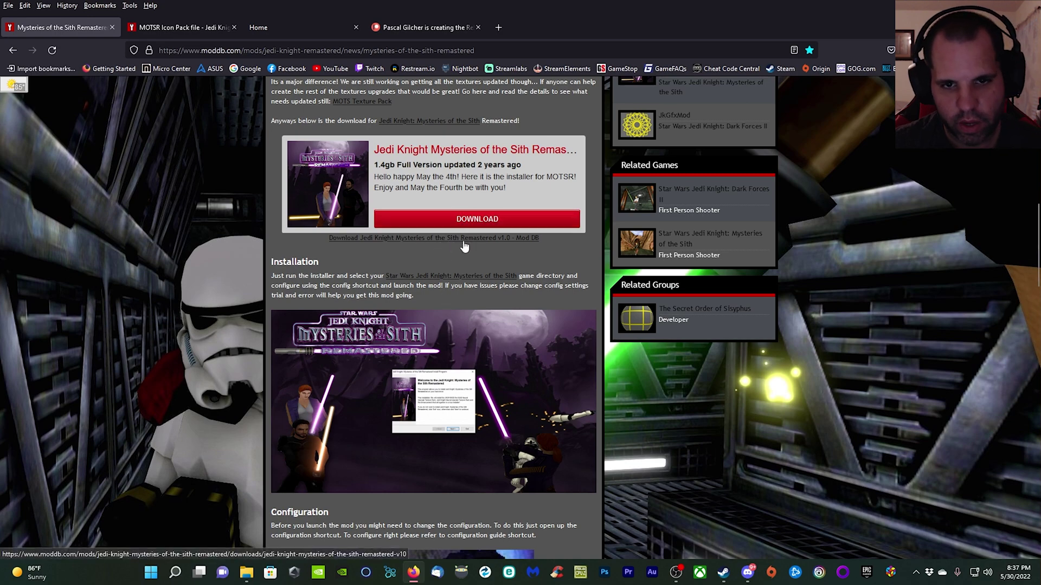
{"action": "scroll", "coordinate": [446, 256], "scroll_direction": "down", "scroll_amount": 10}
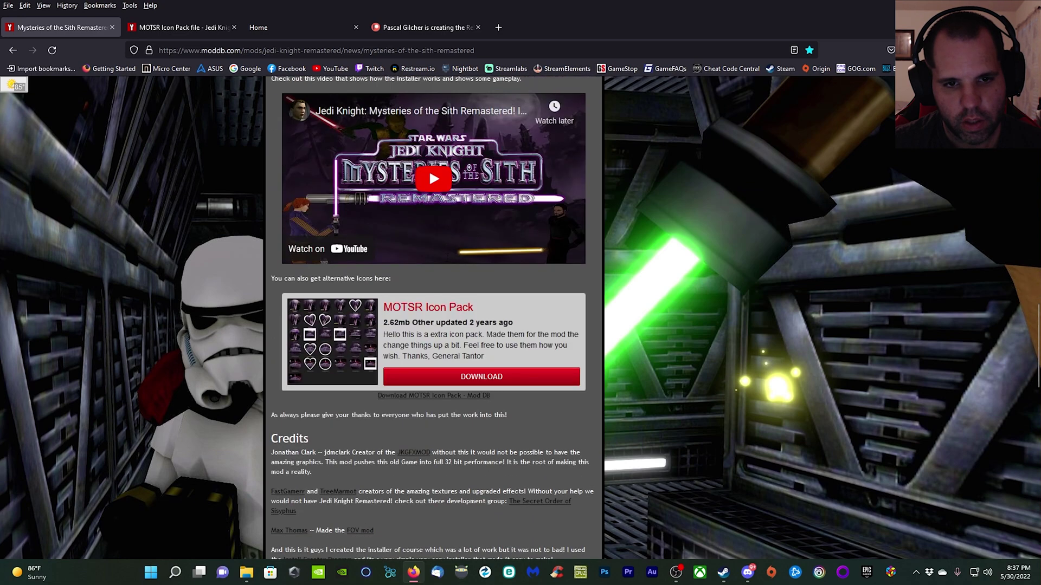
{"action": "scroll", "coordinate": [445, 262], "scroll_direction": "down", "scroll_amount": 3}
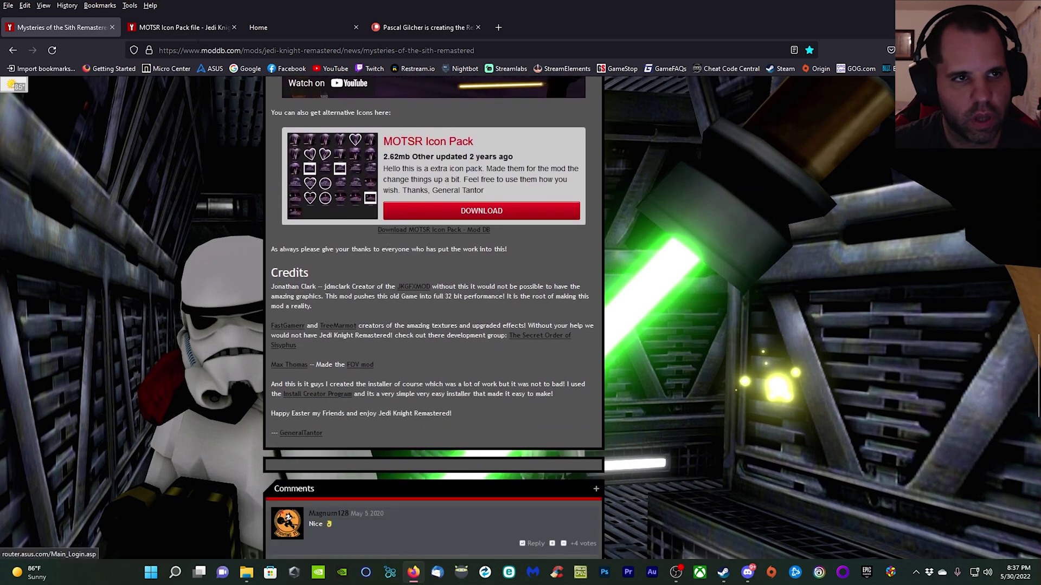
- View the ReShade 5.2.1 download section and the Patreon membership levels for the ReShade Ray Tracing shader (RTGI)
{"action": "left_click", "coordinate": [287, 31]}
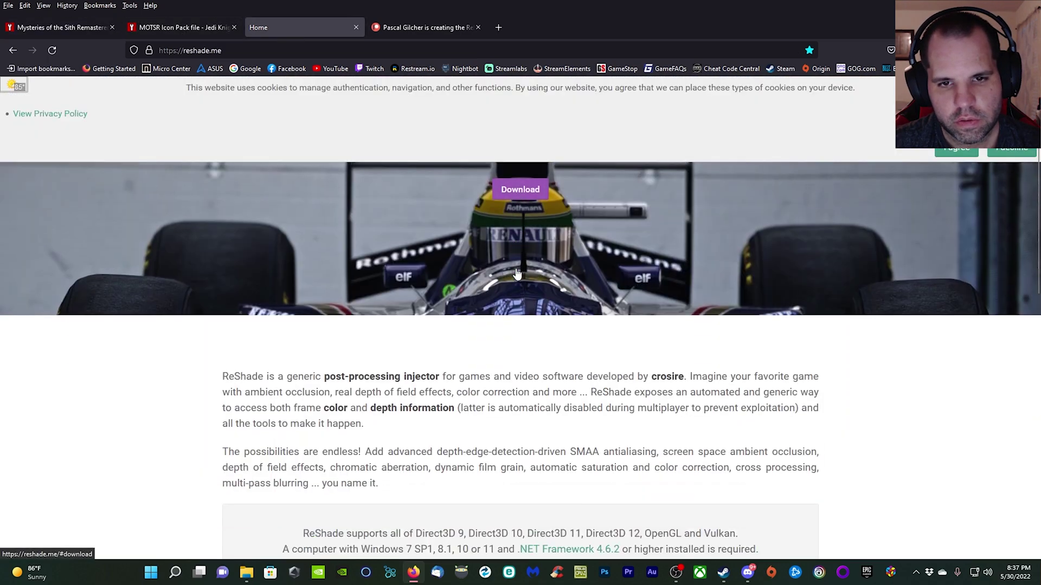
{"action": "left_click", "coordinate": [516, 274]}
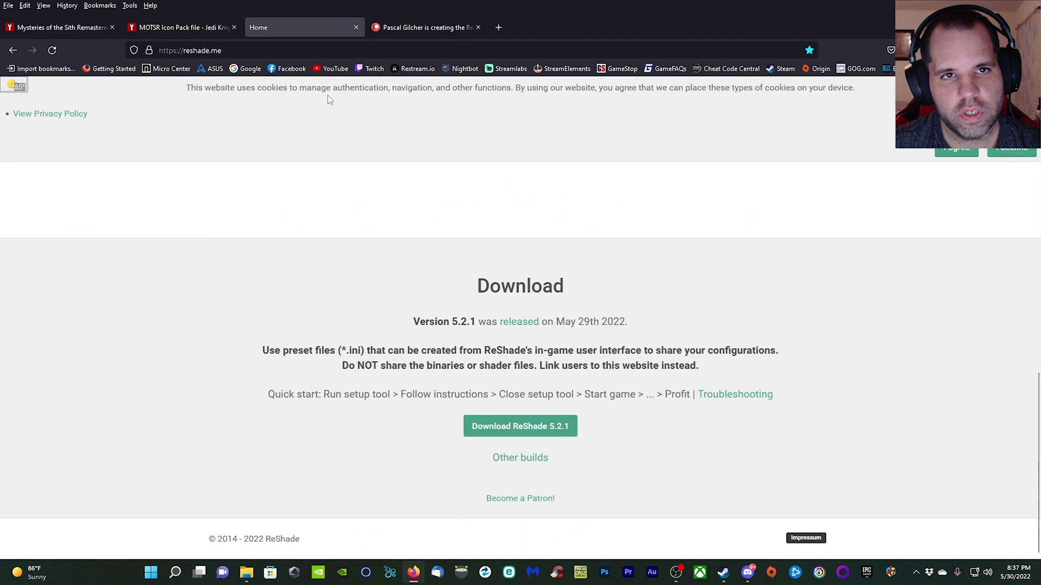
{"action": "left_click", "coordinate": [412, 28]}
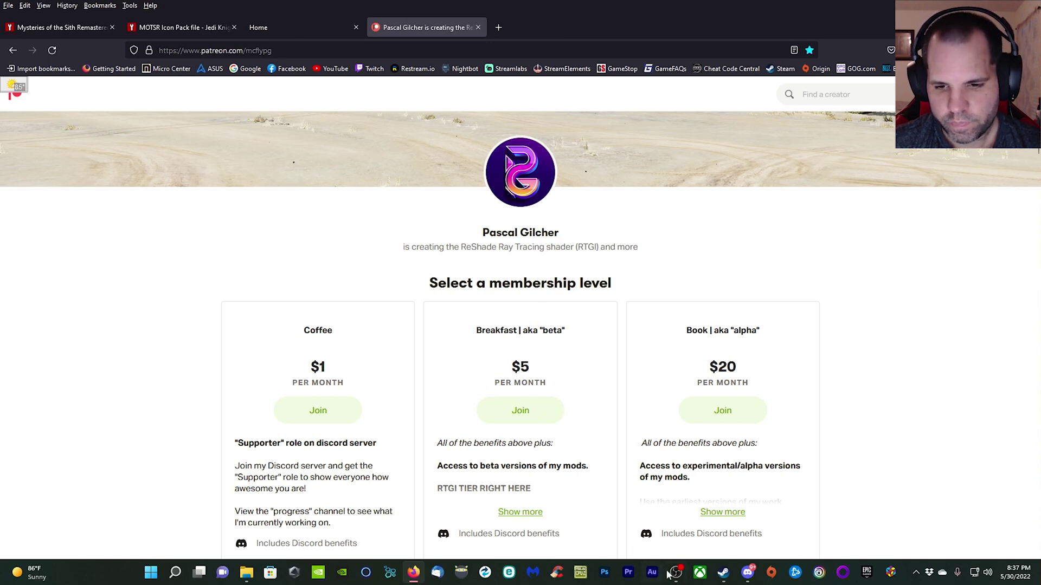
- Switch to Discord, decline the audio device change, and examine the ReShade GI, ReGrade and Physical DOF beta downloads in the beta-access channel
{"action": "left_click", "coordinate": [746, 573]}
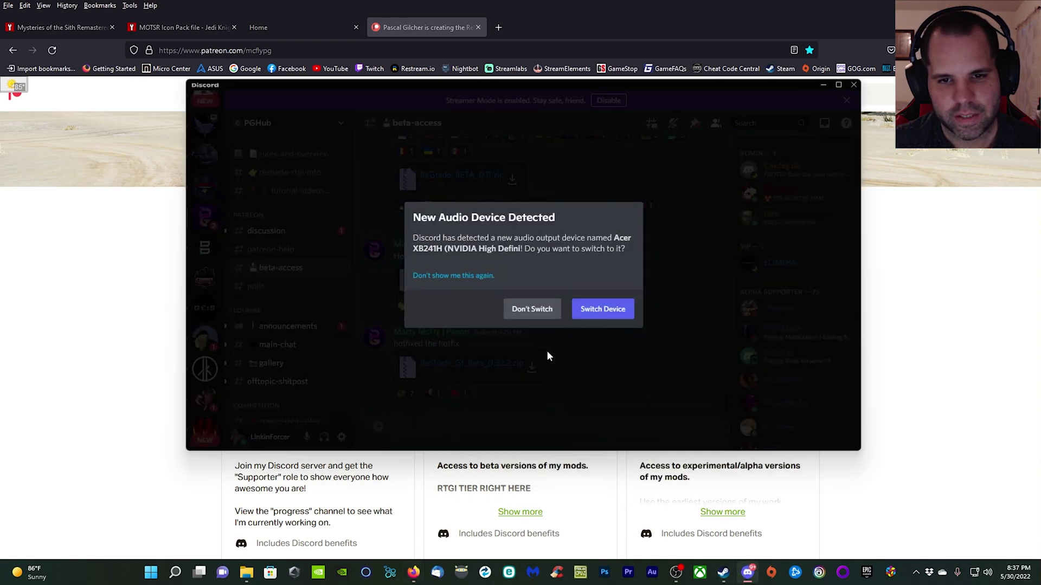
{"action": "left_click", "coordinate": [540, 311]}
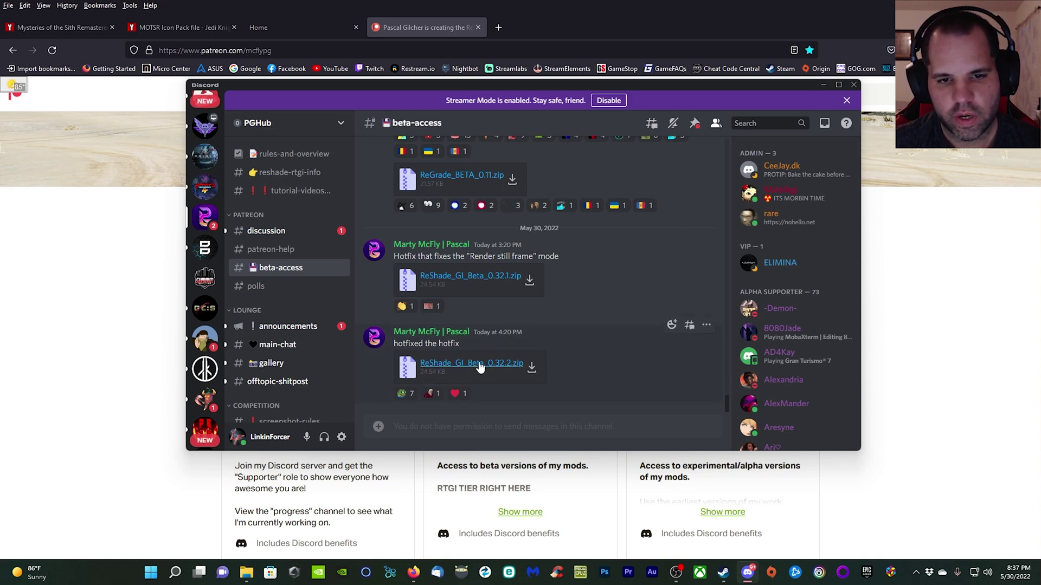
{"action": "scroll", "coordinate": [520, 367], "scroll_direction": "up", "scroll_amount": 2}
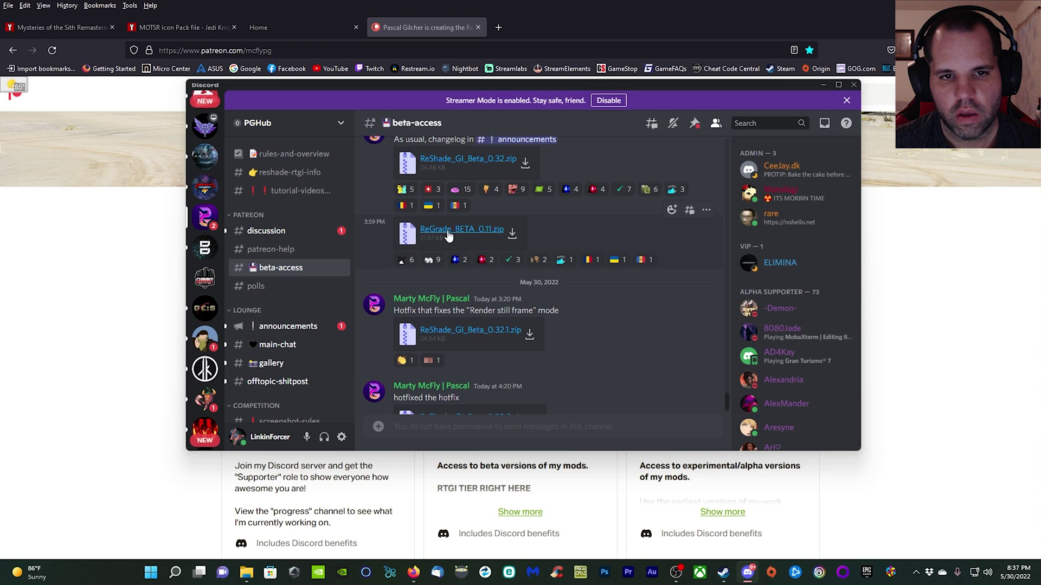
{"action": "scroll", "coordinate": [503, 246], "scroll_direction": "up", "scroll_amount": 6}
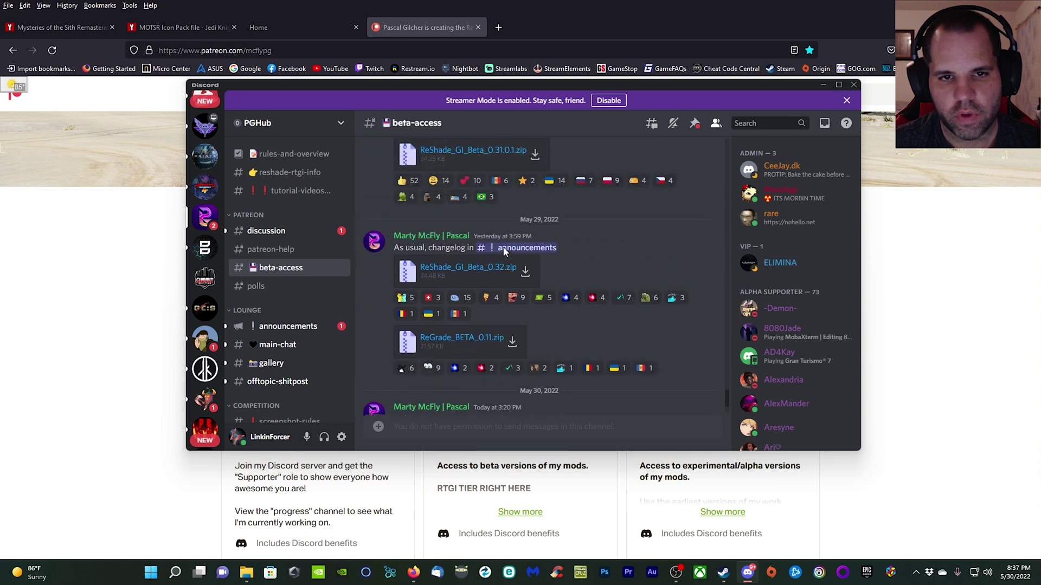
{"action": "scroll", "coordinate": [503, 250], "scroll_direction": "up", "scroll_amount": 3}
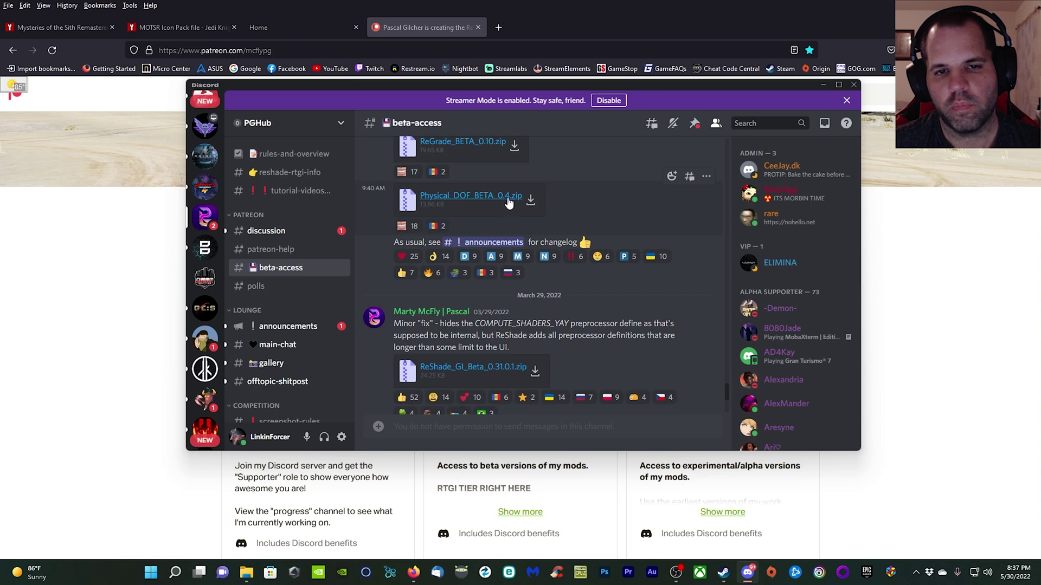
{"action": "scroll", "coordinate": [564, 260], "scroll_direction": "down", "scroll_amount": 5}
{"action": "scroll", "coordinate": [564, 260], "scroll_direction": "down", "scroll_amount": 5}
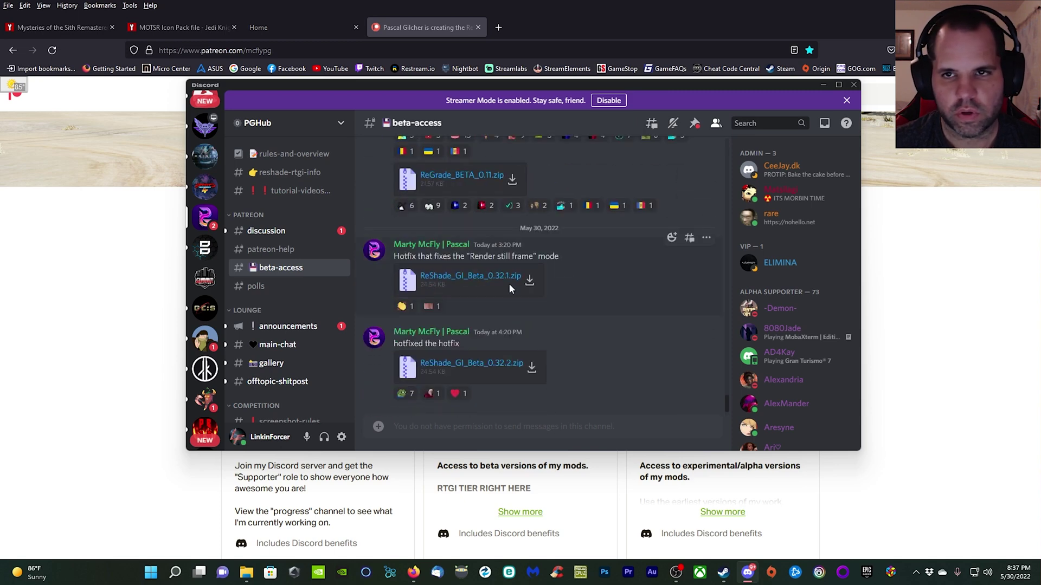
{"action": "left_click", "coordinate": [823, 86]}
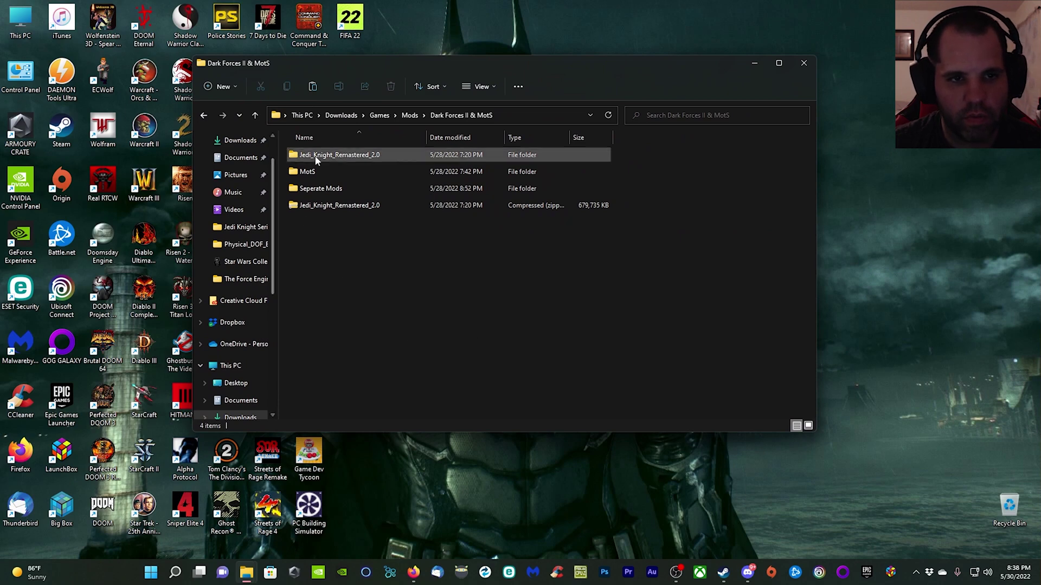
- Launch the Star Wars Jedi Knight Mysteries of the Sith Remastered installer from the extracted mod folder inside MotS
{"action": "double_click", "coordinate": [308, 171]}
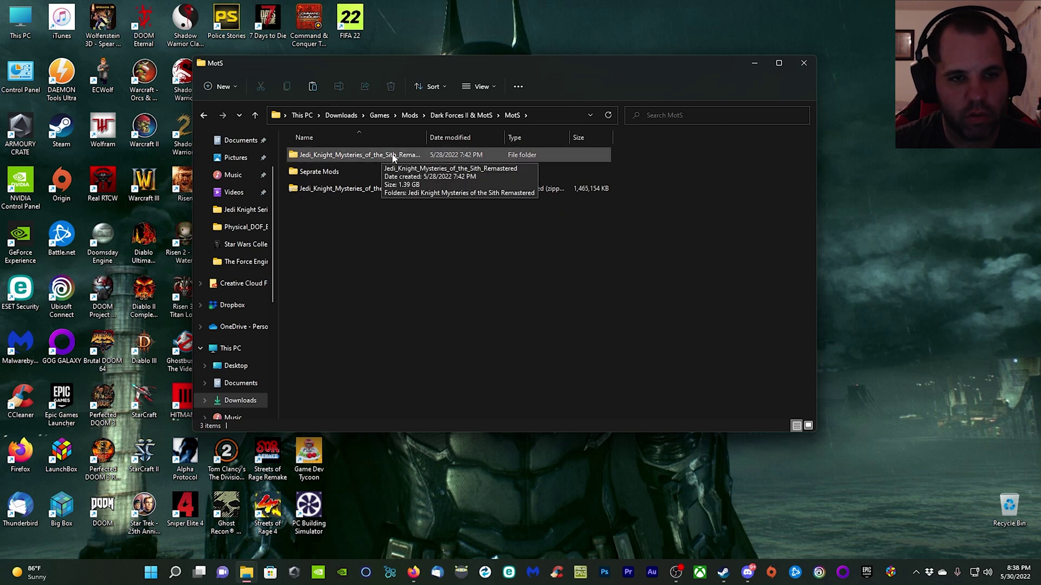
{"action": "double_click", "coordinate": [394, 155]}
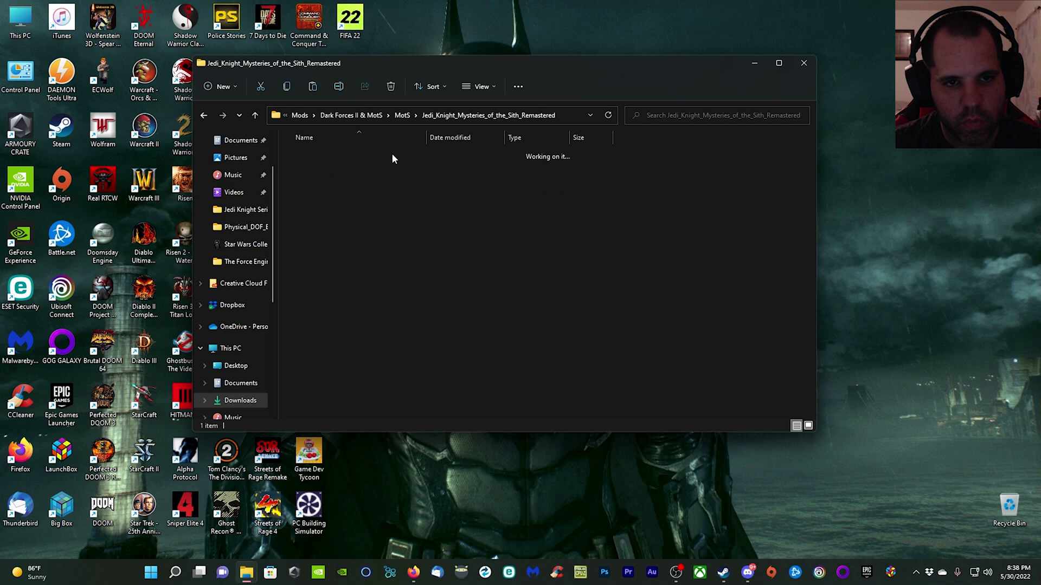
{"action": "double_click", "coordinate": [373, 155]}
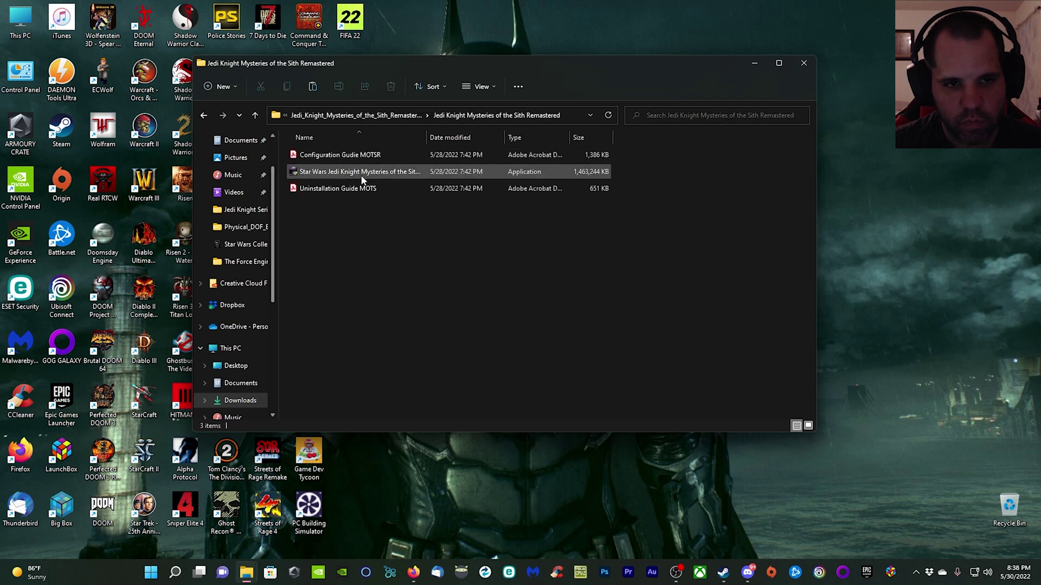
{"action": "double_click", "coordinate": [375, 174]}
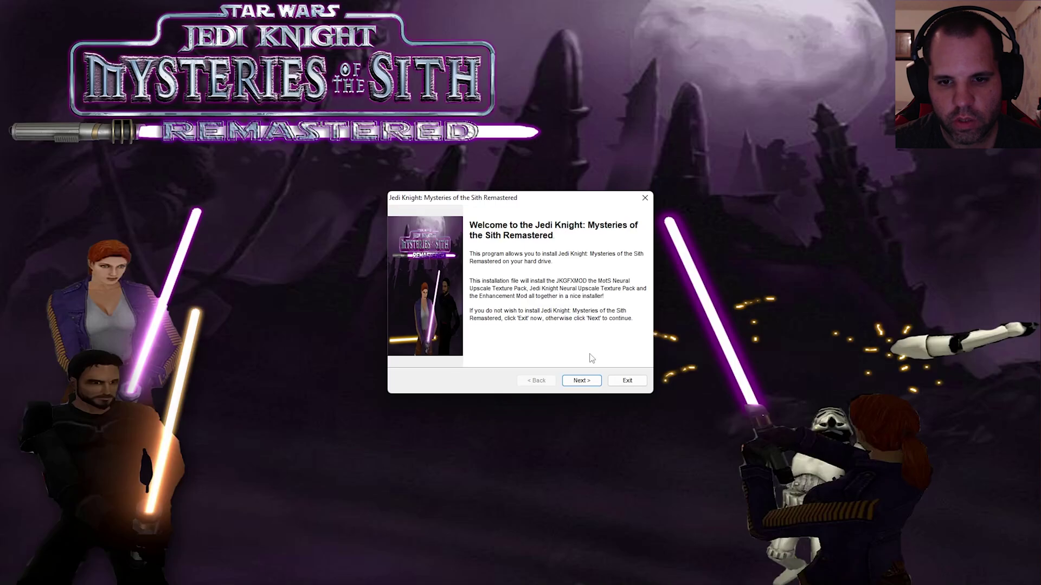
- Proceed past the installer's welcome information and agree to the license terms and conditions
{"action": "left_click", "coordinate": [582, 381]}
{"action": "left_click", "coordinate": [582, 381]}
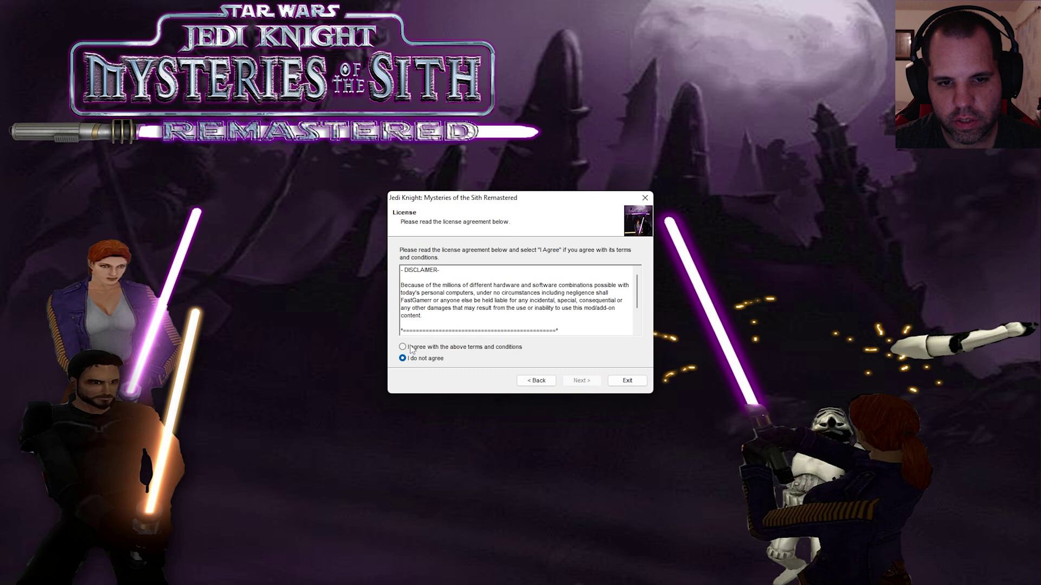
{"action": "key", "text": "Up"}
{"action": "left_click", "coordinate": [582, 380]}
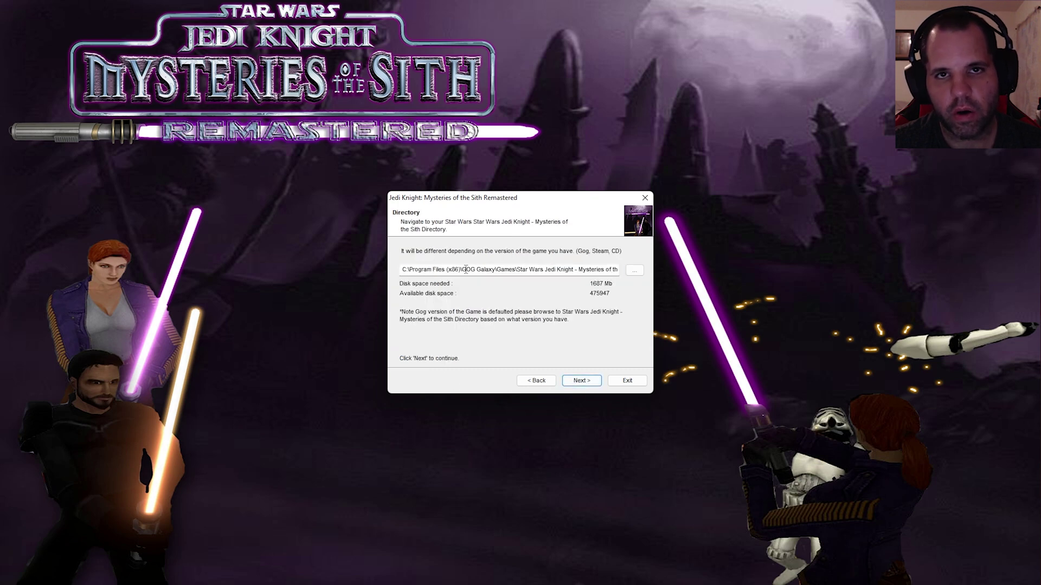
- Set the installation directory to F:\SteamLibrary\steamapps\common\Jedi Knight Mysteries of the Sith
{"action": "left_click", "coordinate": [634, 270]}
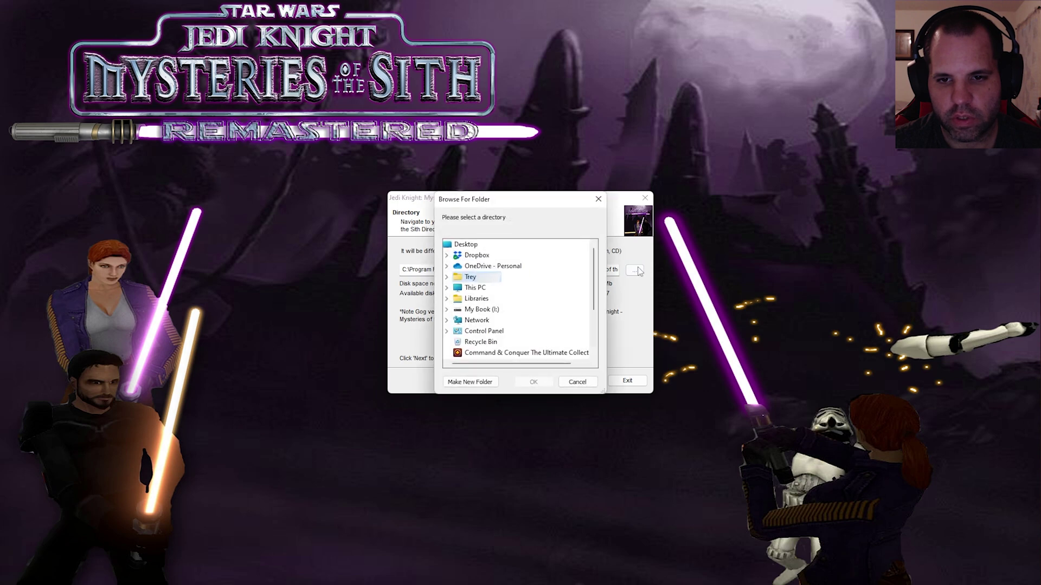
{"action": "double_click", "coordinate": [487, 287]}
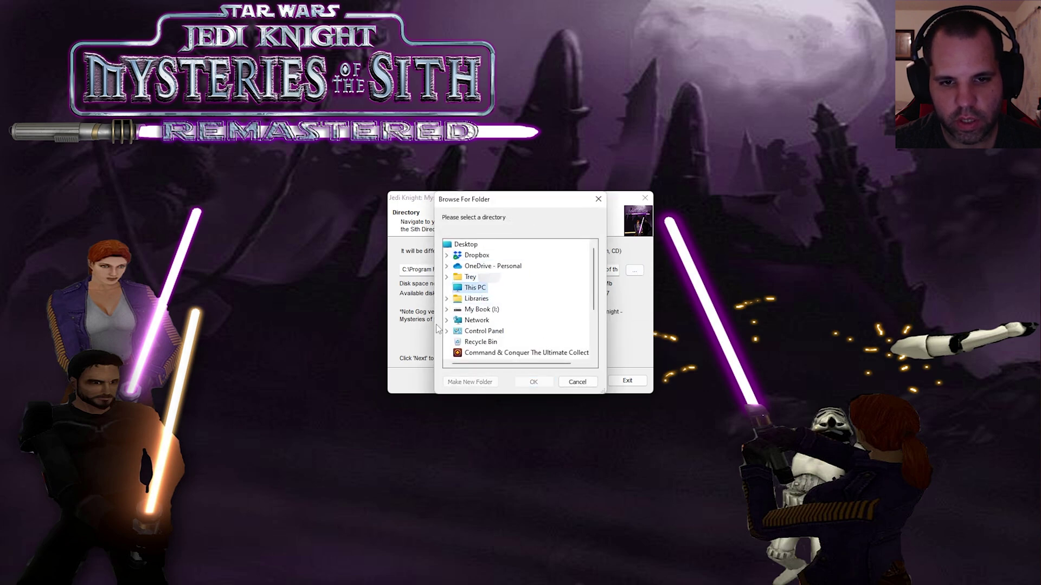
{"action": "scroll", "coordinate": [521, 330], "scroll_direction": "down", "scroll_amount": 2}
{"action": "double_click", "coordinate": [521, 309]}
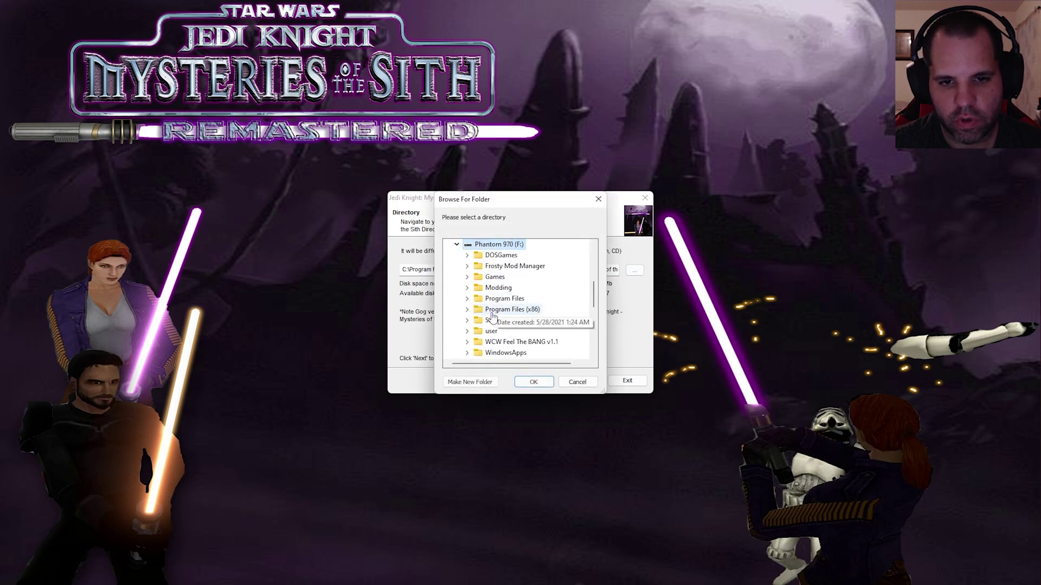
{"action": "scroll", "coordinate": [560, 304], "scroll_direction": "down", "scroll_amount": 1}
{"action": "double_click", "coordinate": [507, 288]}
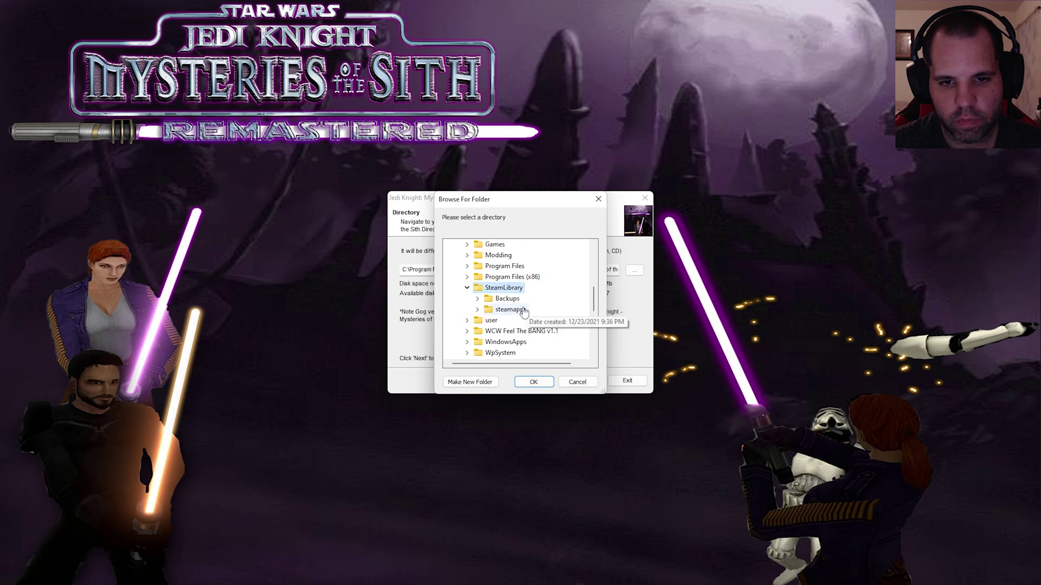
{"action": "double_click", "coordinate": [524, 313]}
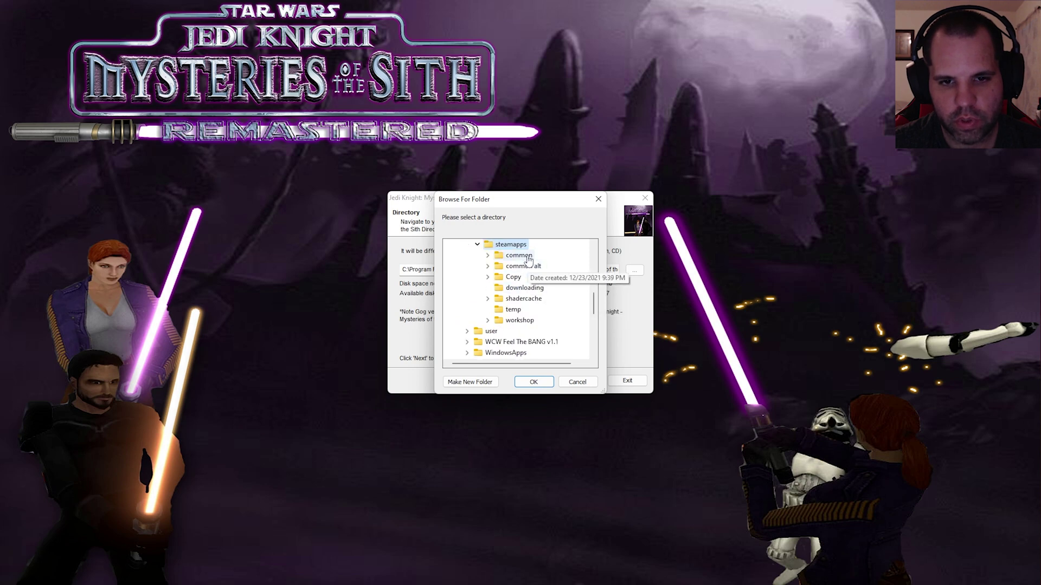
{"action": "double_click", "coordinate": [539, 293]}
{"action": "scroll", "coordinate": [558, 298], "scroll_direction": "down", "scroll_amount": 6}
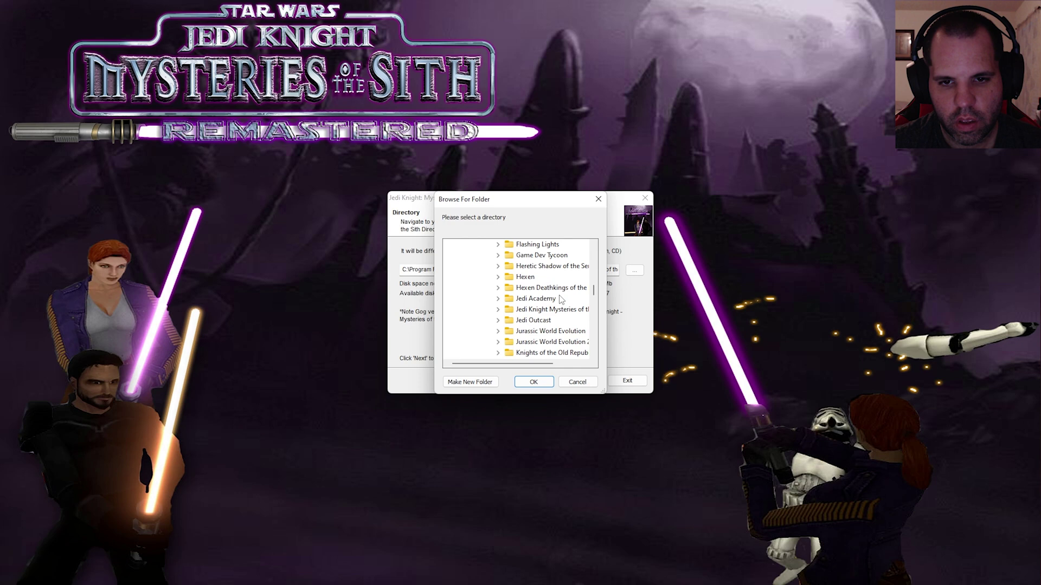
{"action": "double_click", "coordinate": [554, 311]}
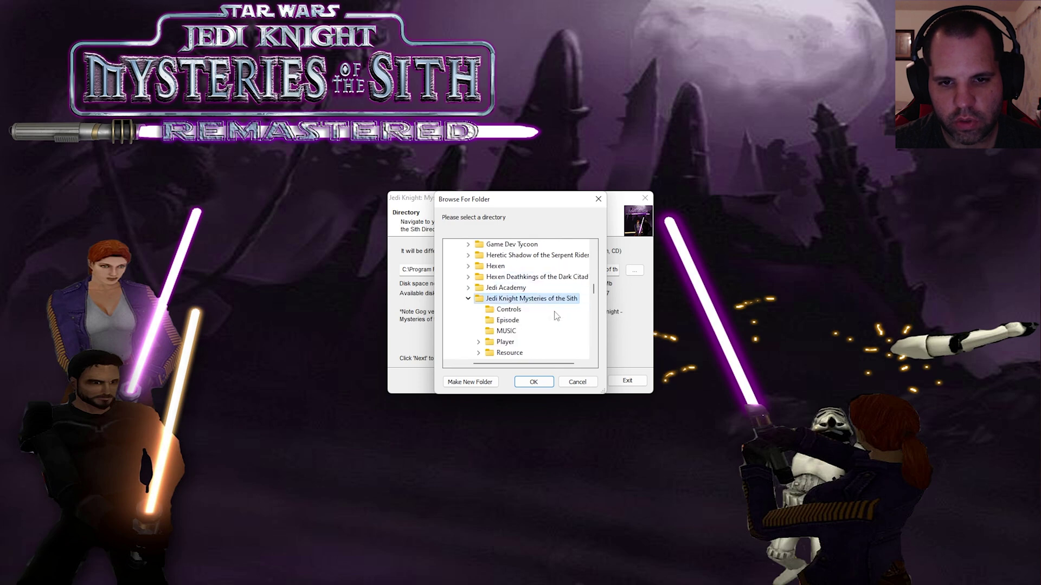
{"action": "left_click", "coordinate": [533, 381]}
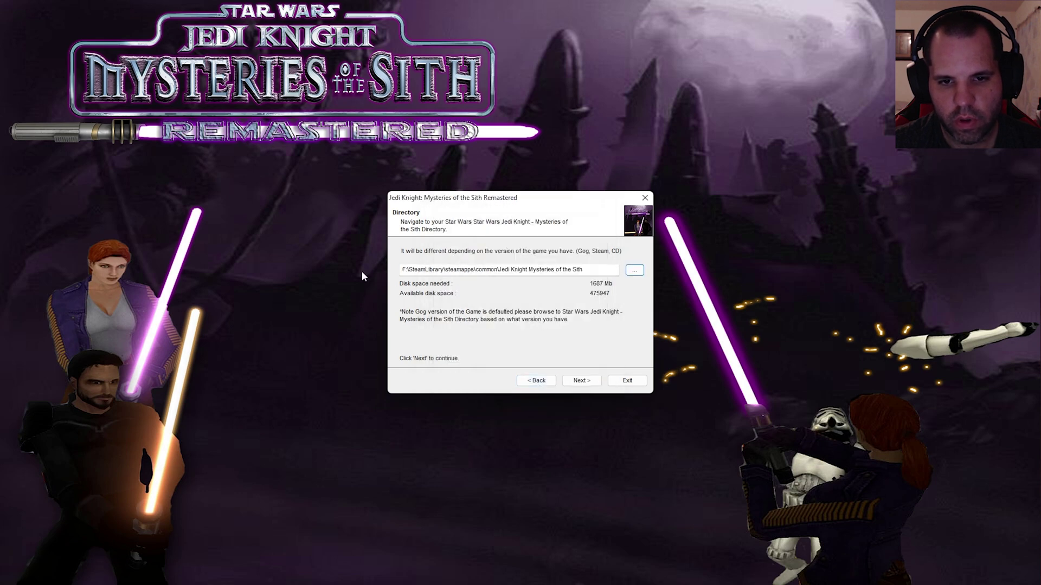
- Install Jedi Knight: Mysteries of the Sith Remastered into the chosen game directory and close the finished installer
{"action": "left_click", "coordinate": [590, 386]}
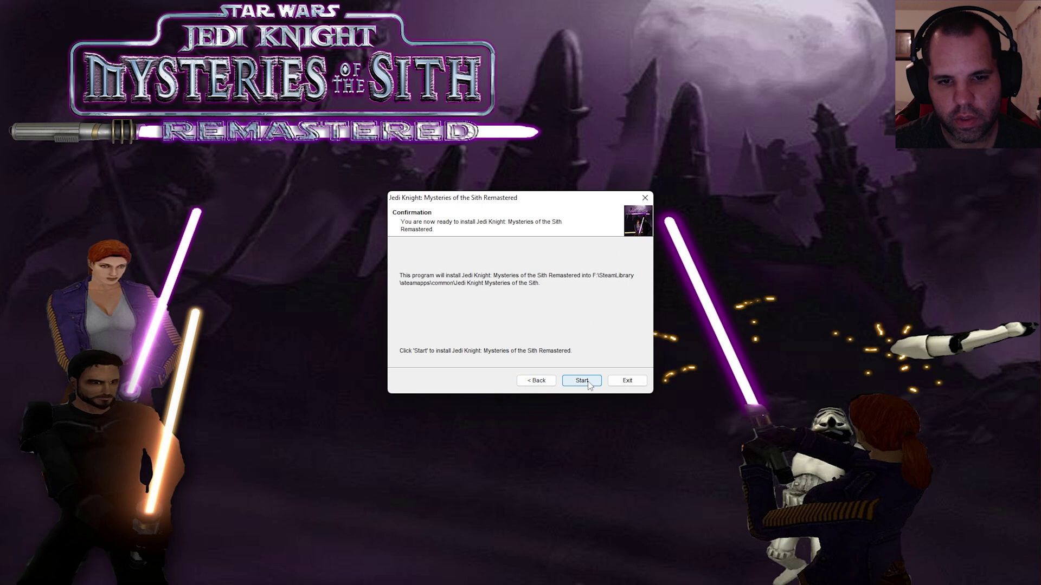
{"action": "left_click", "coordinate": [589, 385]}
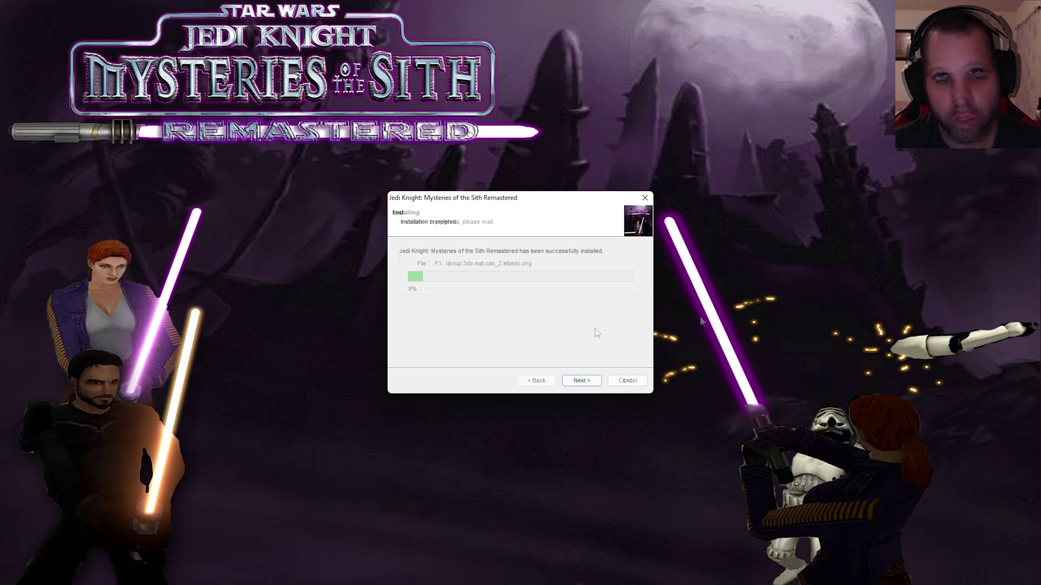
{"action": "left_click", "coordinate": [582, 386]}
{"action": "left_click", "coordinate": [631, 380]}
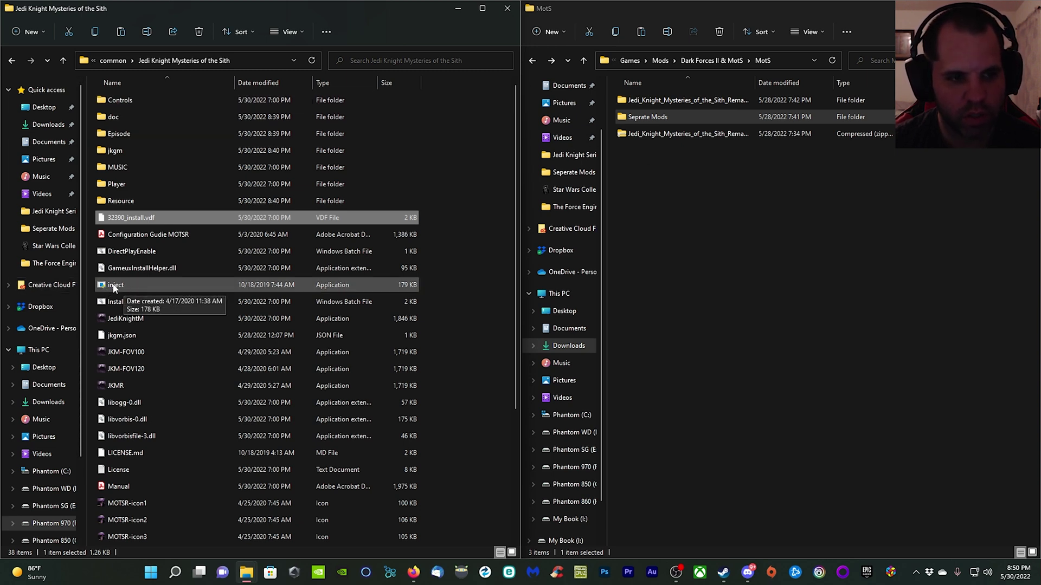
- Apply the inject application's compatibility settings with running as an administrator enabled, and put away both folder windows
{"action": "right_click", "coordinate": [119, 288]}
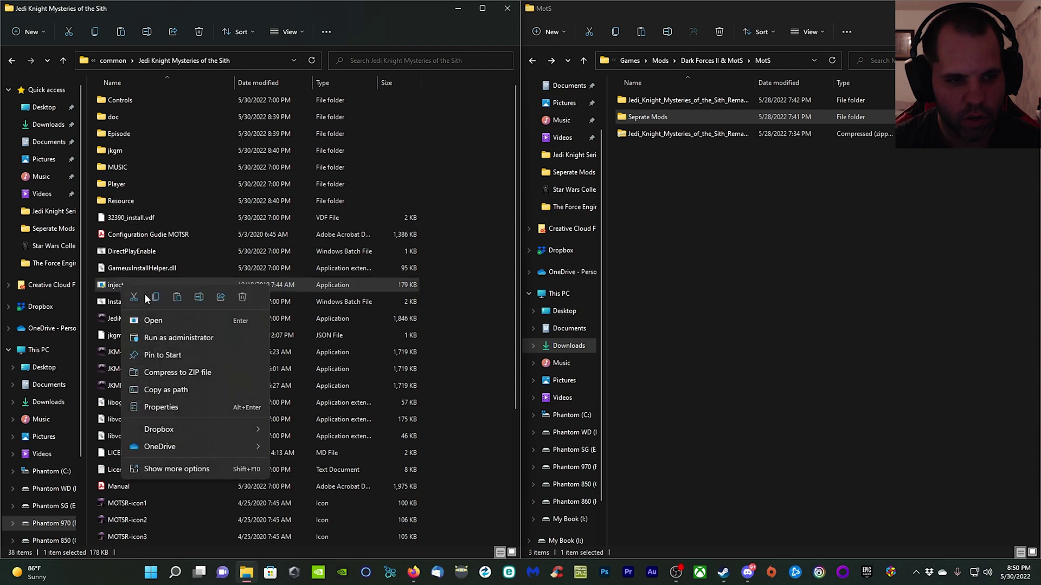
{"action": "left_click", "coordinate": [161, 408]}
{"action": "left_click", "coordinate": [172, 282]}
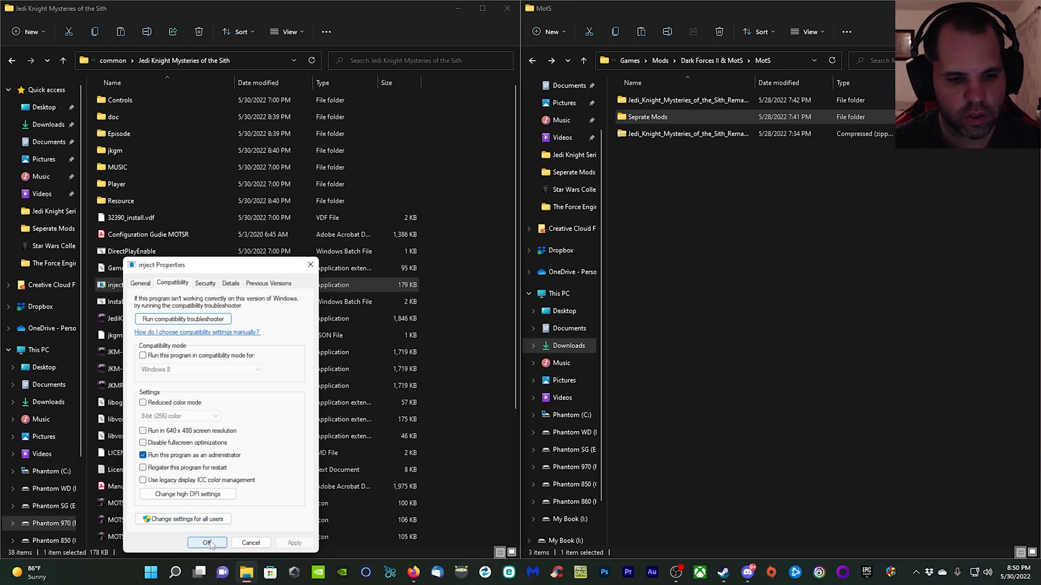
{"action": "left_click", "coordinate": [207, 543]}
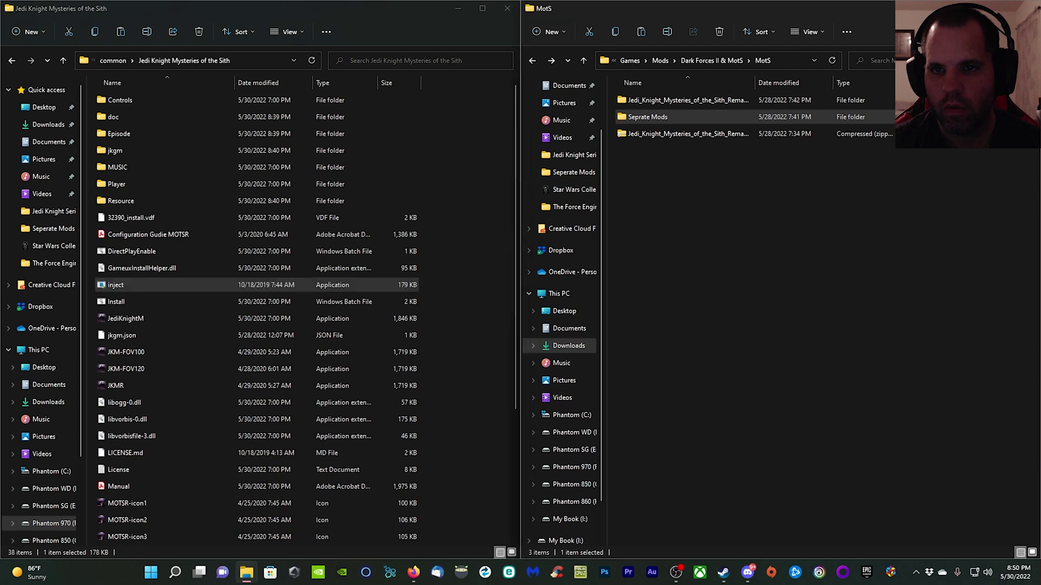
{"action": "left_click", "coordinate": [978, 8]}
{"action": "left_click", "coordinate": [458, 8]}
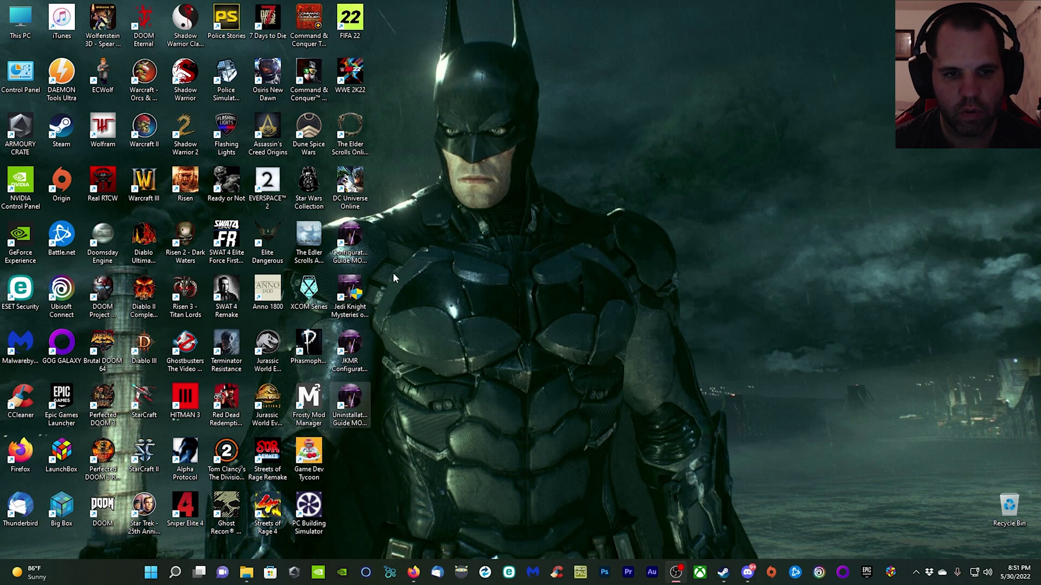
- Open the MOTSR Configuration Guide from the desktop, skim its pages for the setup instructions, and close it
{"action": "right_click", "coordinate": [358, 241]}
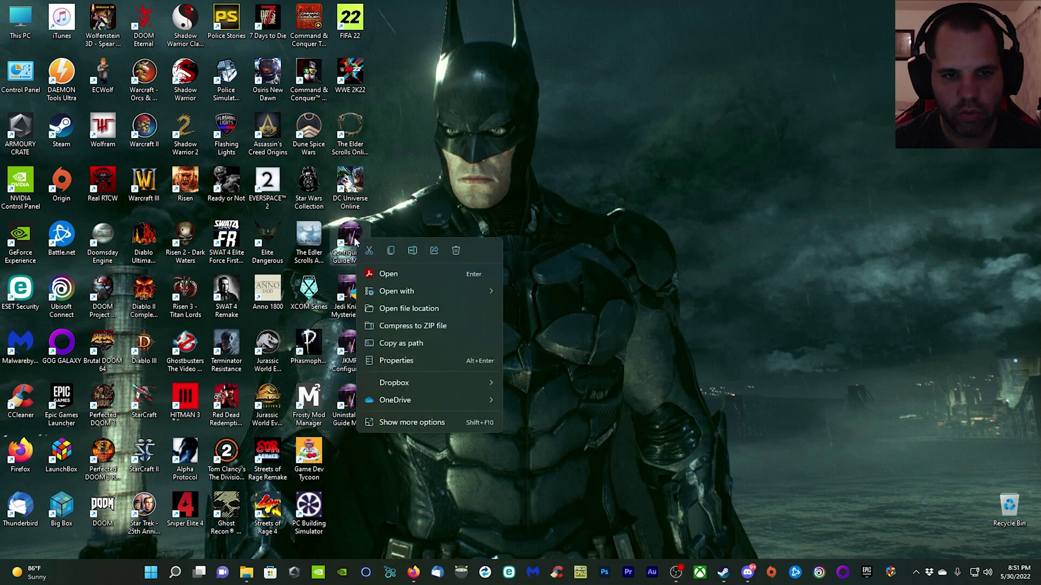
{"action": "left_click", "coordinate": [383, 274]}
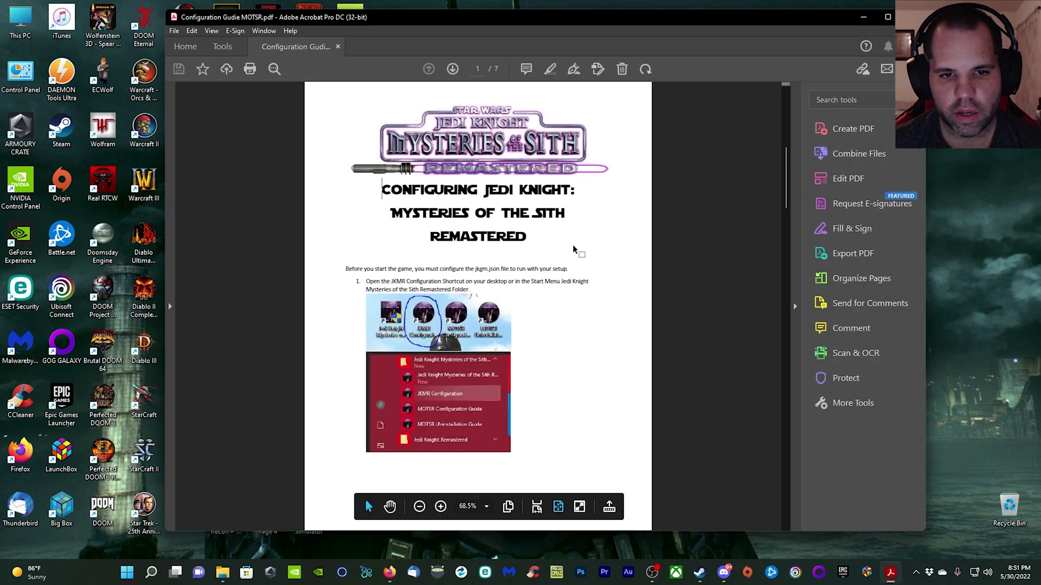
{"action": "scroll", "coordinate": [574, 249], "scroll_direction": "down", "scroll_amount": 20}
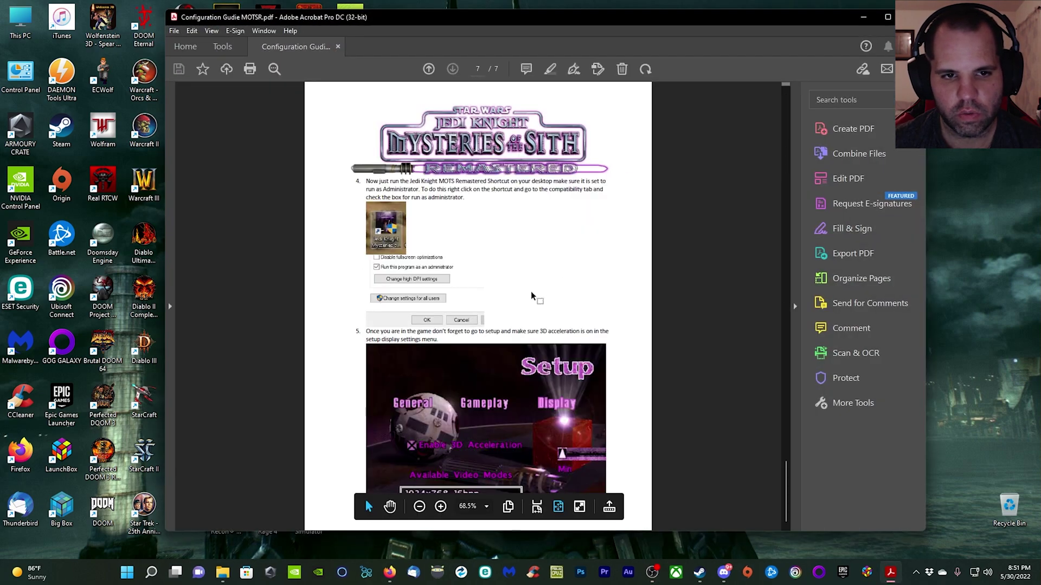
{"action": "scroll", "coordinate": [537, 336], "scroll_direction": "up", "scroll_amount": 20}
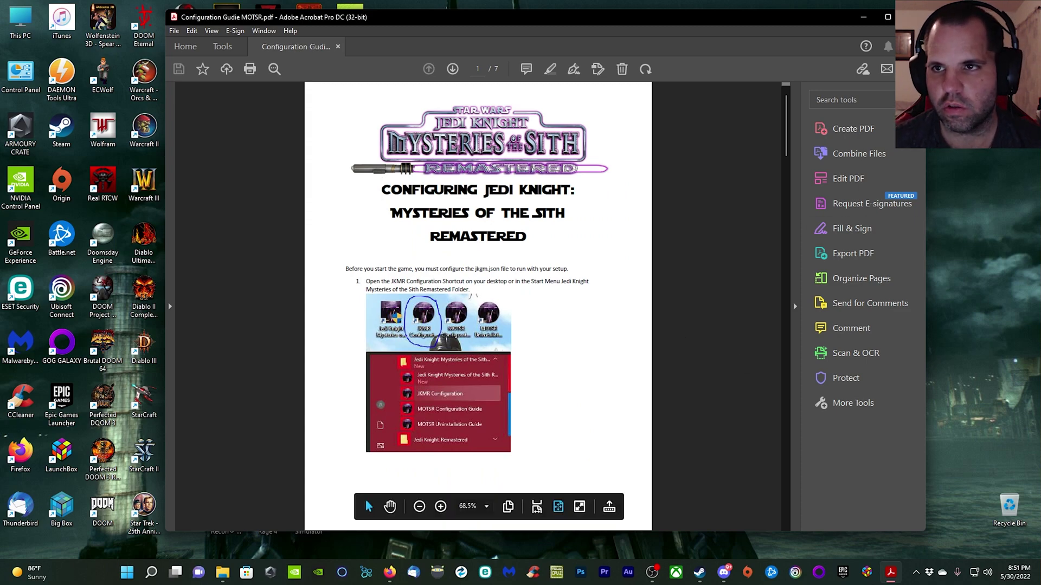
{"action": "left_click", "coordinate": [912, 16]}
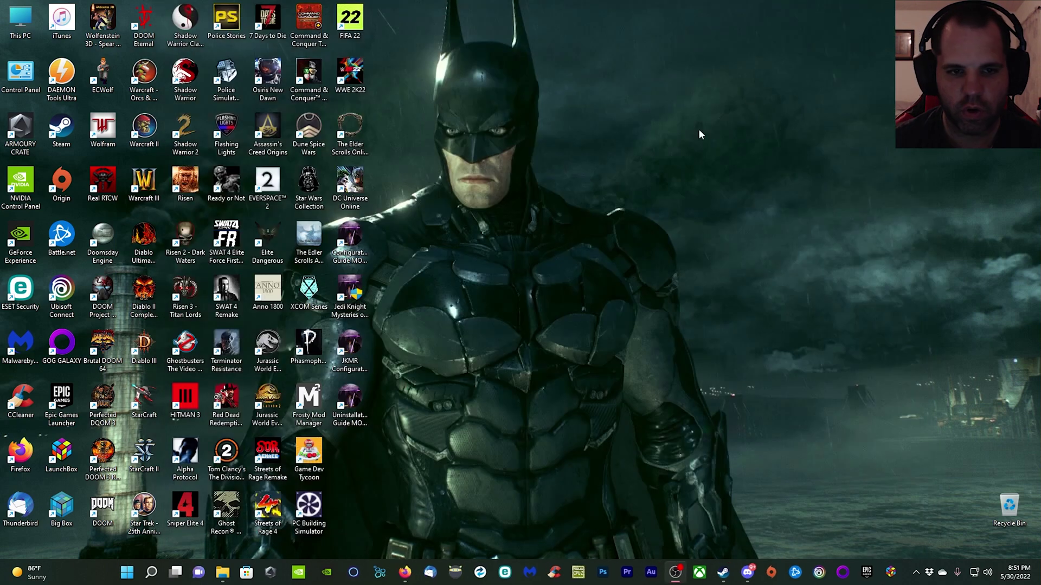
- Open the desktop JKMR Configuration file in Notepad++ and review its resolution and hud_scale settings
{"action": "right_click", "coordinate": [350, 344]}
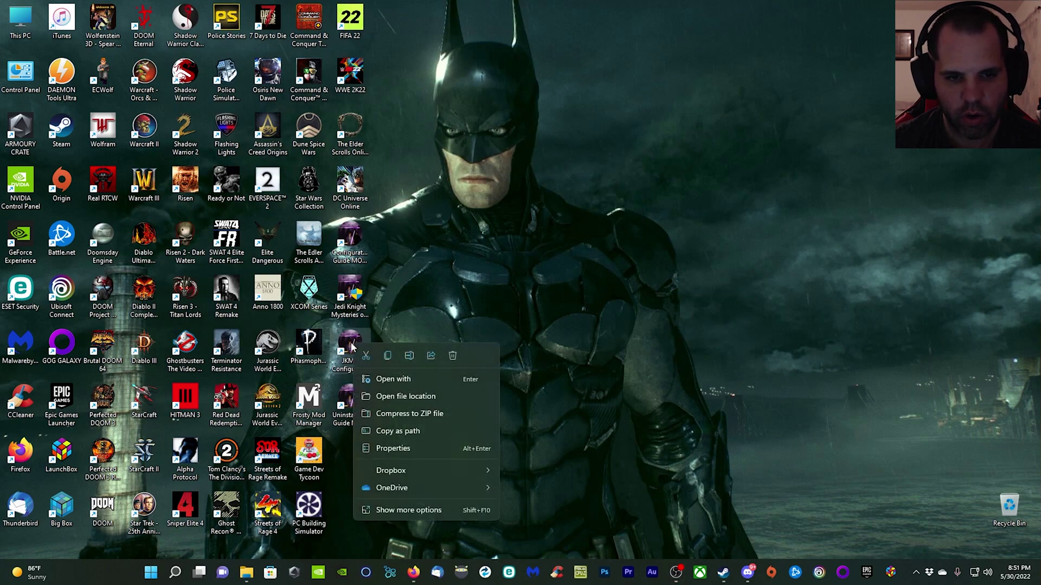
{"action": "left_click", "coordinate": [410, 511]}
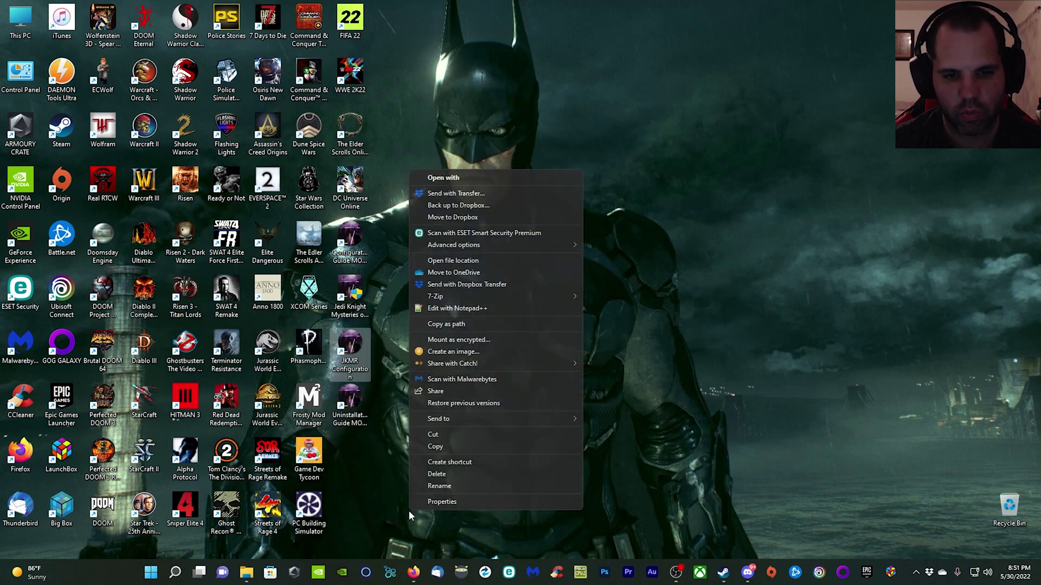
{"action": "left_click", "coordinate": [471, 309]}
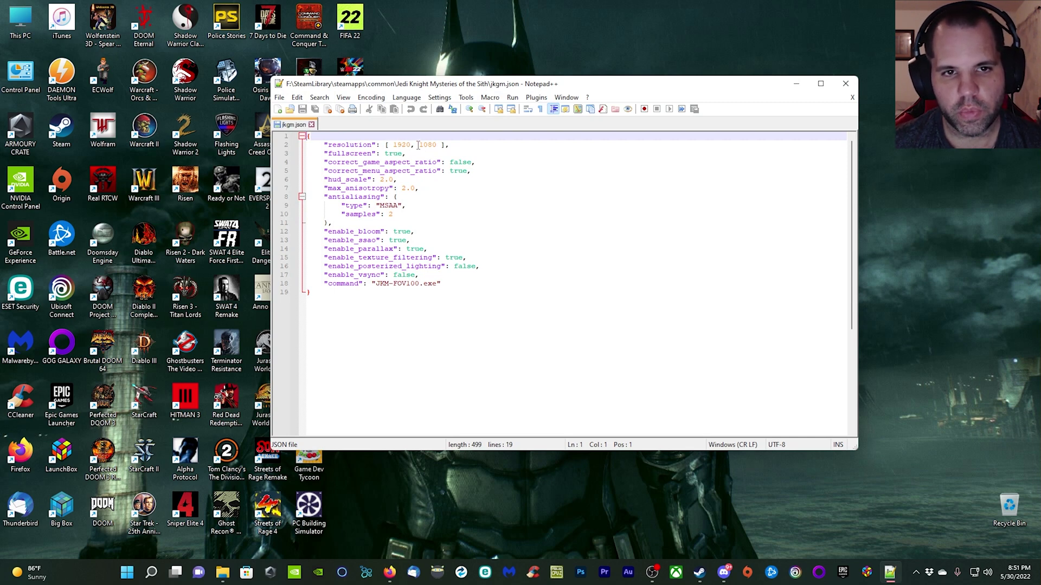
{"action": "left_click_drag", "start_coordinate": [394, 144], "coordinate": [437, 145]}
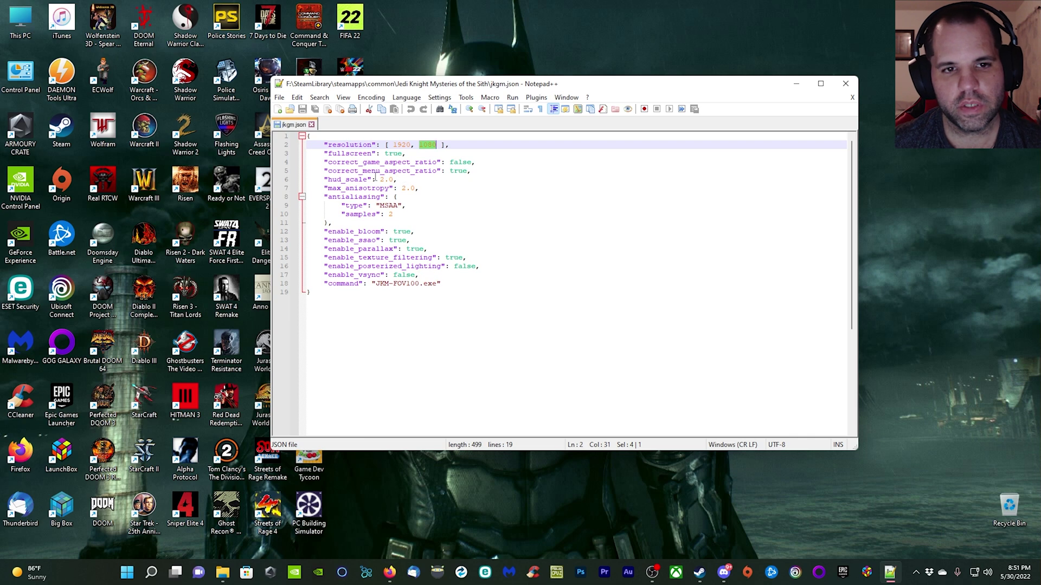
{"action": "left_click_drag", "start_coordinate": [379, 180], "coordinate": [385, 180]}
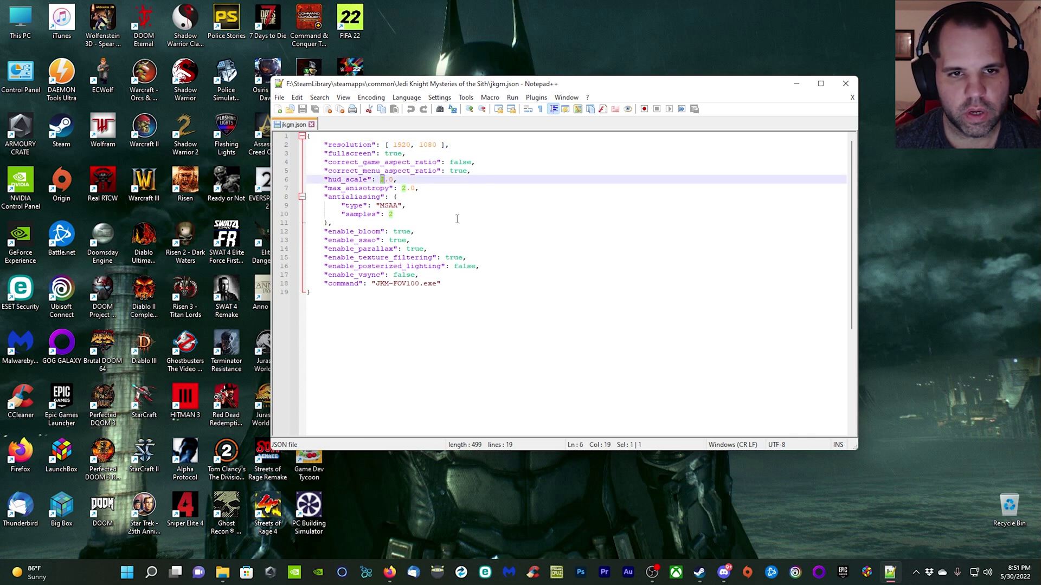
- Delete the whole antialiasing block, including its type and samples entries and the leftover blank line, from jkgm.json
{"action": "left_click", "coordinate": [324, 198]}
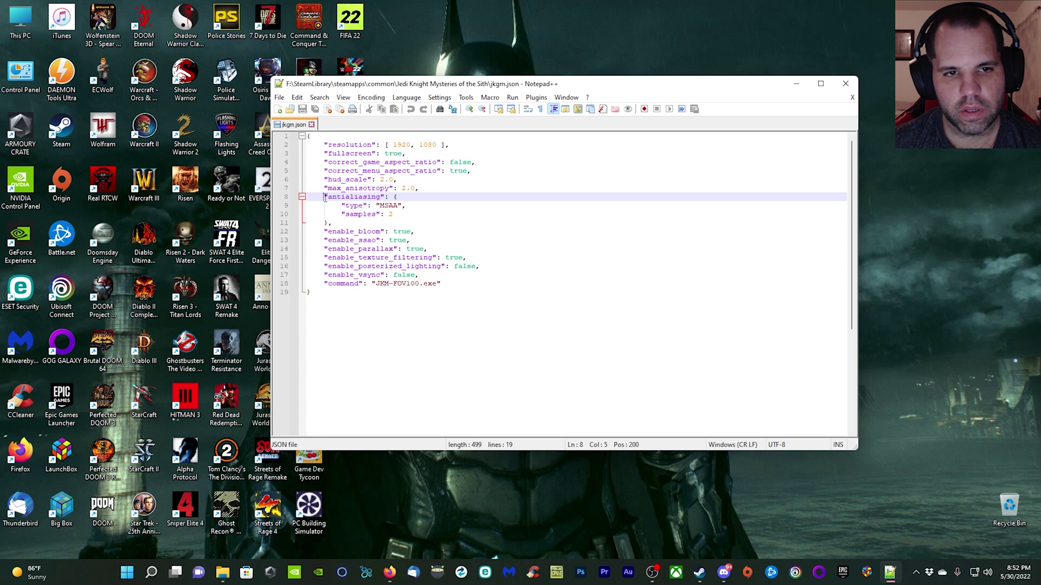
{"action": "left_click_drag", "start_coordinate": [325, 198], "coordinate": [419, 222]}
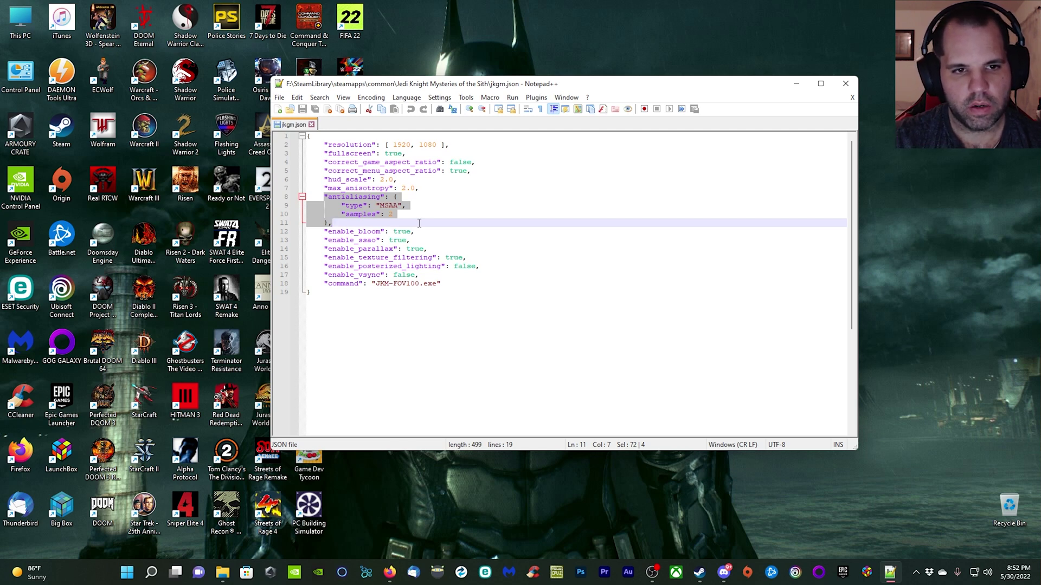
{"action": "key", "text": "BackSpace"}
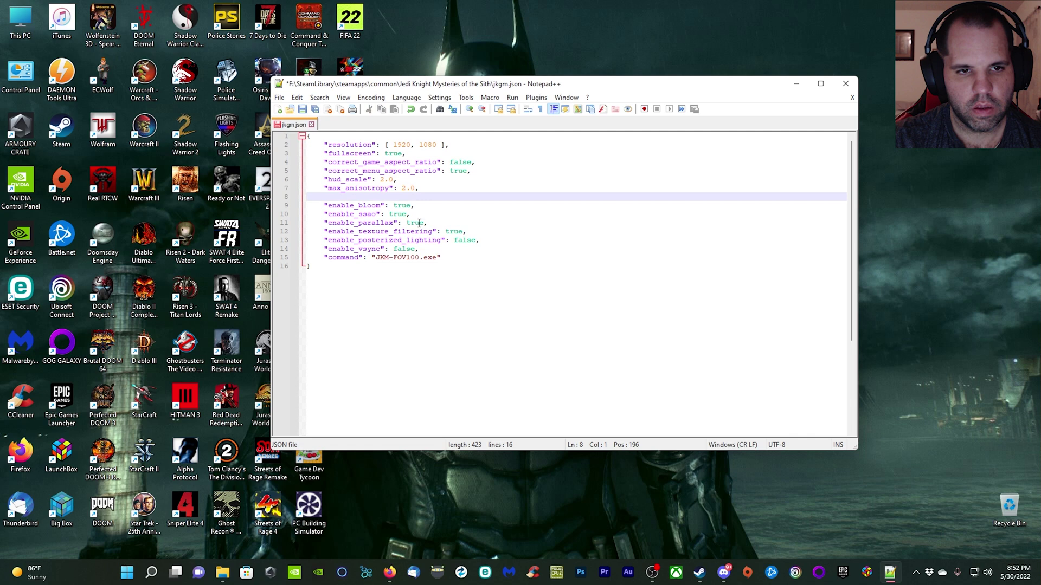
{"action": "key", "text": "BackSpace"}
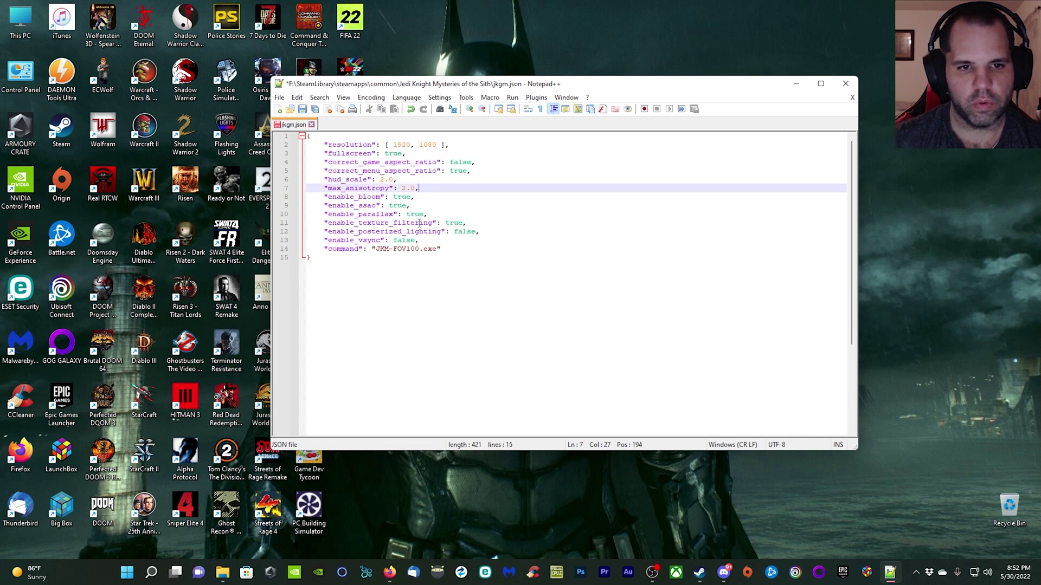
- Open the Jedi Knight Mysteries of the Sith shortcut's file location beside the editor and find the JKM-FOV applications
{"action": "left_click_drag", "start_coordinate": [570, 87], "coordinate": [749, 53]}
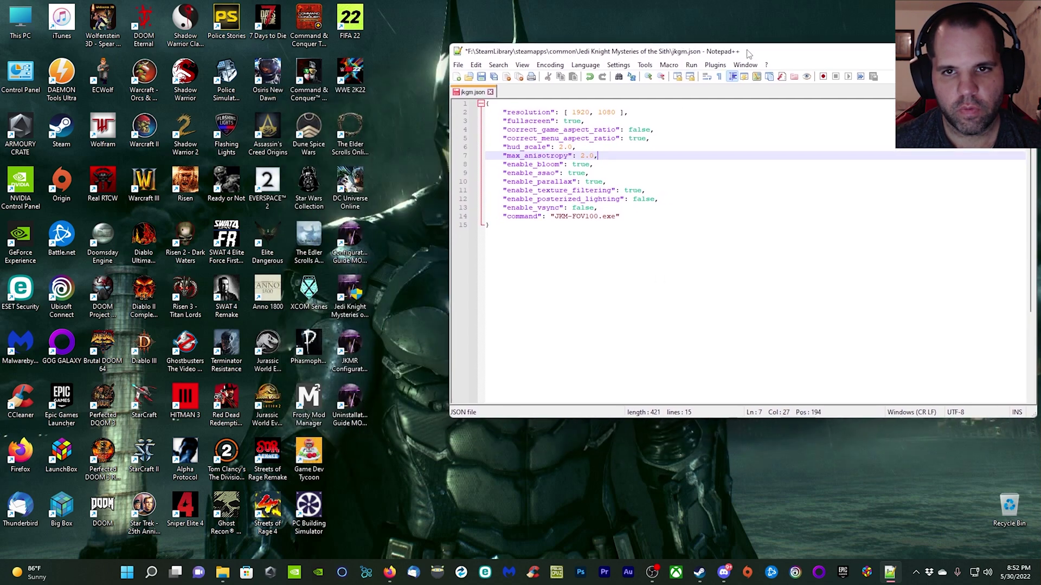
{"action": "right_click", "coordinate": [351, 290]}
{"action": "left_click", "coordinate": [392, 356]}
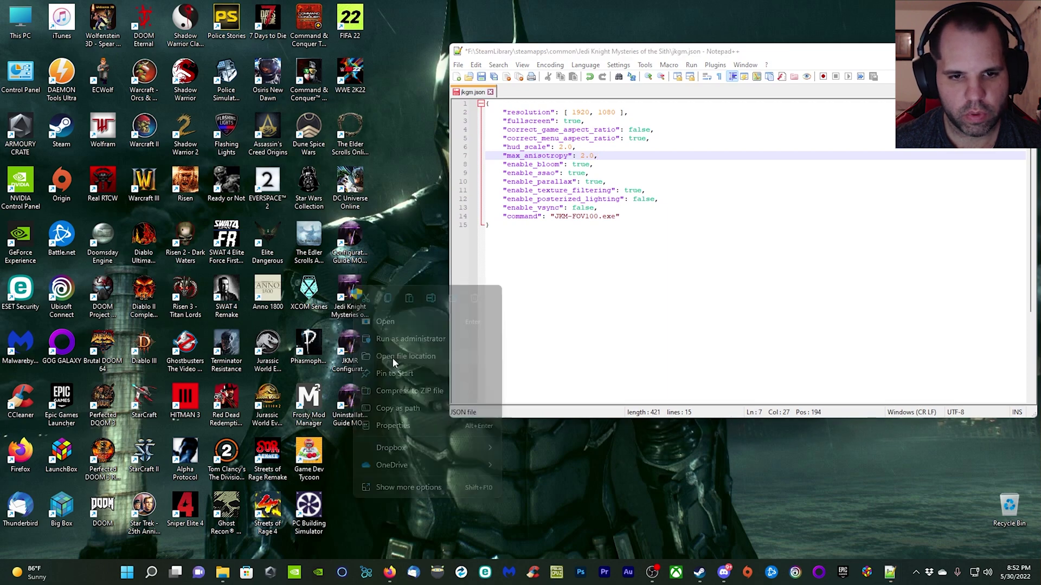
{"action": "key", "text": "Tab"}
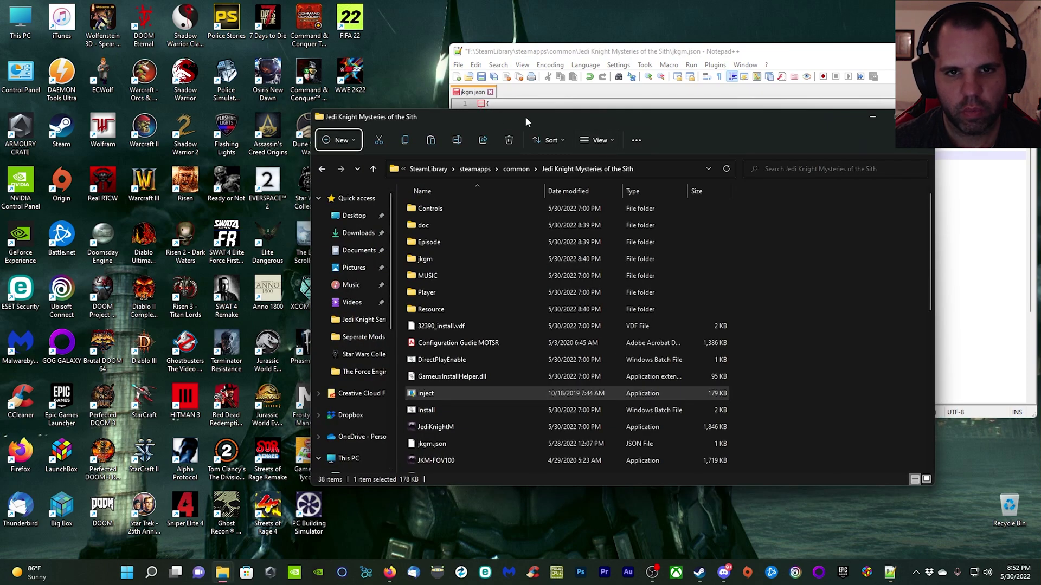
{"action": "left_click_drag", "start_coordinate": [524, 116], "coordinate": [392, 54]}
{"action": "scroll", "coordinate": [313, 357], "scroll_direction": "down", "scroll_amount": 4}
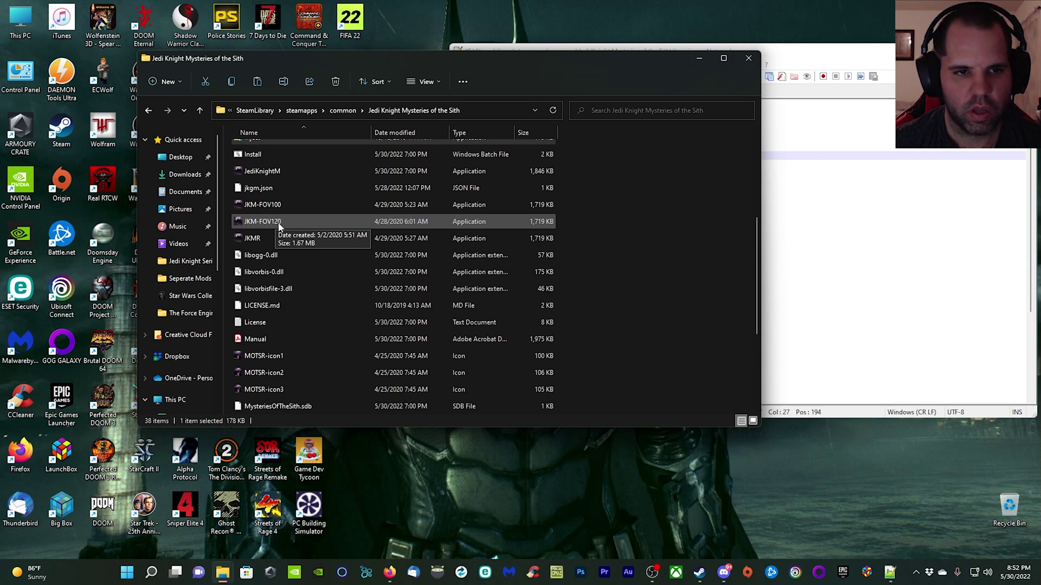
- Copy the file name of the JKM-FOV100 application and return to jkgm.json in Notepad++
{"action": "left_click", "coordinate": [263, 207]}
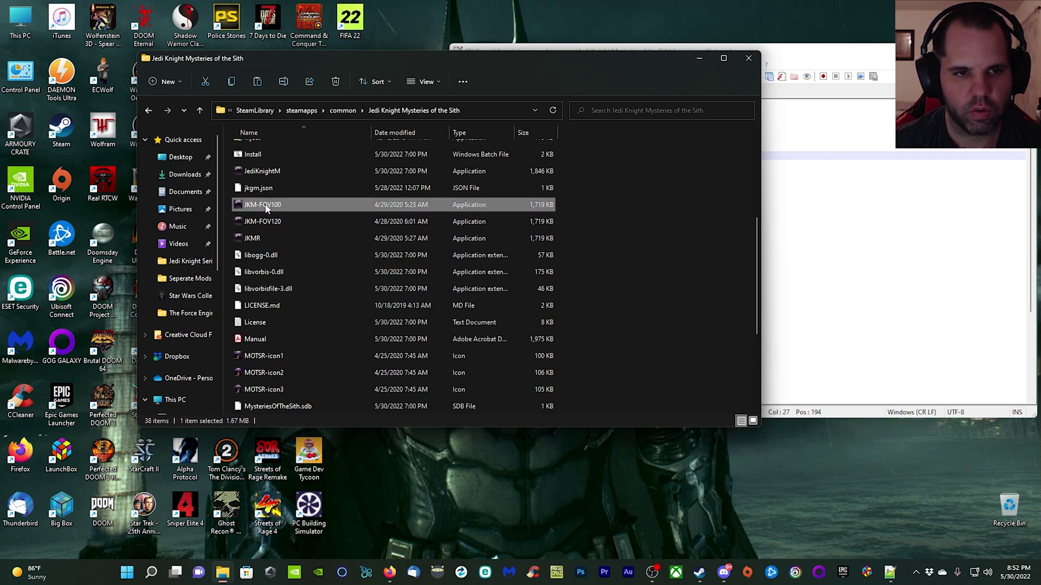
{"action": "left_click", "coordinate": [265, 206]}
{"action": "right_click", "coordinate": [272, 203]}
{"action": "left_click", "coordinate": [302, 240]}
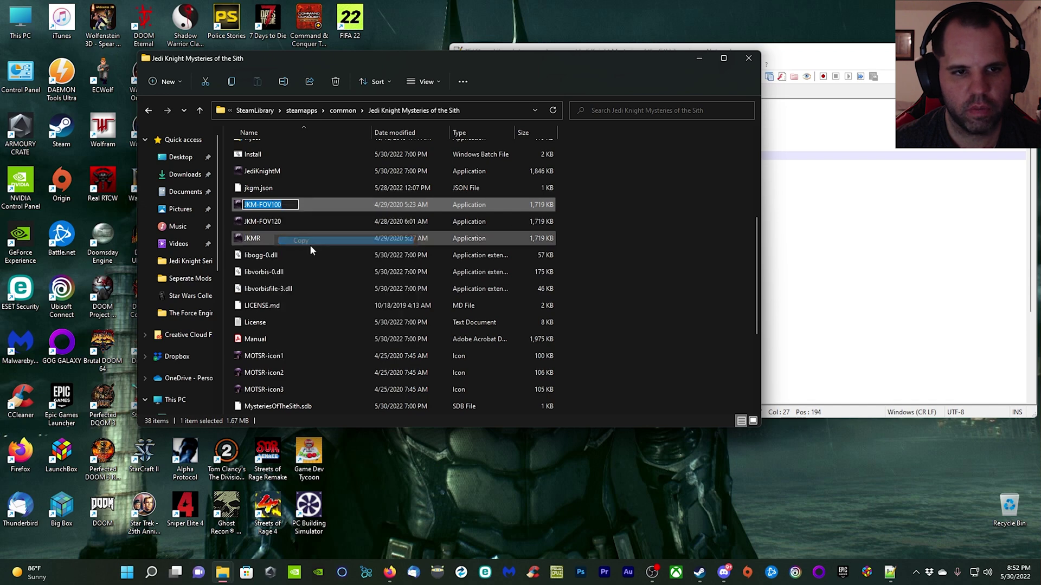
{"action": "key", "text": "alt+Tab"}
- Replace the program name before .exe in the command entry with the copied name JKM-FOV100
{"action": "left_click", "coordinate": [541, 251]}
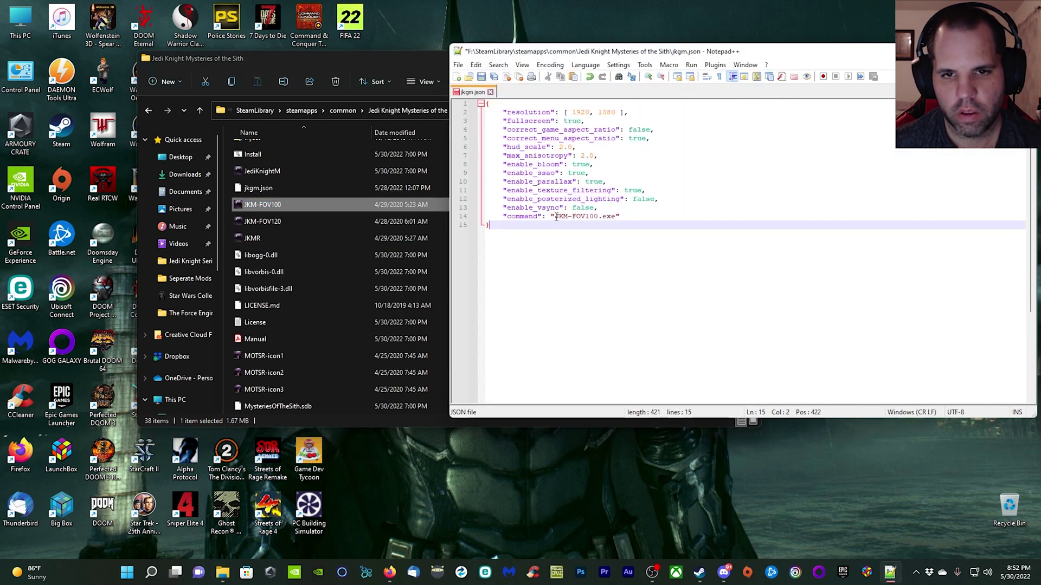
{"action": "left_click_drag", "start_coordinate": [555, 216], "coordinate": [598, 216]}
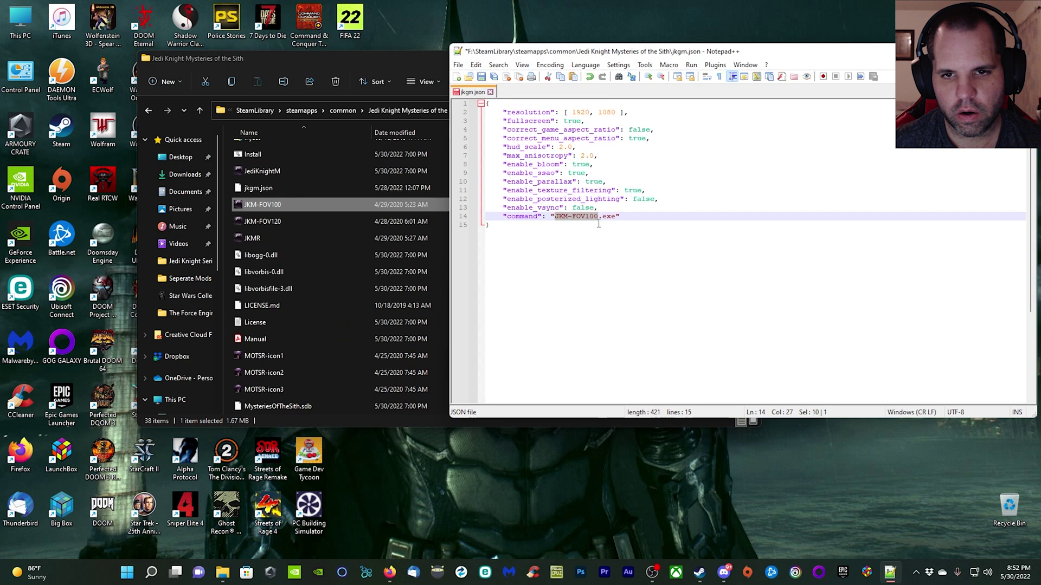
{"action": "right_click", "coordinate": [587, 223]}
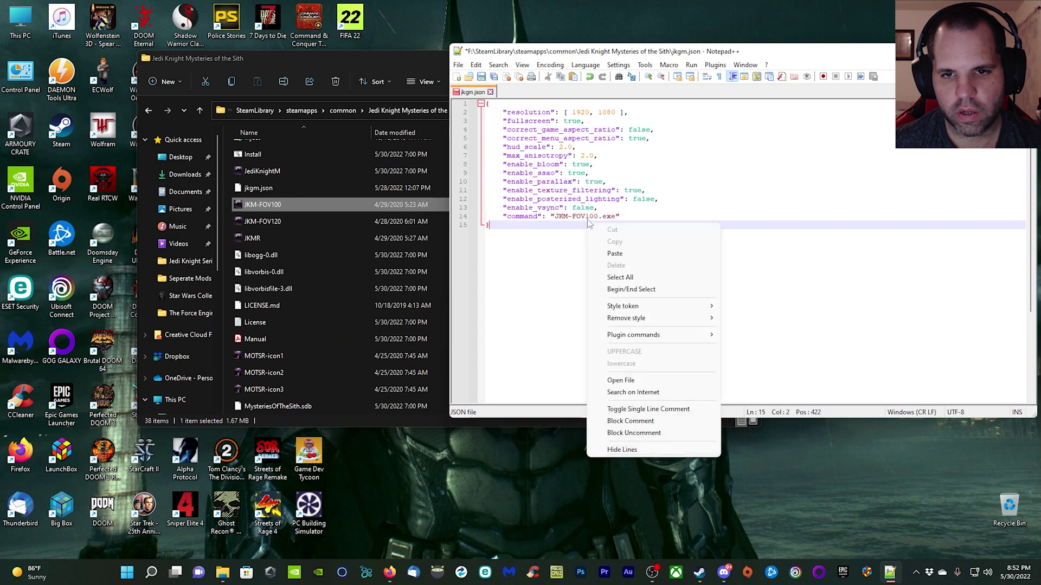
{"action": "left_click", "coordinate": [589, 218]}
{"action": "right_click", "coordinate": [587, 218]}
{"action": "left_click", "coordinate": [555, 217]}
{"action": "left_click_drag", "start_coordinate": [555, 216], "coordinate": [598, 216]}
{"action": "right_click", "coordinate": [591, 219]}
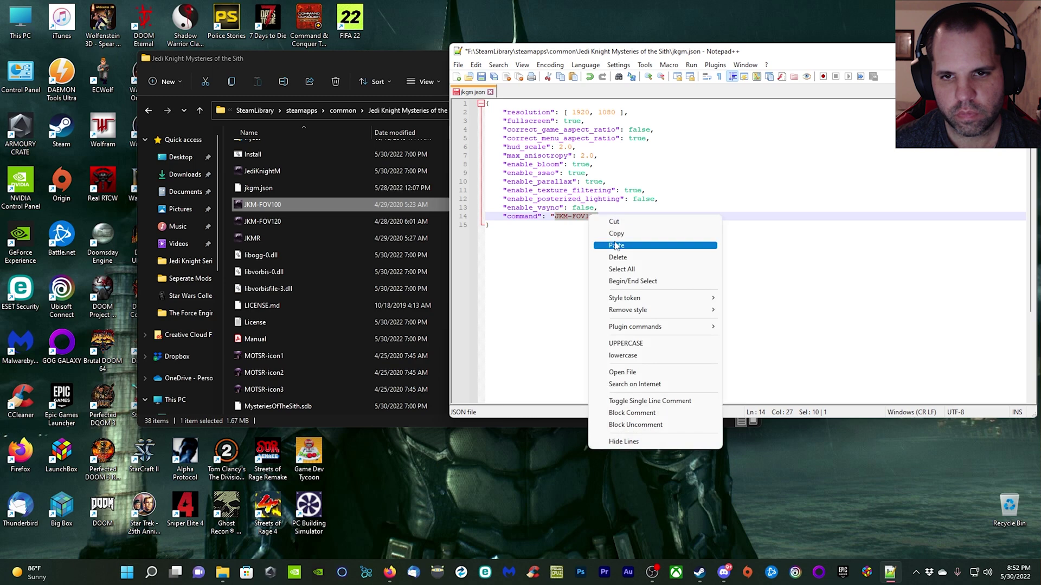
{"action": "left_click", "coordinate": [617, 251]}
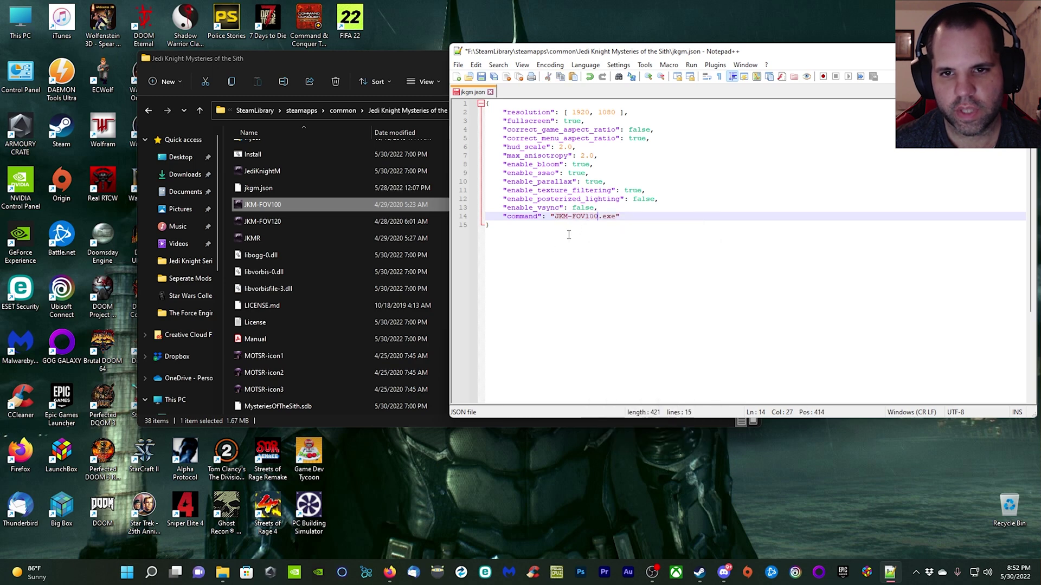
- Save and close jkgm.json, then close Notepad++ and the game folder window
{"action": "left_click", "coordinate": [481, 76]}
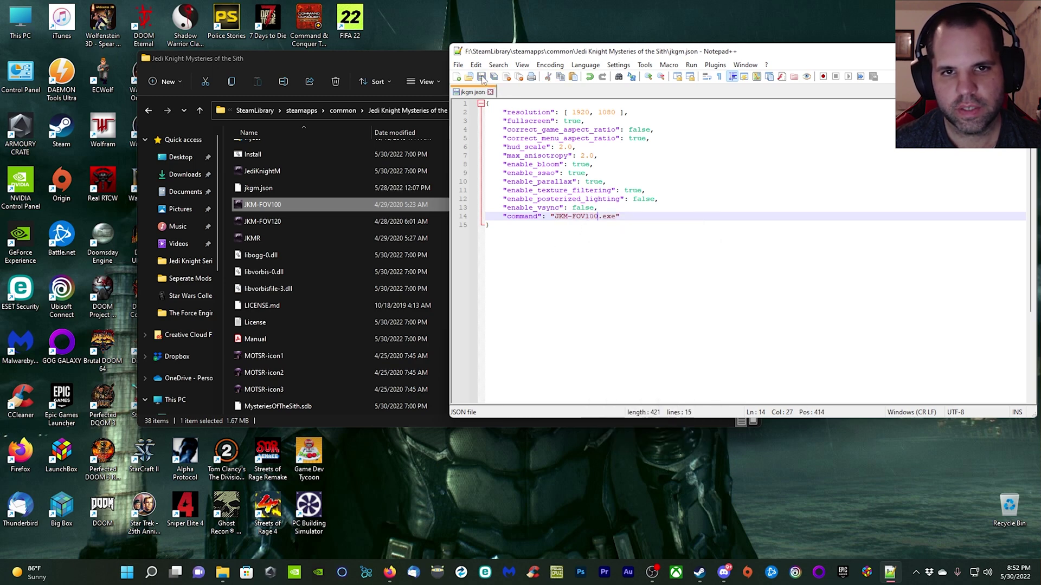
{"action": "left_click", "coordinate": [490, 92]}
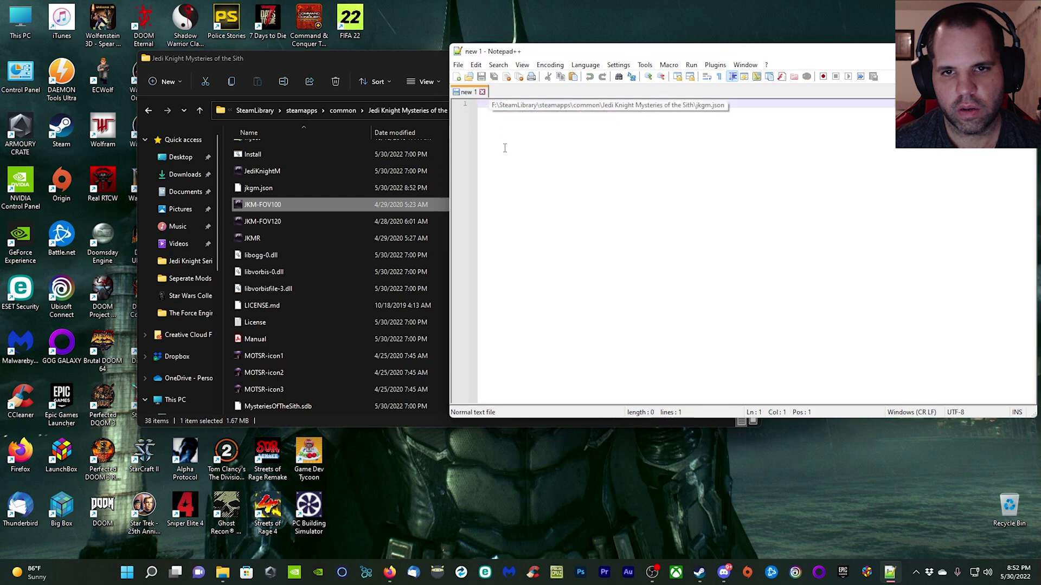
{"action": "left_click_drag", "start_coordinate": [696, 56], "coordinate": [396, 108]}
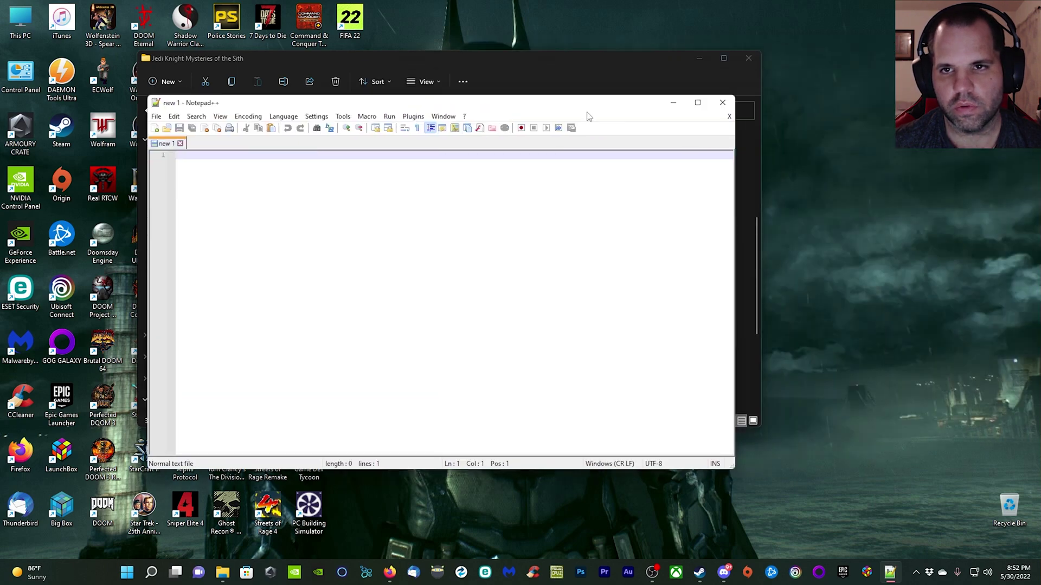
{"action": "left_click", "coordinate": [726, 102]}
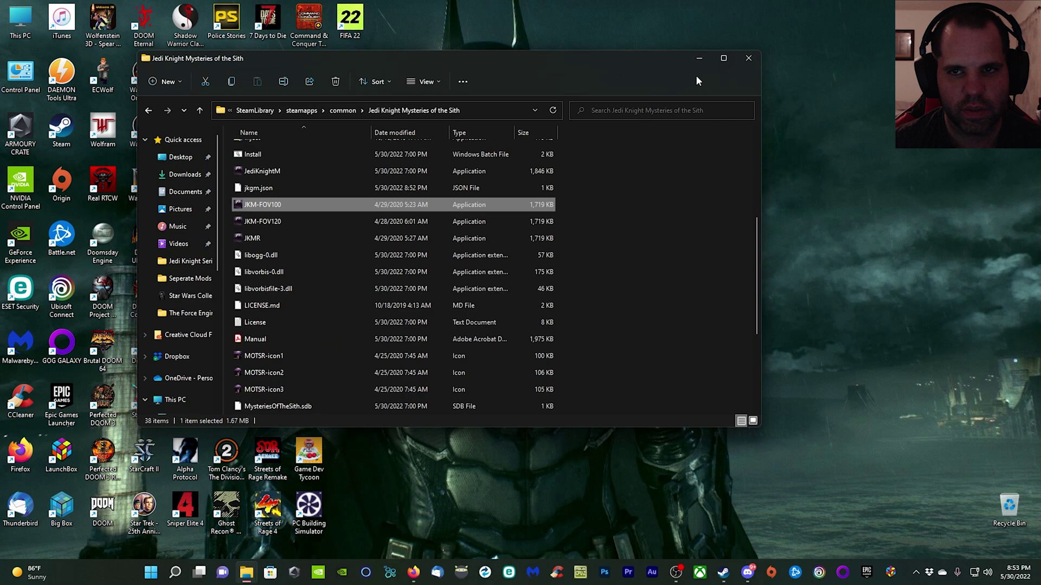
{"action": "left_click", "coordinate": [749, 60]}
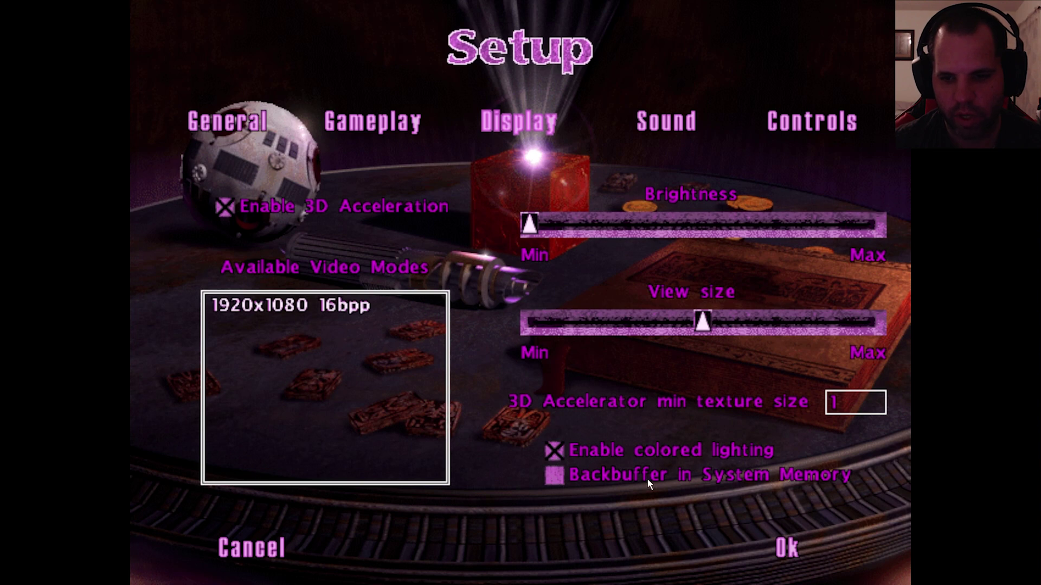
- Enable Backbuffer in System Memory, set the view size one notch below maximum, and accept the display settings
{"action": "left_click", "coordinate": [553, 476]}
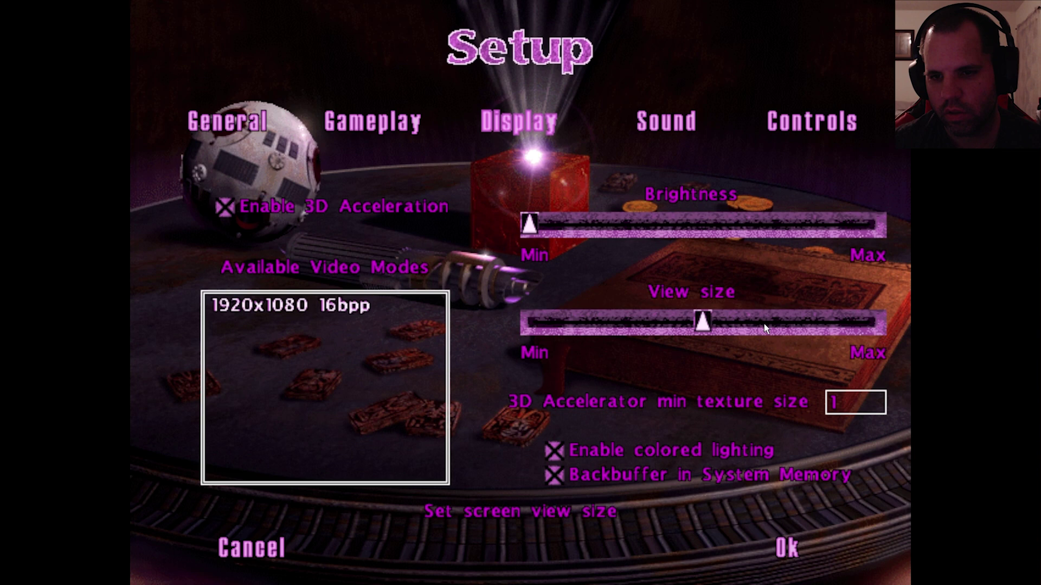
{"action": "left_click", "coordinate": [796, 323]}
{"action": "left_click", "coordinate": [831, 324]}
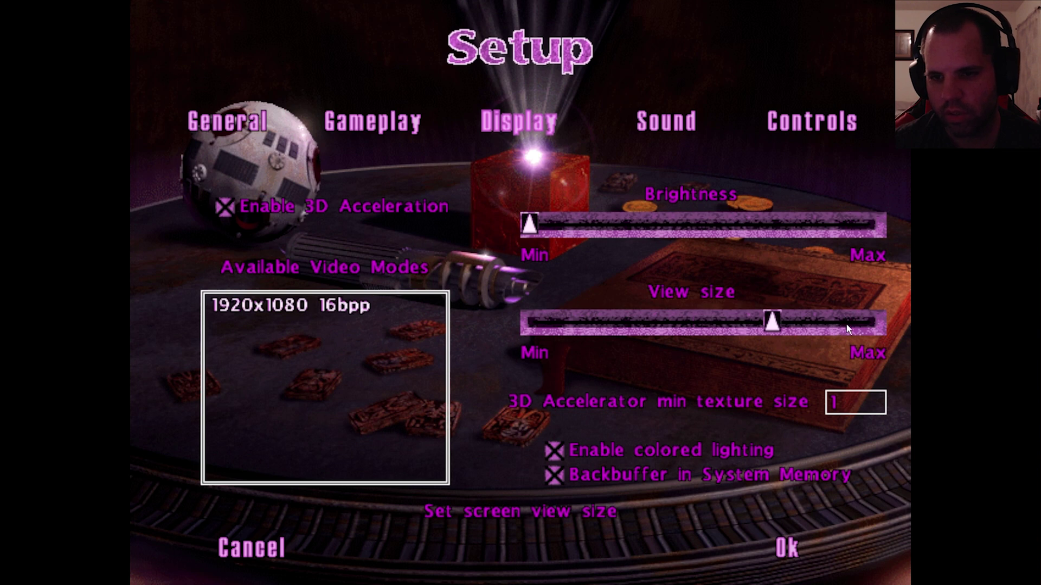
{"action": "left_click", "coordinate": [848, 324]}
{"action": "left_click", "coordinate": [848, 324]}
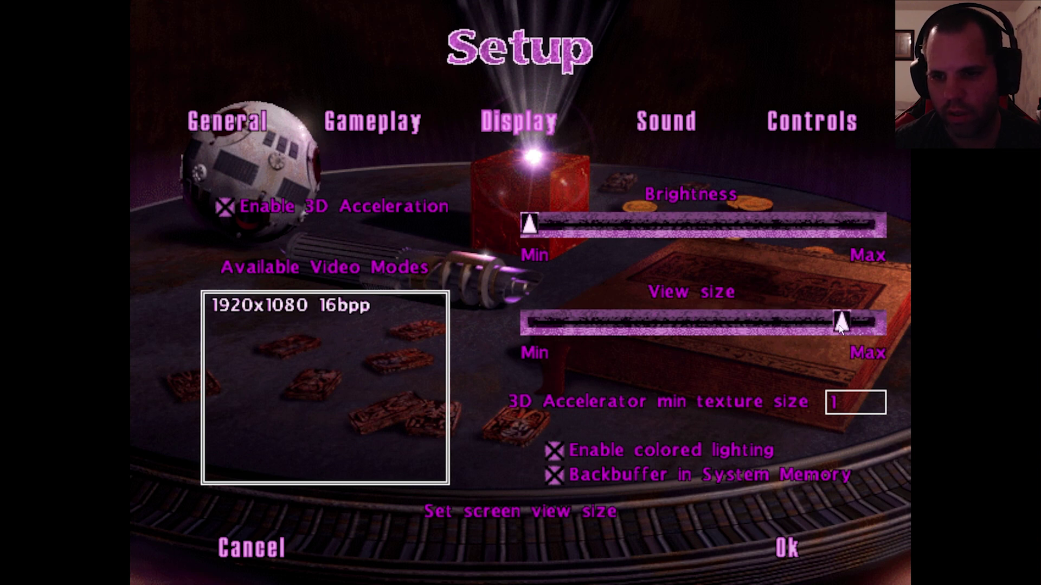
{"action": "left_click", "coordinate": [880, 326]}
{"action": "left_click", "coordinate": [880, 328]}
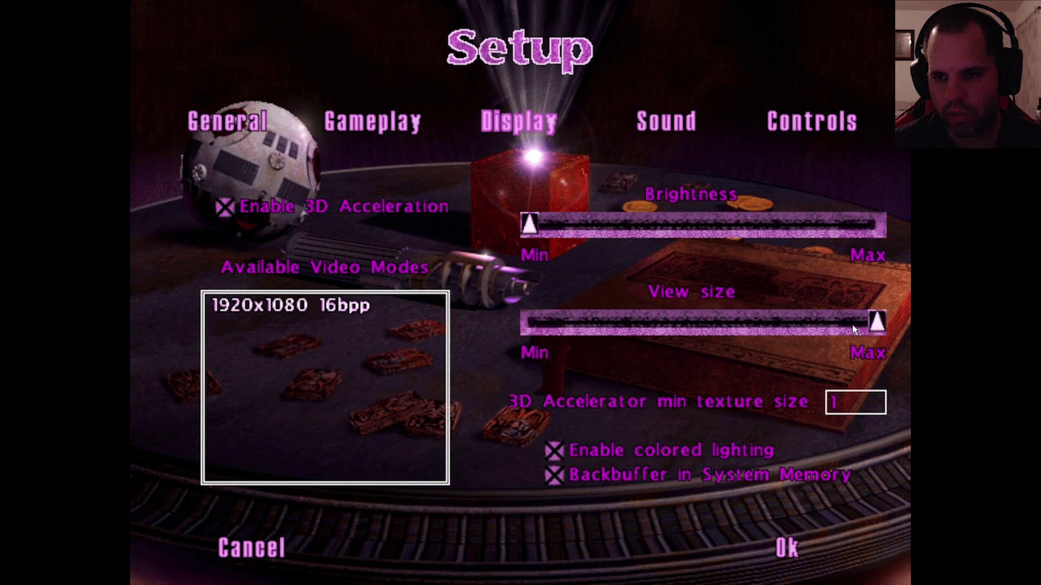
{"action": "left_click", "coordinate": [852, 324]}
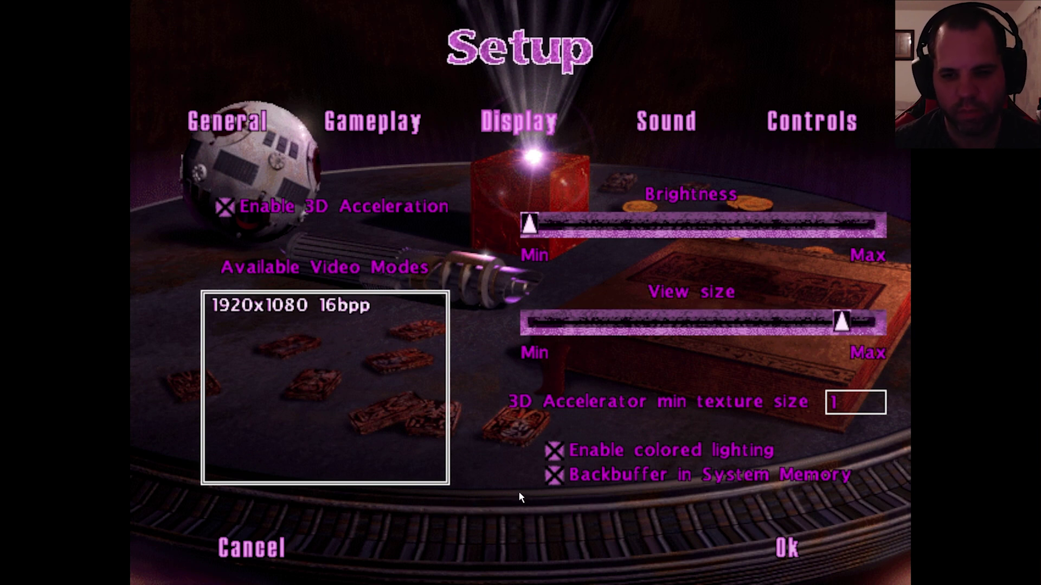
{"action": "left_click", "coordinate": [781, 546]}
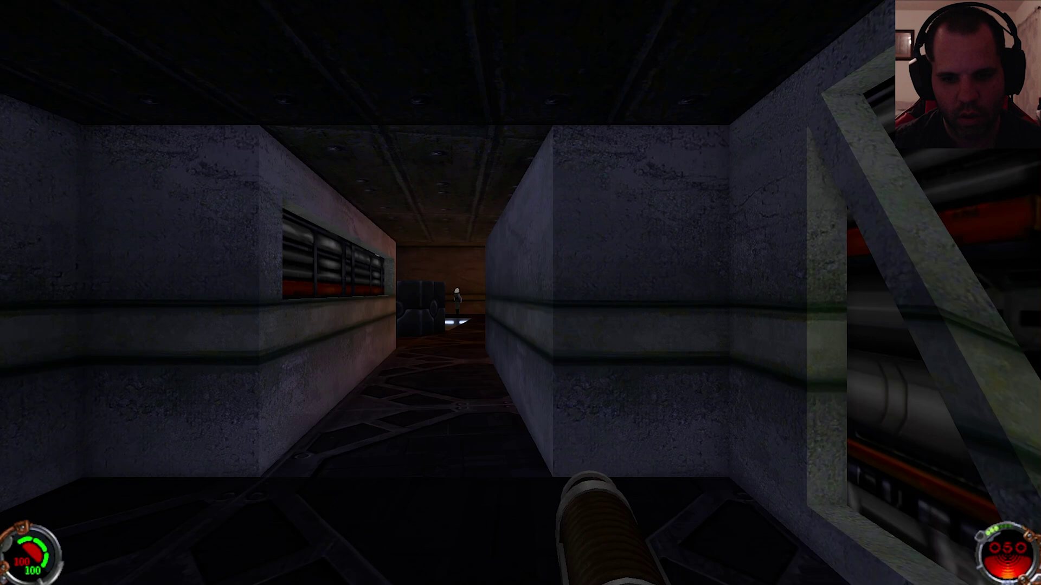
- Move briefly through the level to check how the game displays
{"action": "key", "text": "a"}
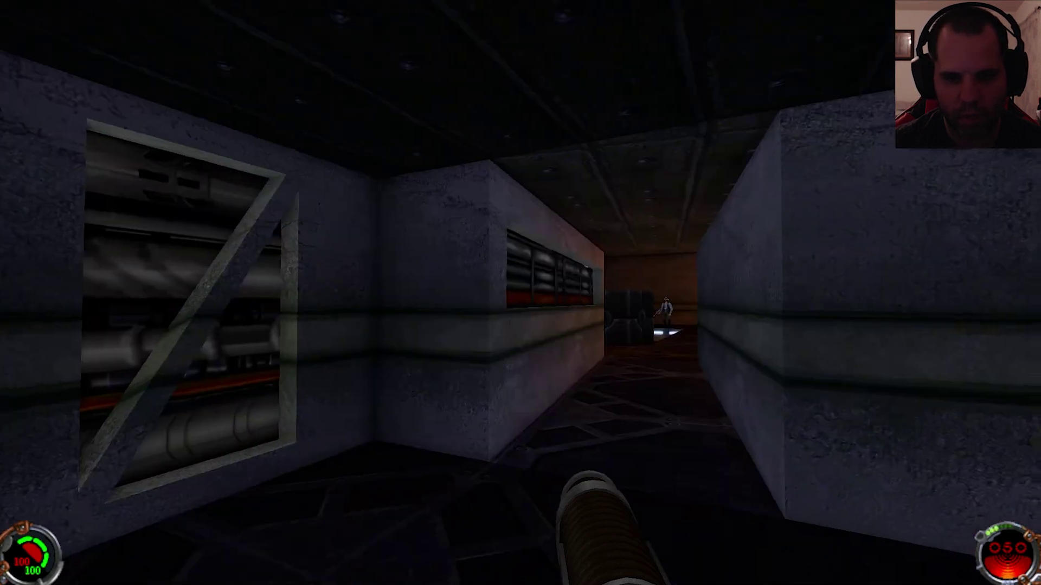
{"action": "key", "text": "a"}
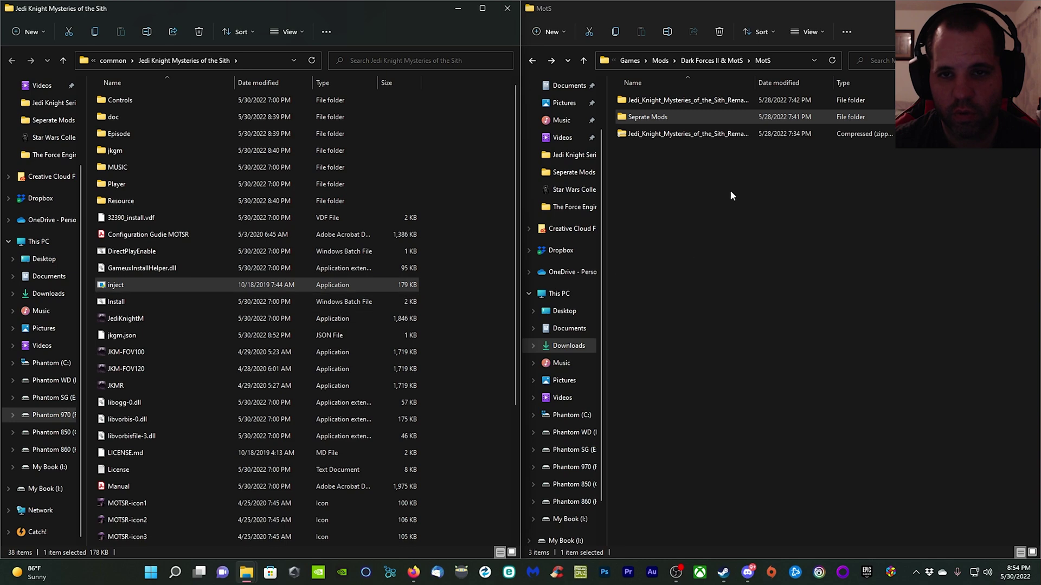
- Open the Reshade folder inside Mods and launch ReShade_Setup_5.2.1
{"action": "left_click", "coordinate": [536, 63]}
{"action": "left_click", "coordinate": [534, 63]}
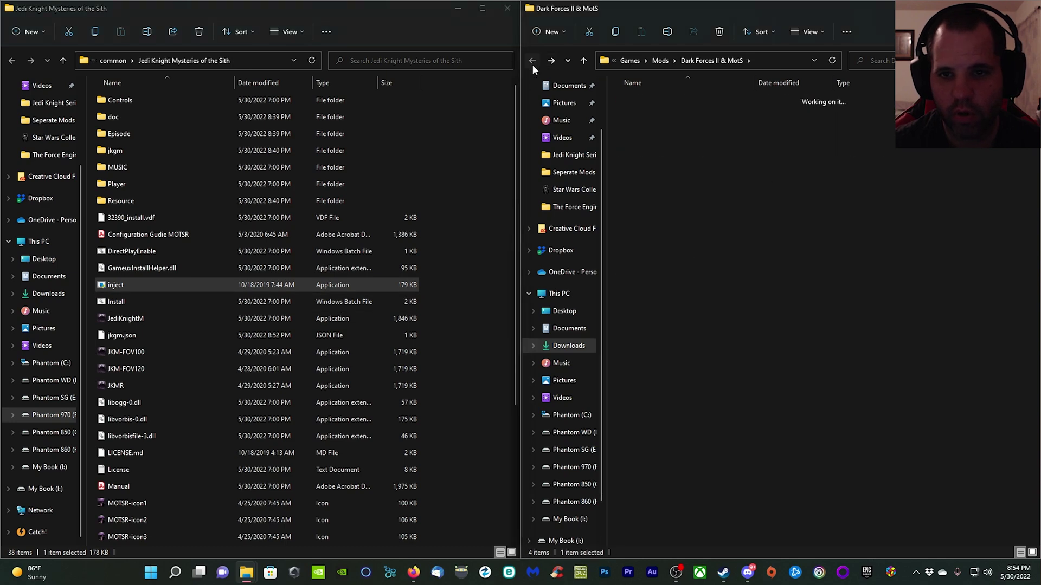
{"action": "scroll", "coordinate": [662, 382], "scroll_direction": "down", "scroll_amount": 2}
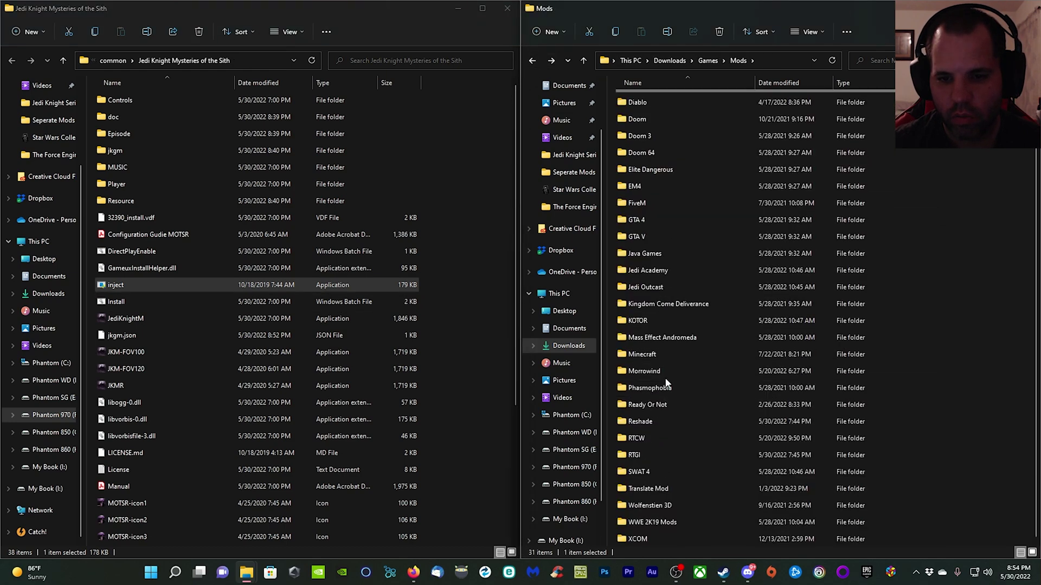
{"action": "double_click", "coordinate": [628, 423]}
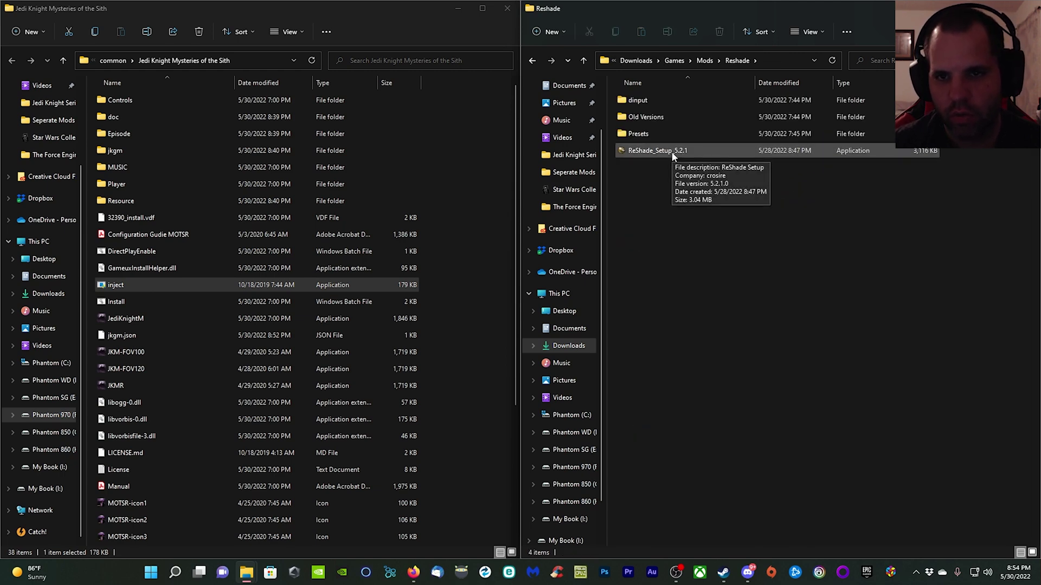
{"action": "double_click", "coordinate": [673, 157]}
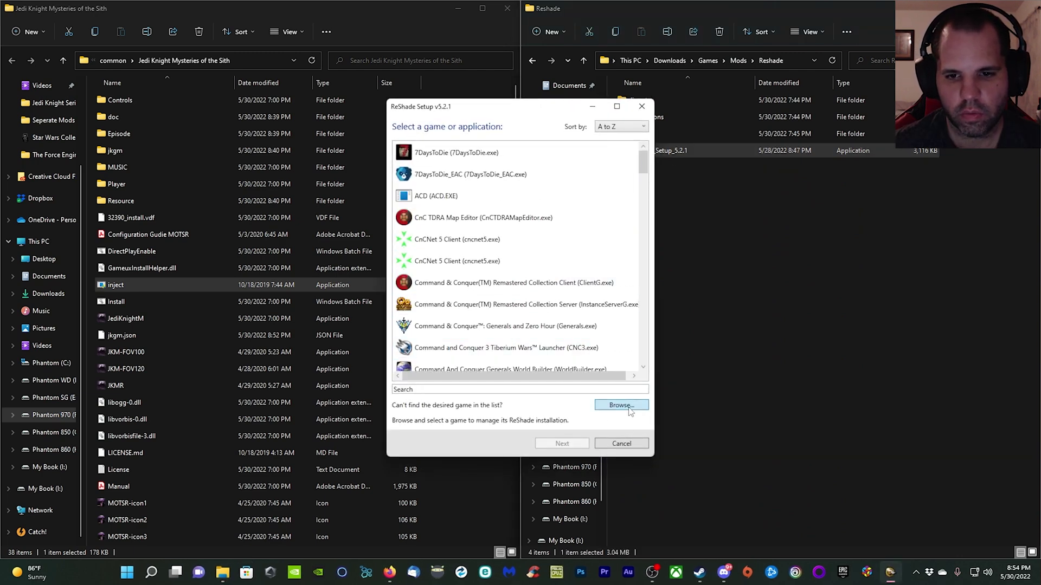
- Choose inject.exe from the Steam common folder of Jedi Knight Mysteries of the Sith as the ReShade target application
{"action": "left_click", "coordinate": [618, 406]}
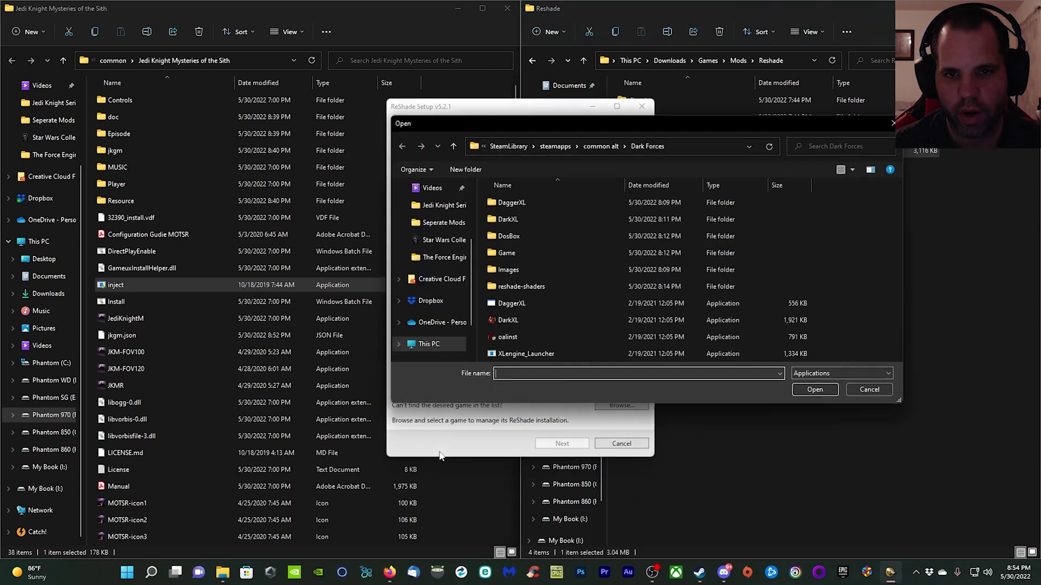
{"action": "left_click", "coordinate": [555, 146]}
{"action": "double_click", "coordinate": [517, 218]}
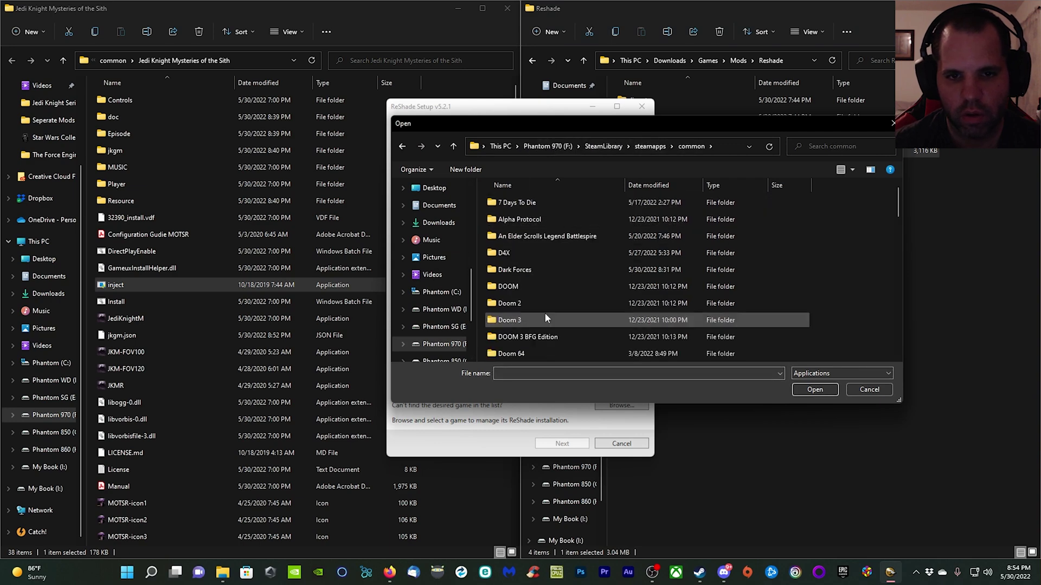
{"action": "scroll", "coordinate": [542, 270], "scroll_direction": "down", "scroll_amount": 5}
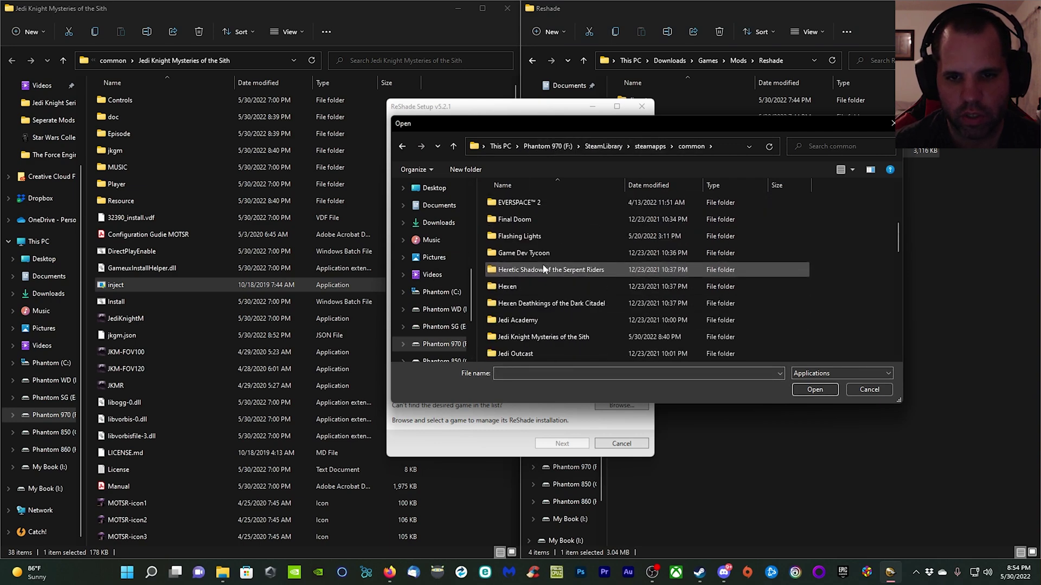
{"action": "double_click", "coordinate": [567, 337]}
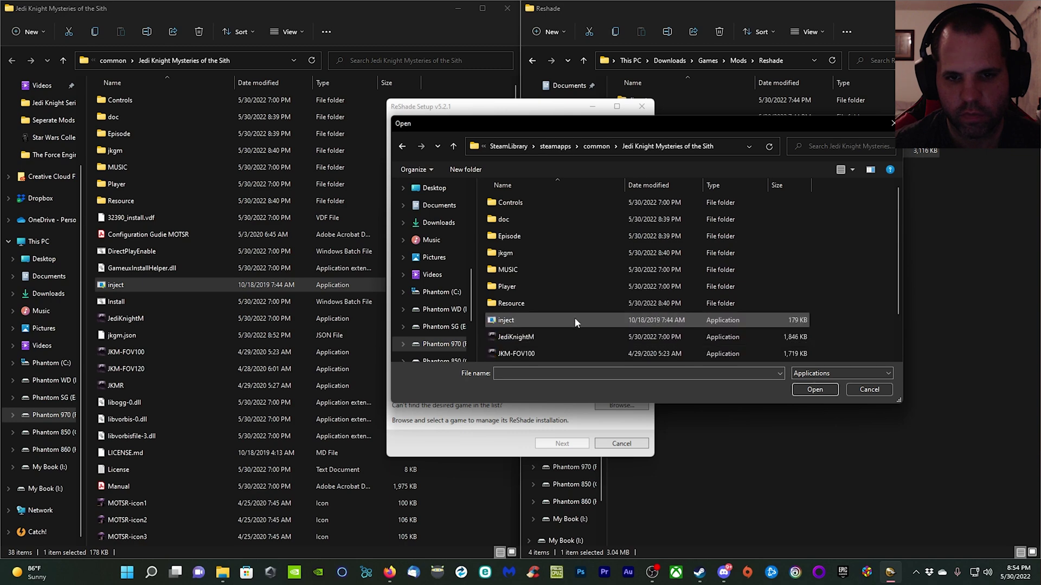
{"action": "scroll", "coordinate": [587, 241], "scroll_direction": "down", "scroll_amount": 1}
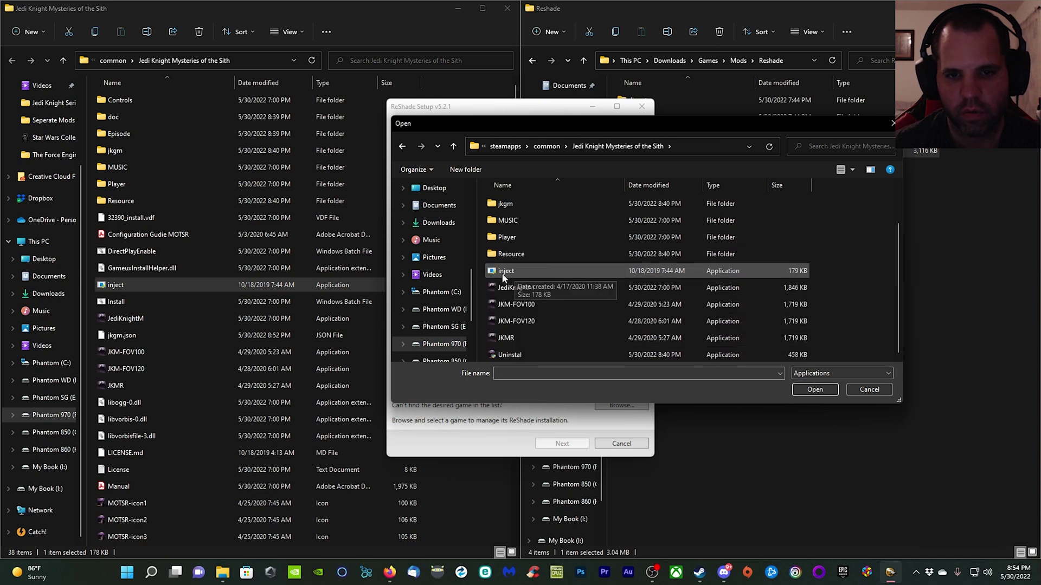
{"action": "left_click", "coordinate": [508, 272]}
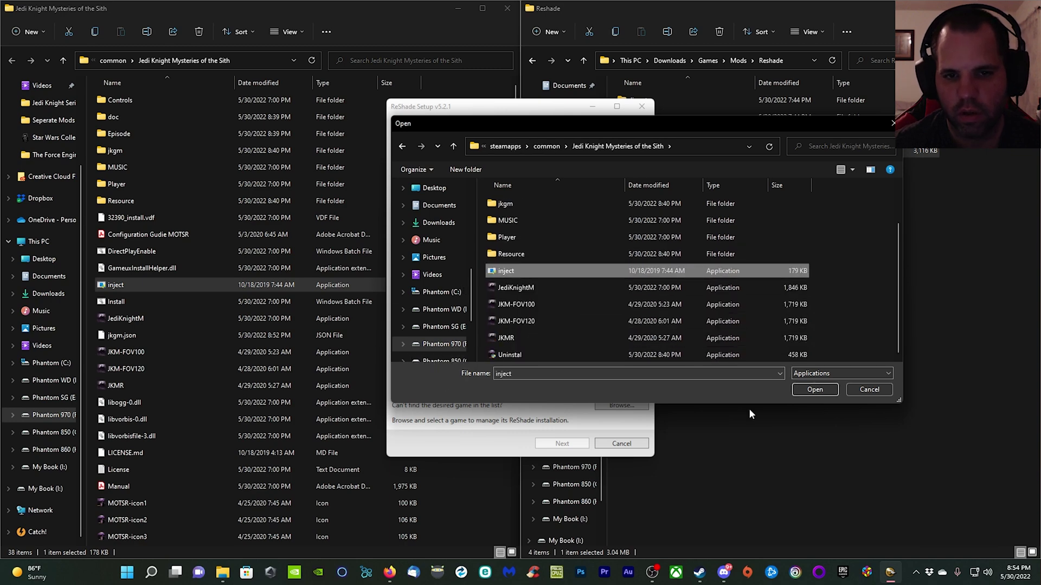
{"action": "left_click", "coordinate": [813, 390]}
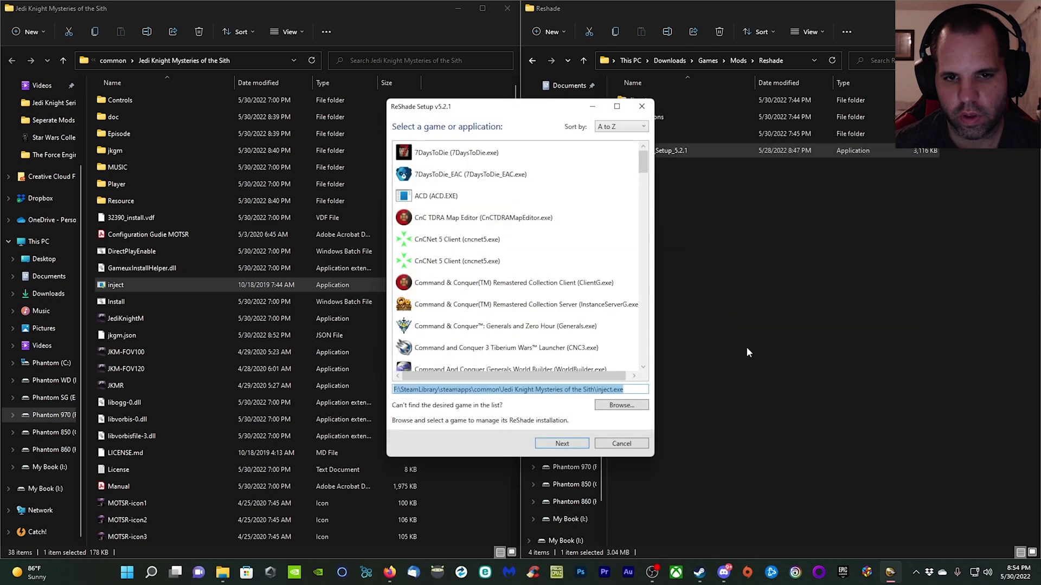
{"action": "left_click", "coordinate": [562, 444]}
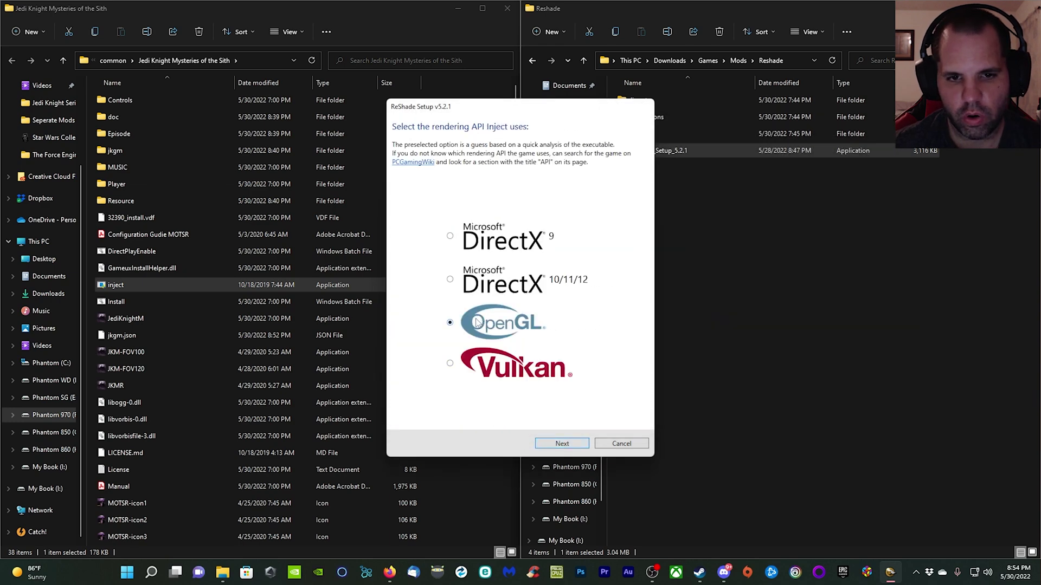
- Accept OpenGL as the rendering API, install all ReShade effect packages, and finish the setup
{"action": "left_click", "coordinate": [584, 452]}
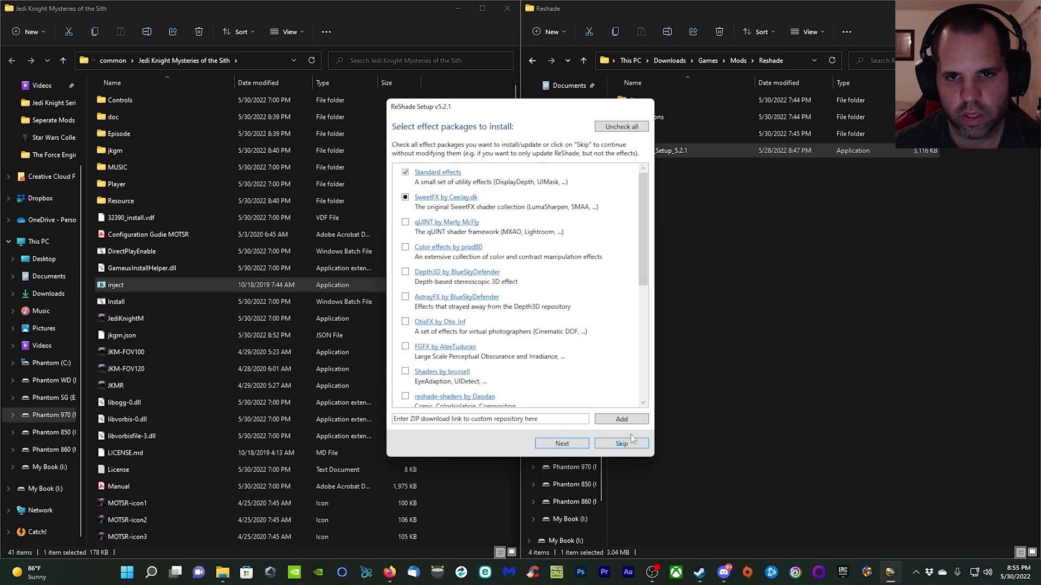
{"action": "left_click", "coordinate": [613, 129]}
{"action": "left_click", "coordinate": [613, 129]}
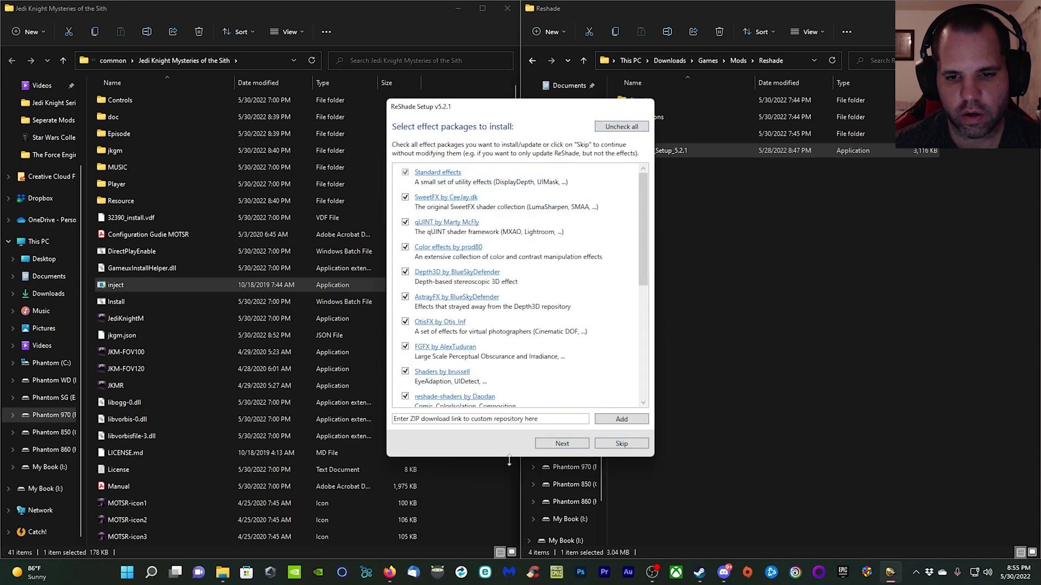
{"action": "left_click", "coordinate": [576, 444]}
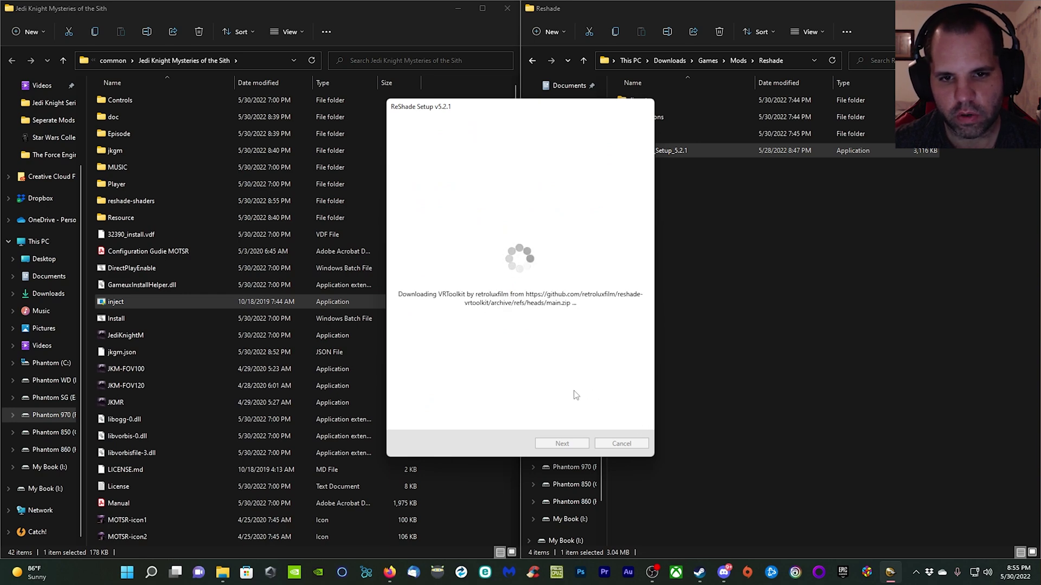
{"action": "left_click", "coordinate": [561, 444]}
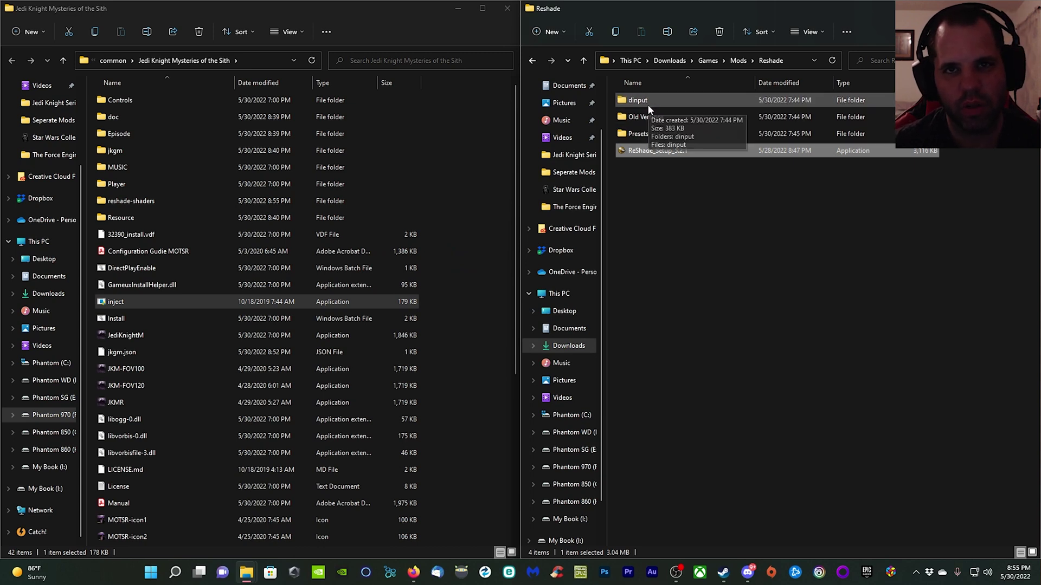
- Copy the RTGI Preset file from Reshade's Presets folder into the Jedi Knight Mysteries of the Sith folder
{"action": "double_click", "coordinate": [638, 136]}
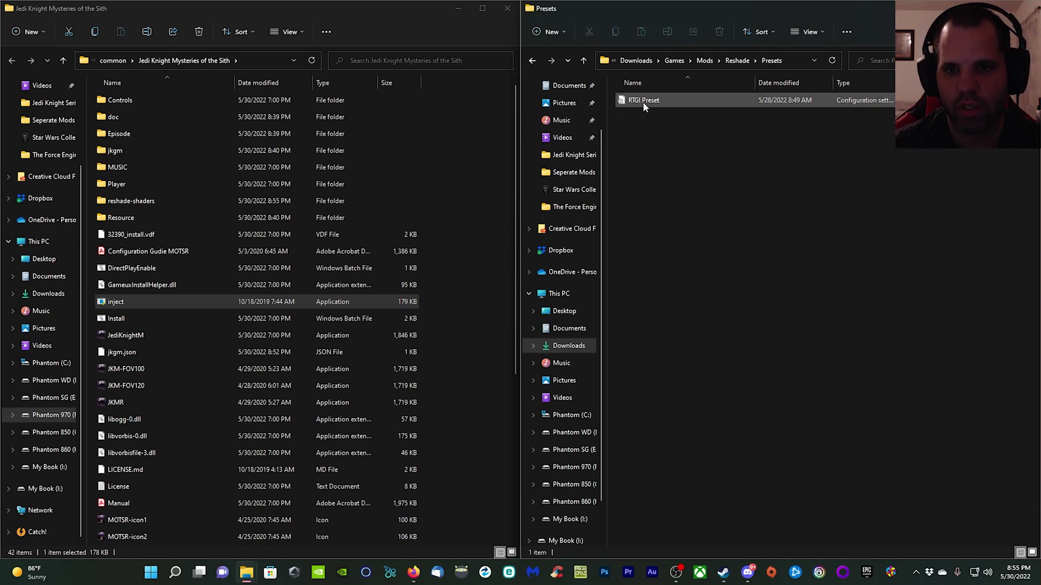
{"action": "right_click", "coordinate": [643, 102]}
{"action": "left_click", "coordinate": [680, 116]}
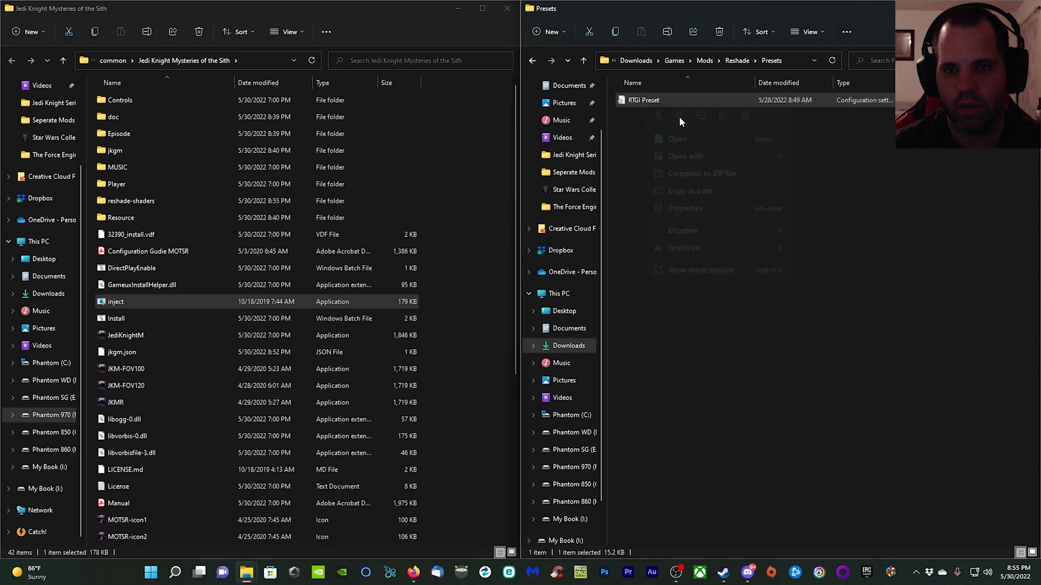
{"action": "right_click", "coordinate": [478, 291]}
{"action": "left_click", "coordinate": [487, 301]}
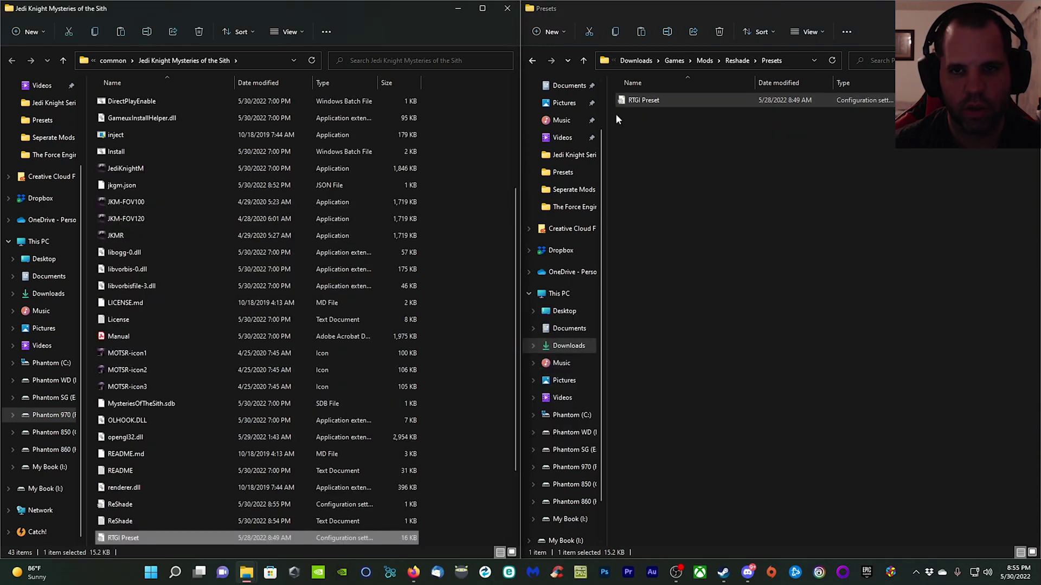
- Copy dinput.dll from Reshade's nested dinput folder into the Jedi Knight Mysteries of the Sith folder
{"action": "left_click", "coordinate": [526, 62]}
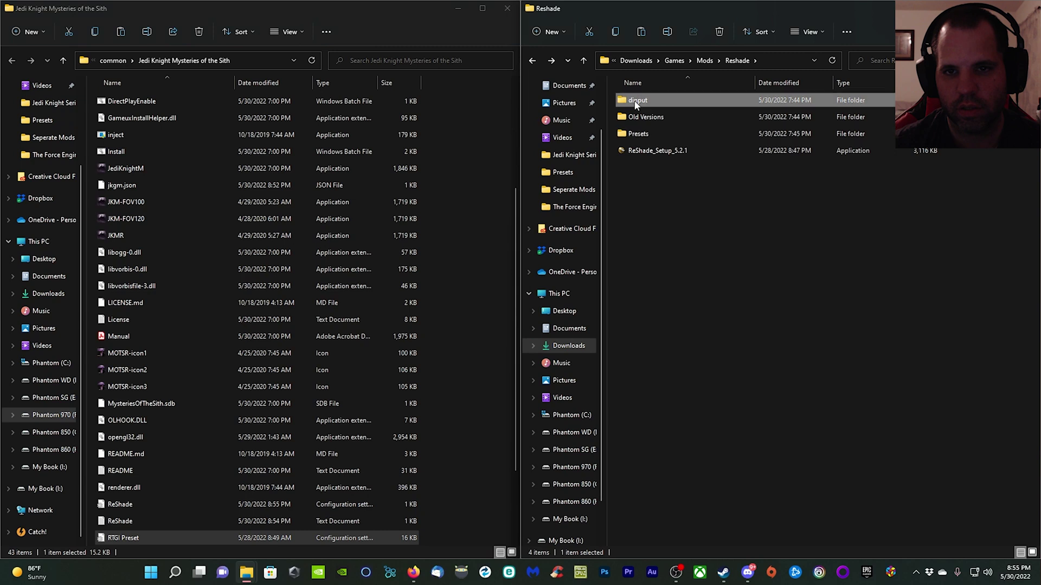
{"action": "double_click", "coordinate": [637, 100]}
{"action": "double_click", "coordinate": [632, 116]}
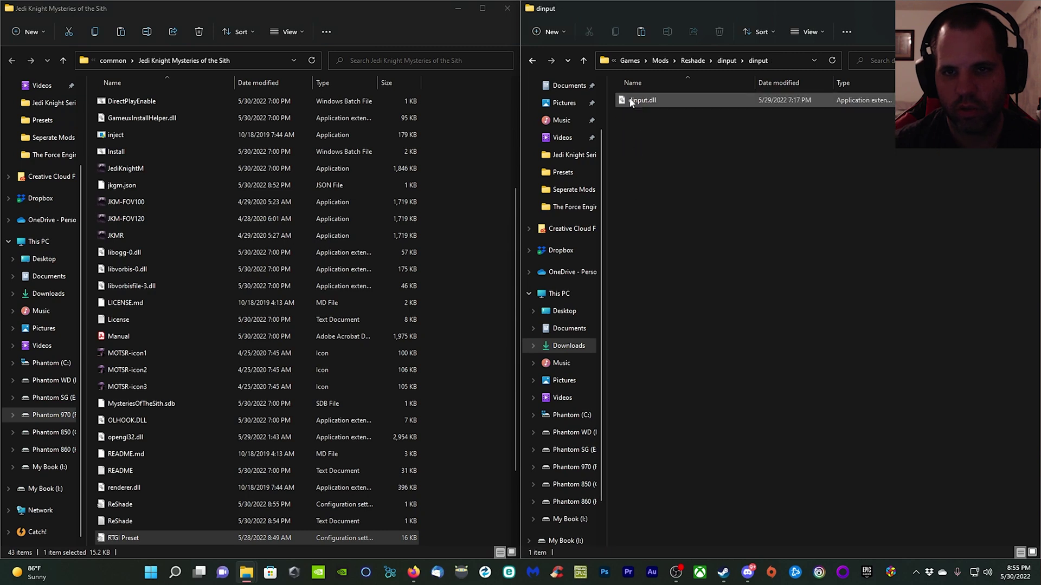
{"action": "left_click", "coordinate": [641, 102]}
{"action": "right_click", "coordinate": [641, 100]}
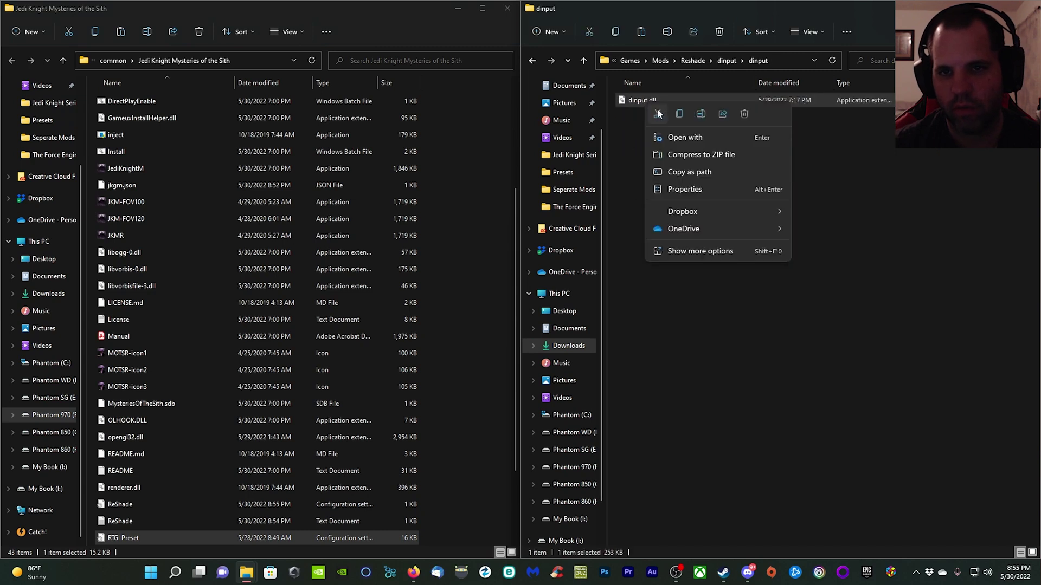
{"action": "key", "text": "Escape"}
{"action": "left_click", "coordinate": [456, 239]}
{"action": "right_click", "coordinate": [456, 238]}
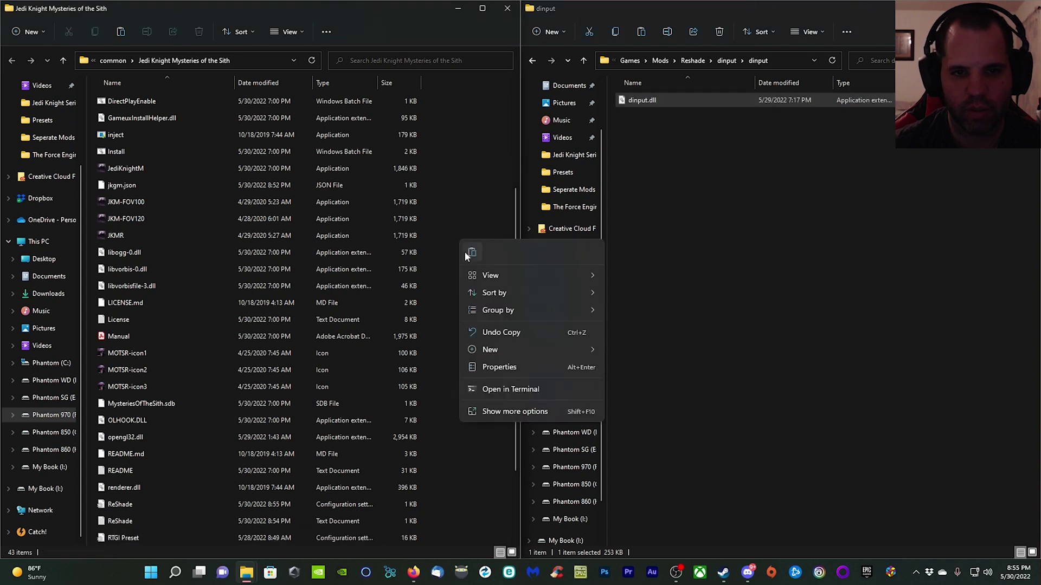
{"action": "left_click", "coordinate": [464, 251]}
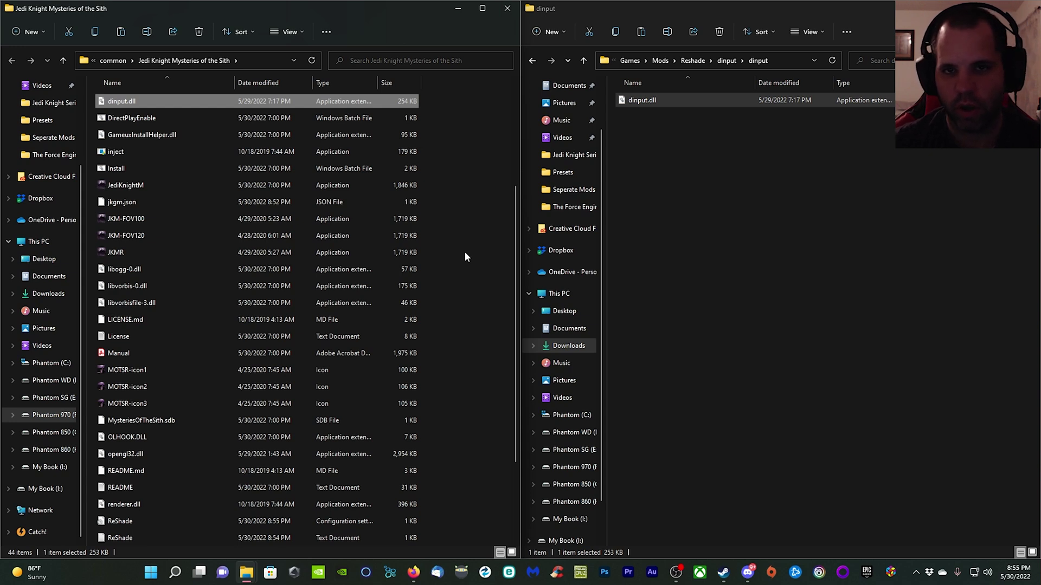
- Return to the Mods folder and open the extracted ReShade_GI_Beta_0.32.2 folder inside RTGI
{"action": "left_click", "coordinate": [534, 64]}
{"action": "left_click", "coordinate": [535, 63]}
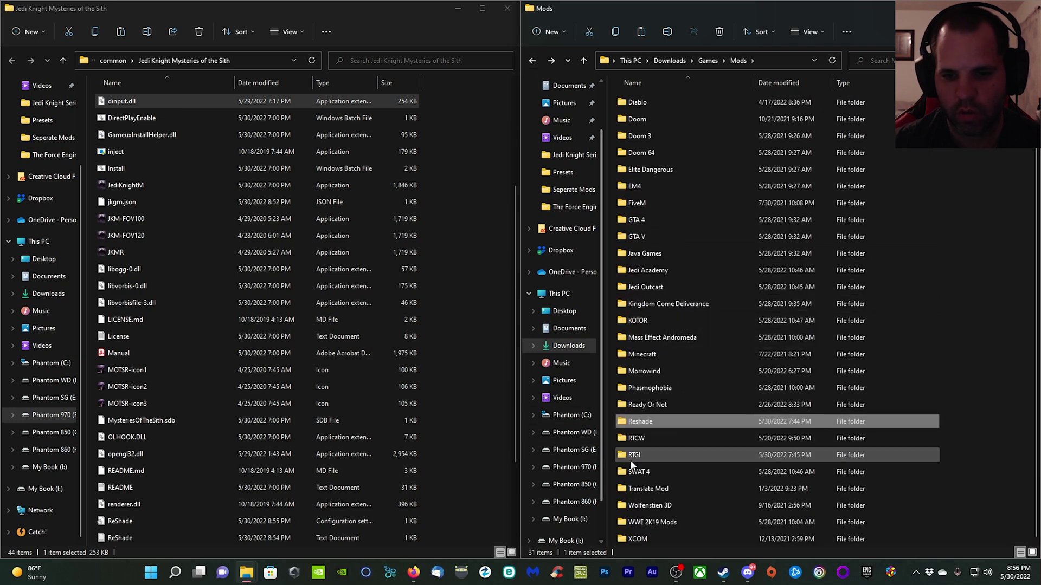
{"action": "left_click", "coordinate": [635, 459]}
{"action": "double_click", "coordinate": [634, 459]}
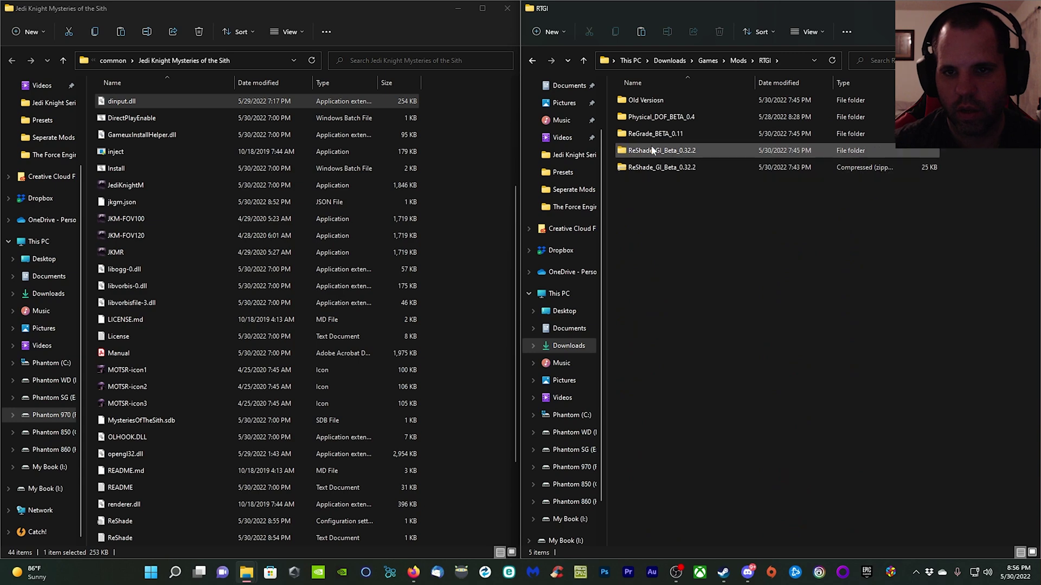
{"action": "double_click", "coordinate": [676, 154]}
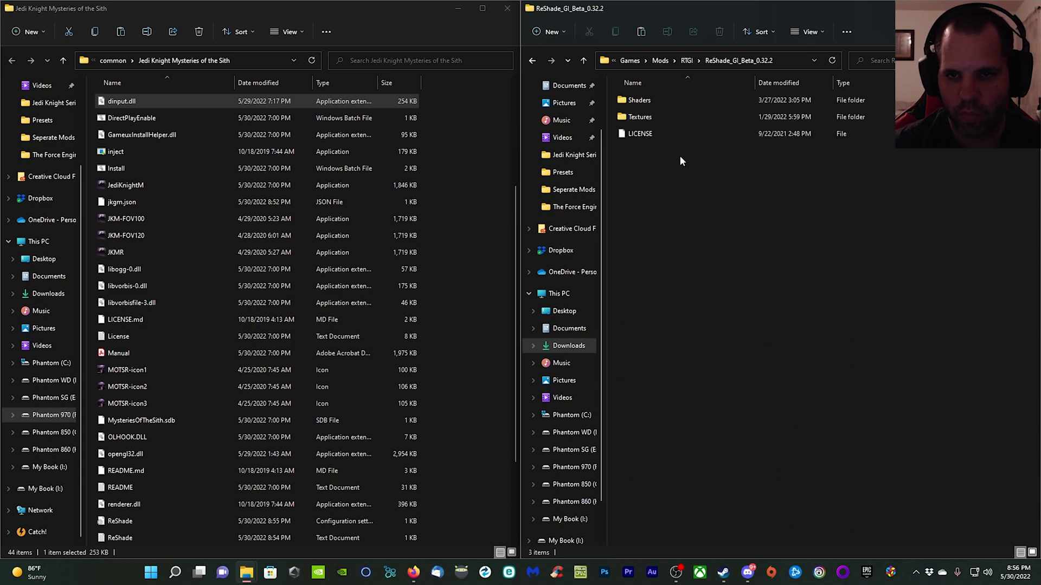
- Copy the Shaders and Textures folders from ReShade_GI_Beta_0.32.2 into the game's reshade-shaders folder
{"action": "scroll", "coordinate": [185, 246], "scroll_direction": "up", "scroll_amount": 4}
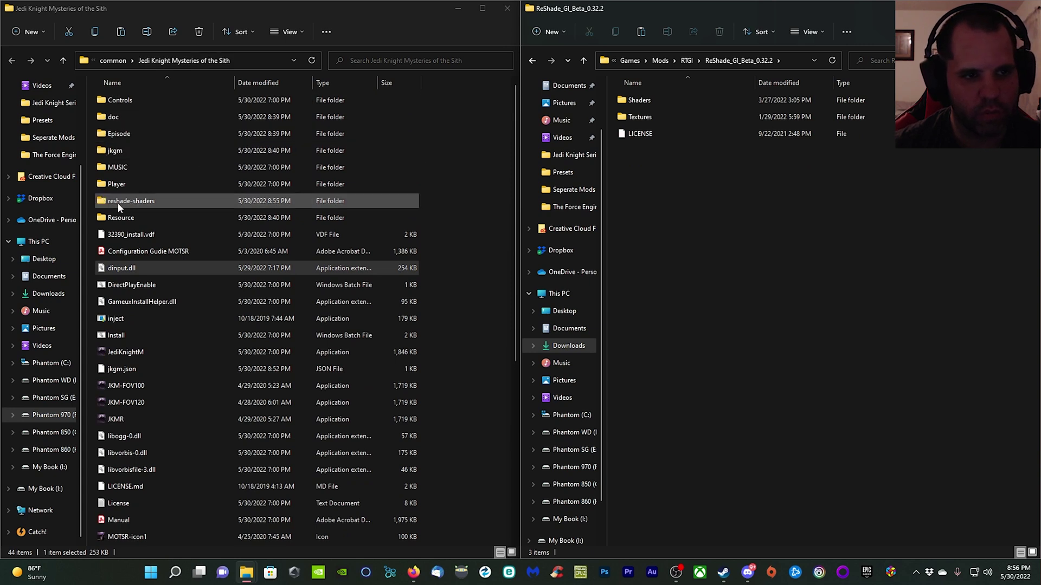
{"action": "double_click", "coordinate": [145, 203]}
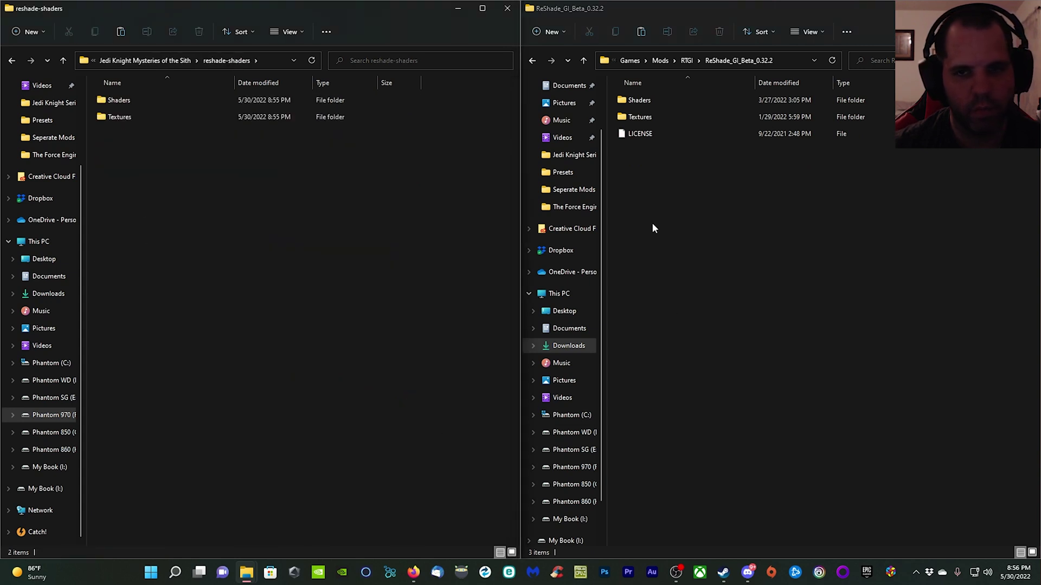
{"action": "left_click_drag", "start_coordinate": [613, 98], "coordinate": [641, 120]}
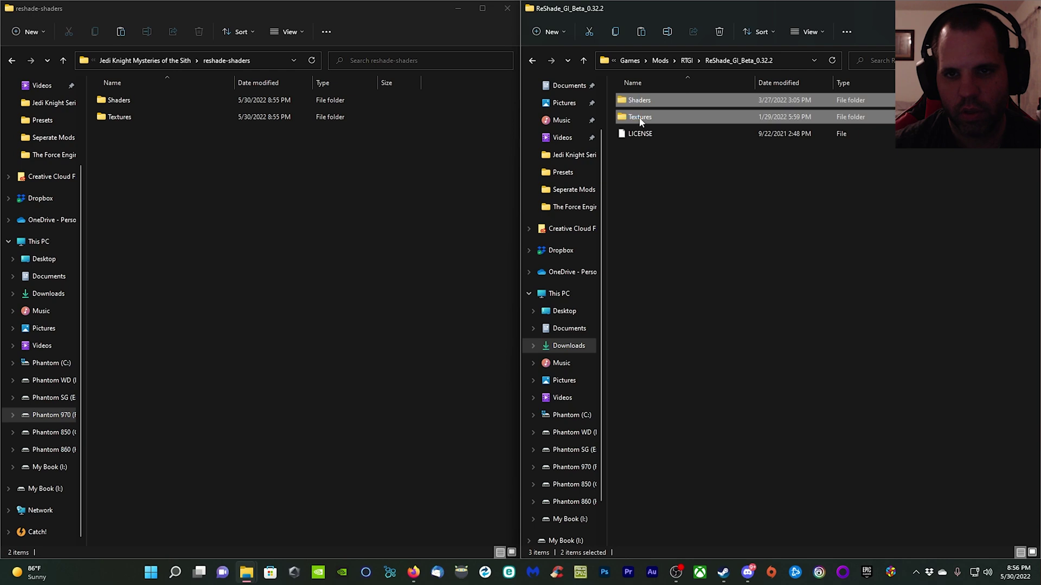
{"action": "right_click", "coordinate": [641, 122]}
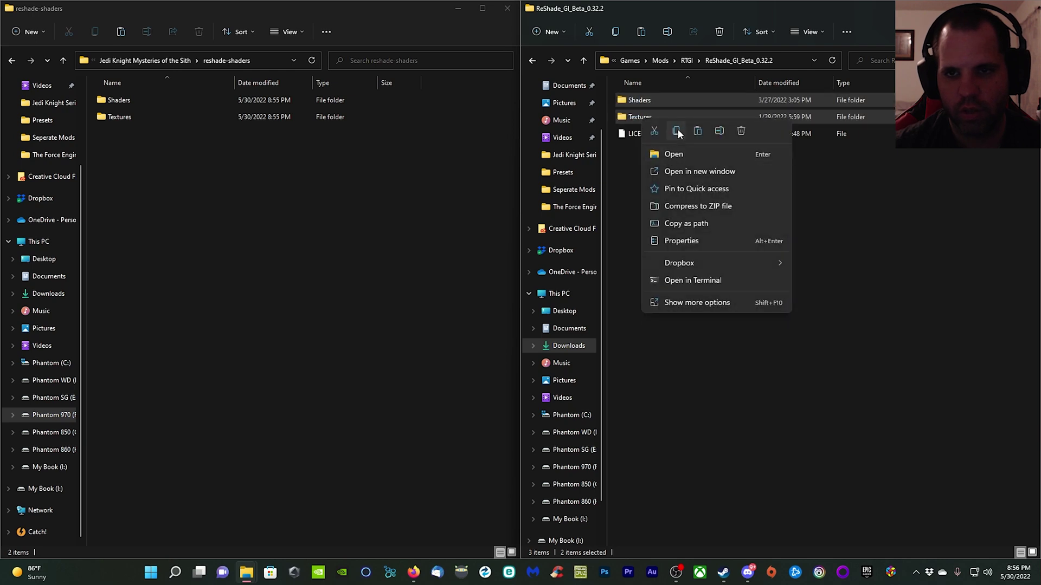
{"action": "left_click", "coordinate": [677, 131]}
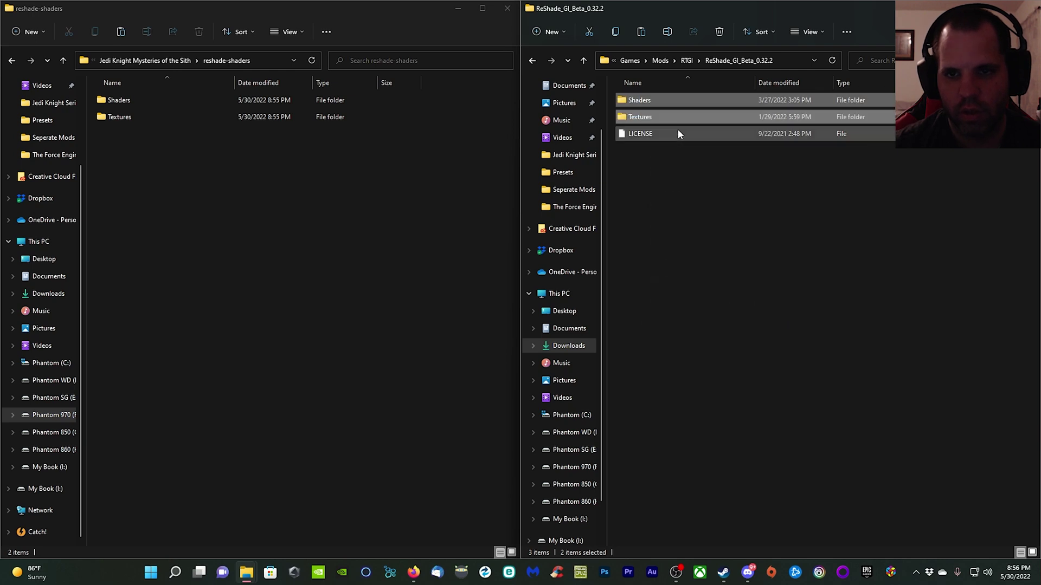
{"action": "right_click", "coordinate": [224, 289]}
{"action": "left_click", "coordinate": [243, 301]}
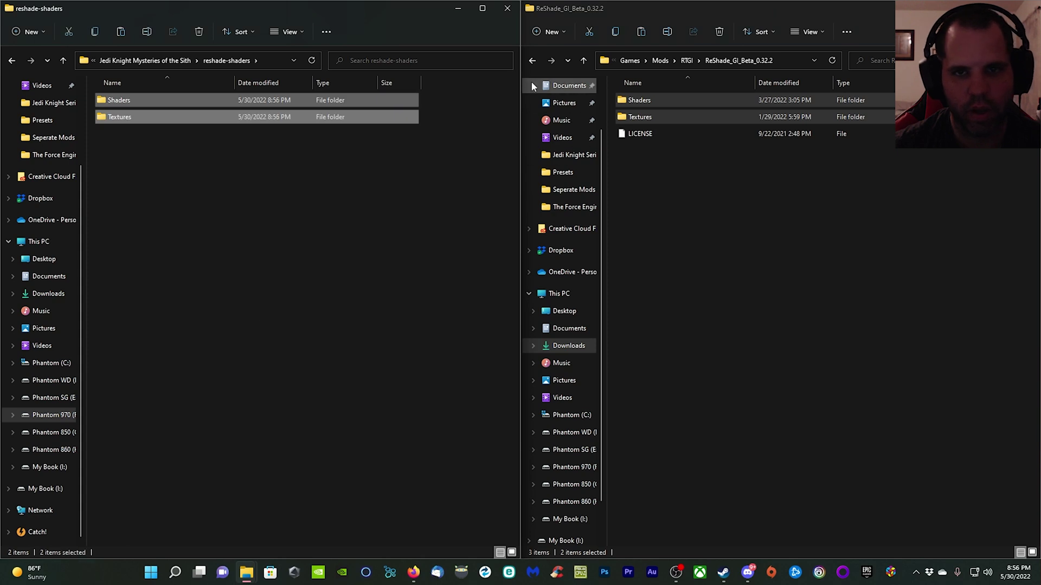
- Copy the Shaders folder from RTGI's ReGrade_BETA_0.11 folder into reshade-shaders, replacing the files with the same names
{"action": "left_click", "coordinate": [532, 61]}
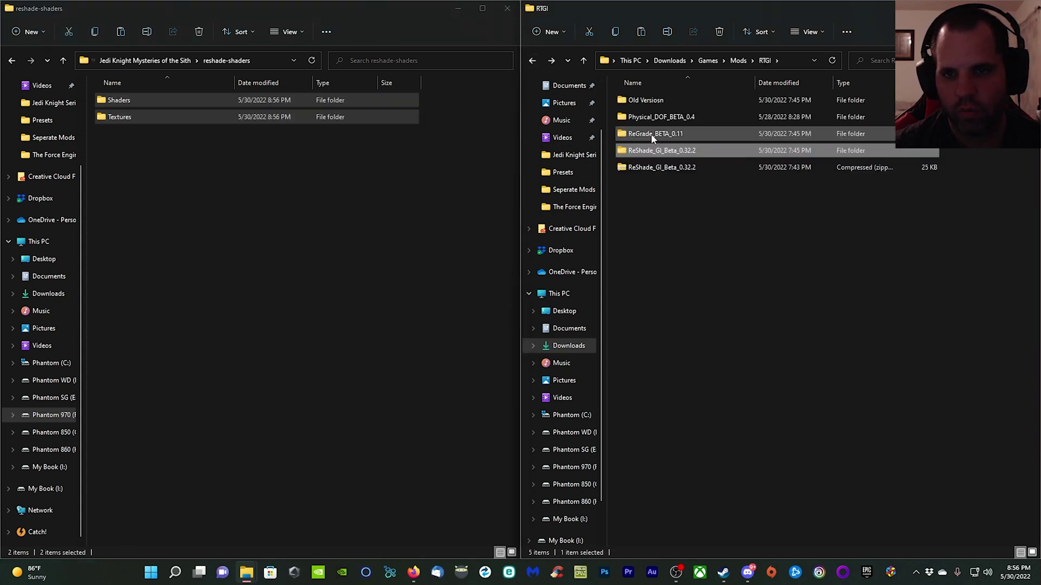
{"action": "left_click", "coordinate": [653, 137]}
{"action": "double_click", "coordinate": [653, 135]}
{"action": "right_click", "coordinate": [633, 101]}
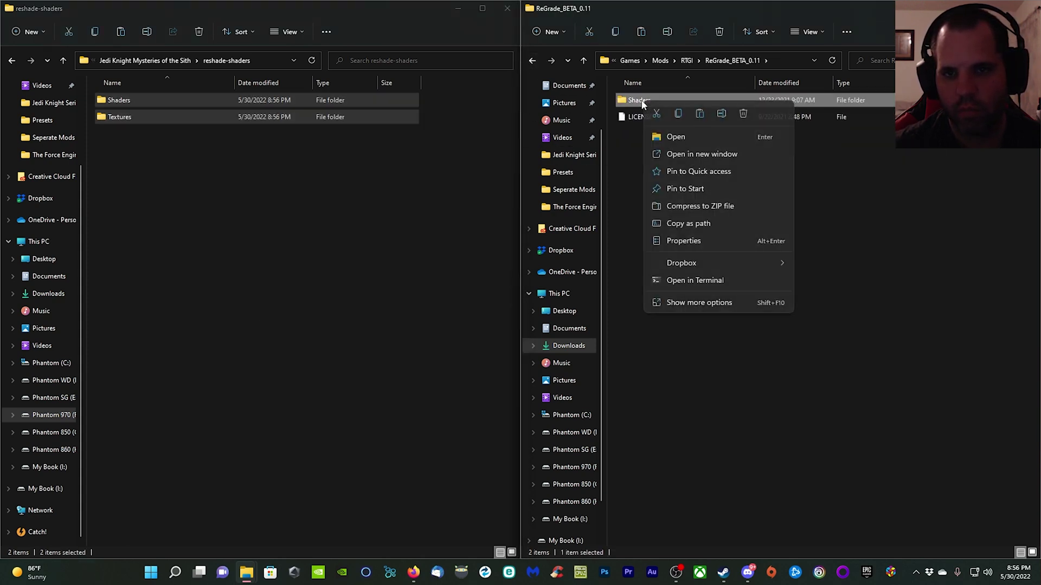
{"action": "left_click", "coordinate": [678, 115]}
{"action": "right_click", "coordinate": [310, 282]}
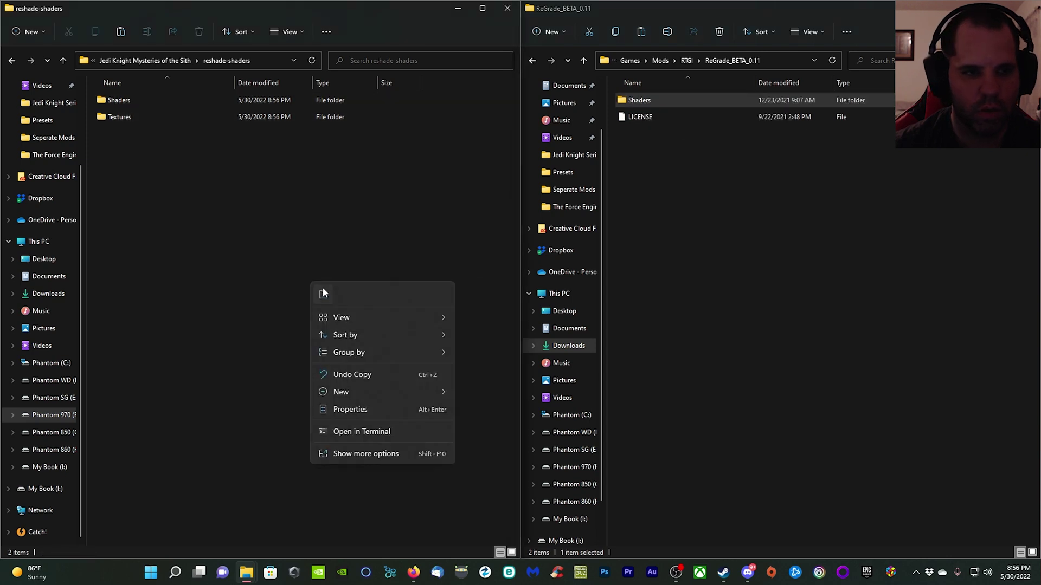
{"action": "left_click", "coordinate": [323, 287]}
{"action": "left_click", "coordinate": [450, 199]}
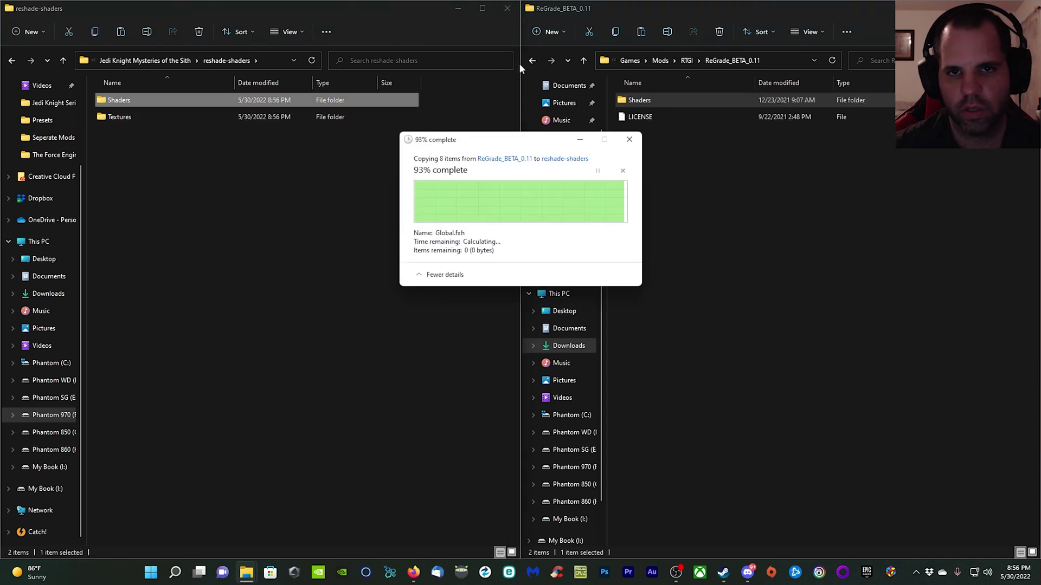
- Copy the Shaders folder from RTGI's Physical_DOF_BETA_0.4 folder into reshade-shaders, replacing the files with the same names
{"action": "left_click", "coordinate": [533, 61]}
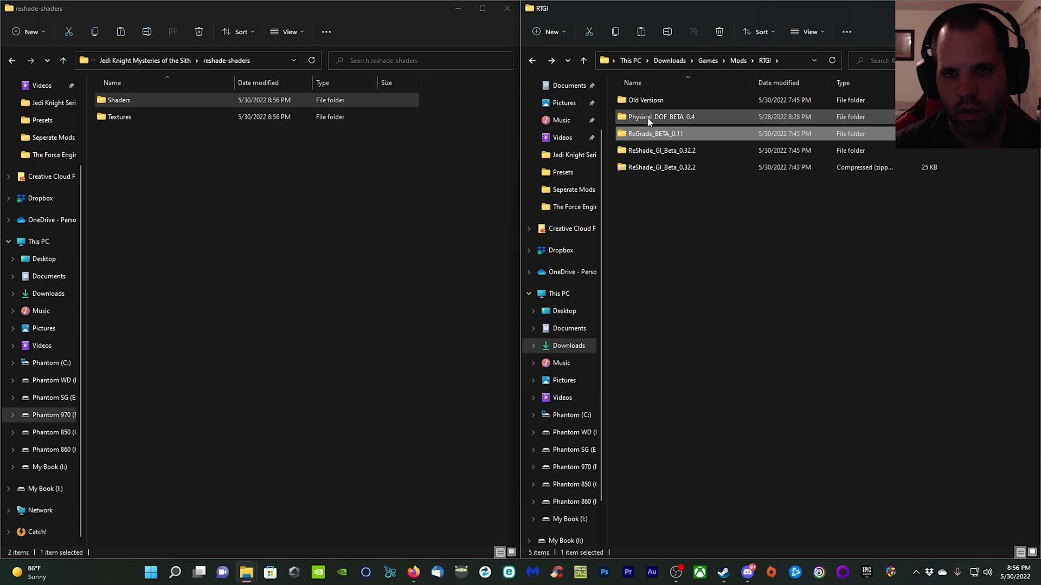
{"action": "double_click", "coordinate": [648, 118]}
{"action": "right_click", "coordinate": [638, 102]}
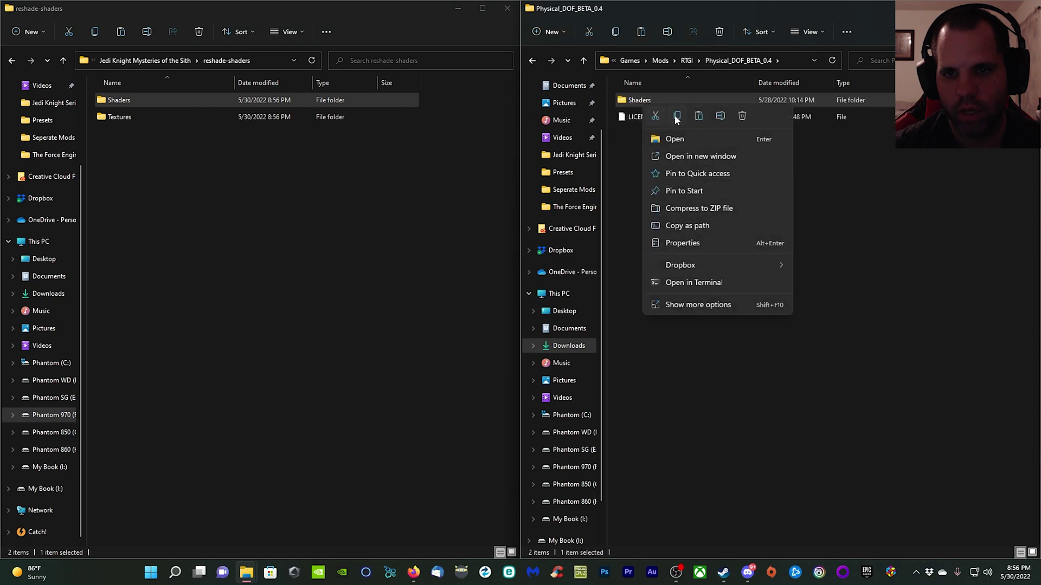
{"action": "left_click", "coordinate": [677, 116]}
{"action": "left_click", "coordinate": [314, 221]}
{"action": "right_click", "coordinate": [313, 221]}
{"action": "left_click", "coordinate": [327, 234]}
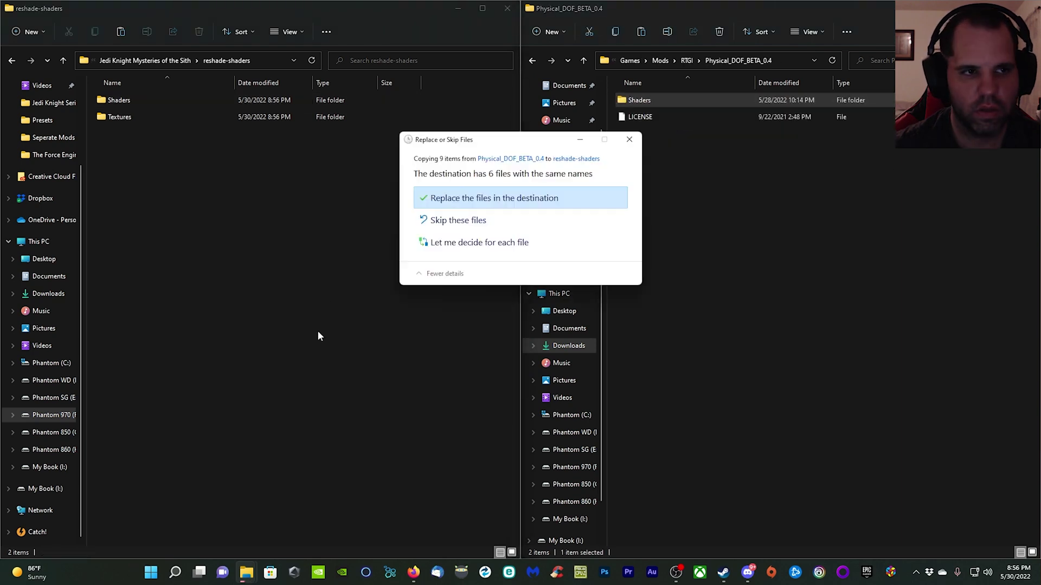
{"action": "left_click", "coordinate": [492, 198]}
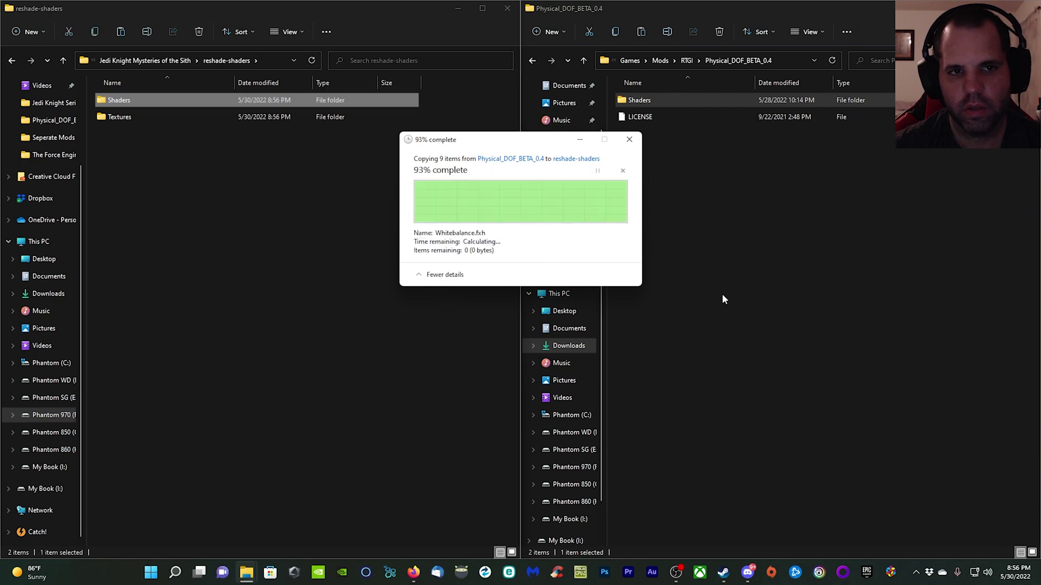
- Return to the Mods folder in one window and go back from reshade-shaders to the game folder in the other
{"action": "left_click", "coordinate": [532, 61]}
{"action": "left_click", "coordinate": [532, 61]}
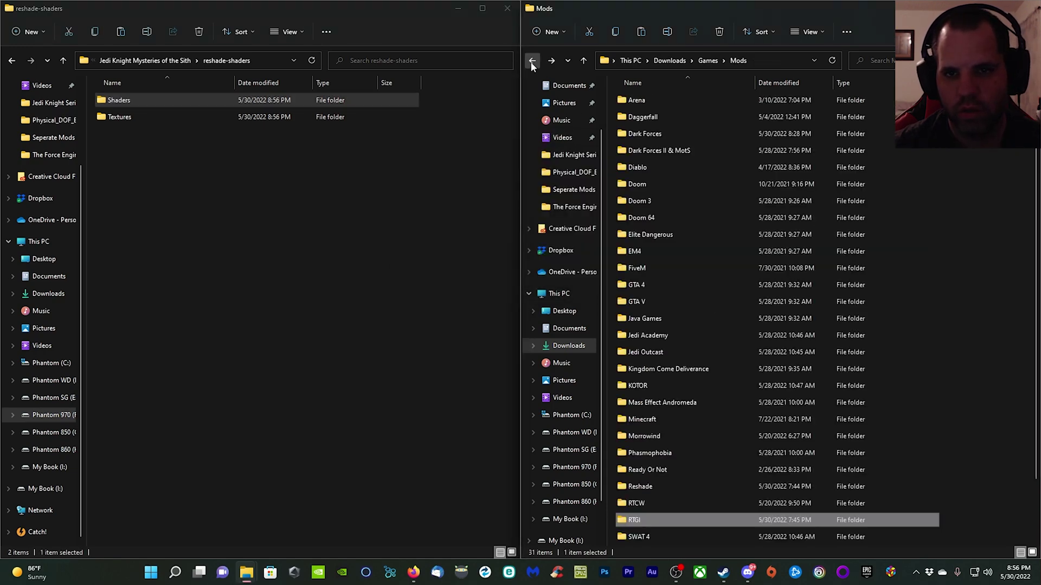
{"action": "left_click", "coordinate": [532, 60]}
{"action": "left_click", "coordinate": [550, 61]}
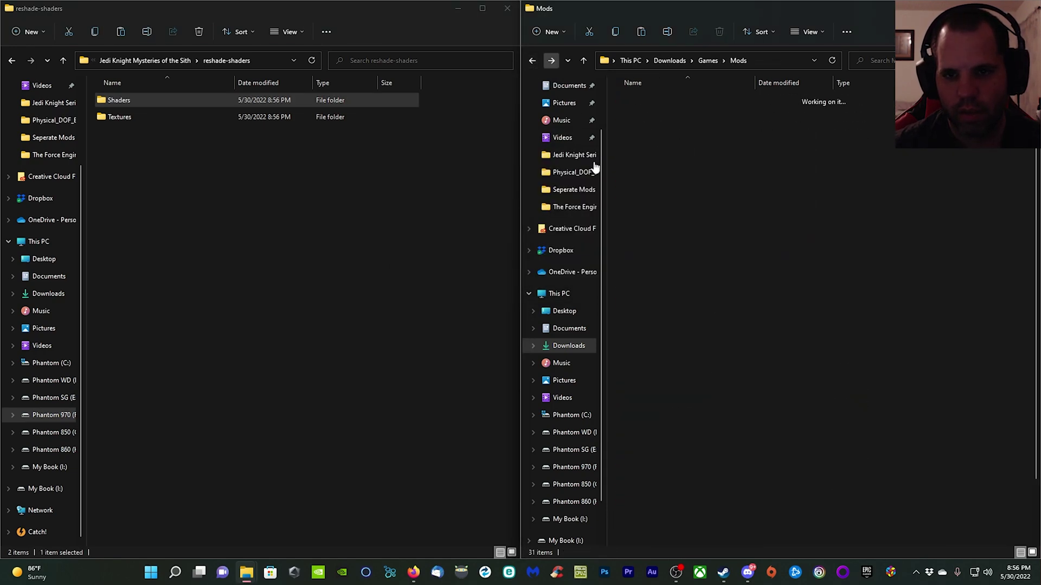
{"action": "left_click", "coordinate": [12, 61]}
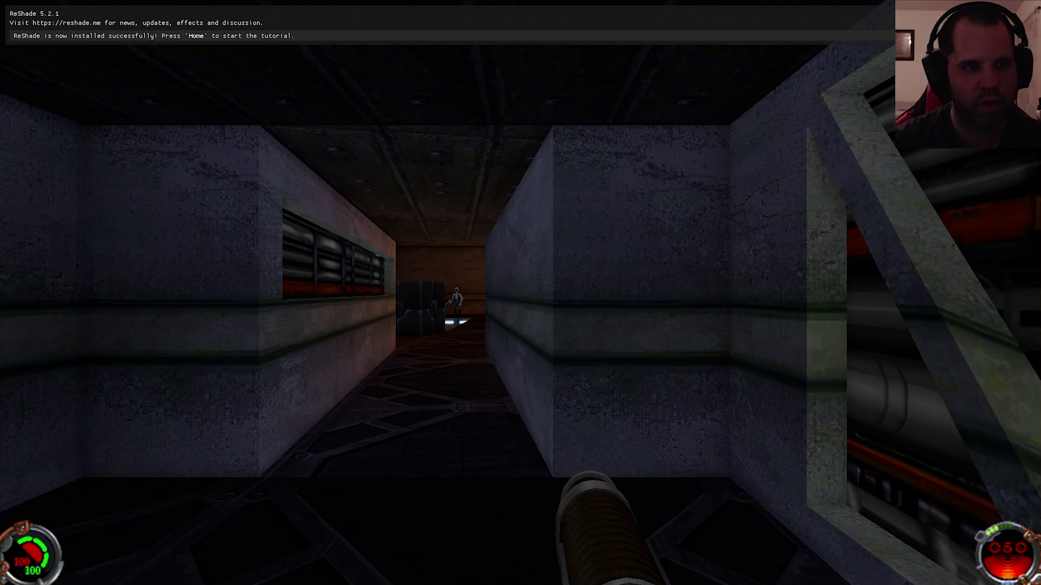
- Open the ReShade overlay in the running game, skip its tutorial, and switch to the RTGI Preset
{"action": "key", "text": "Home"}
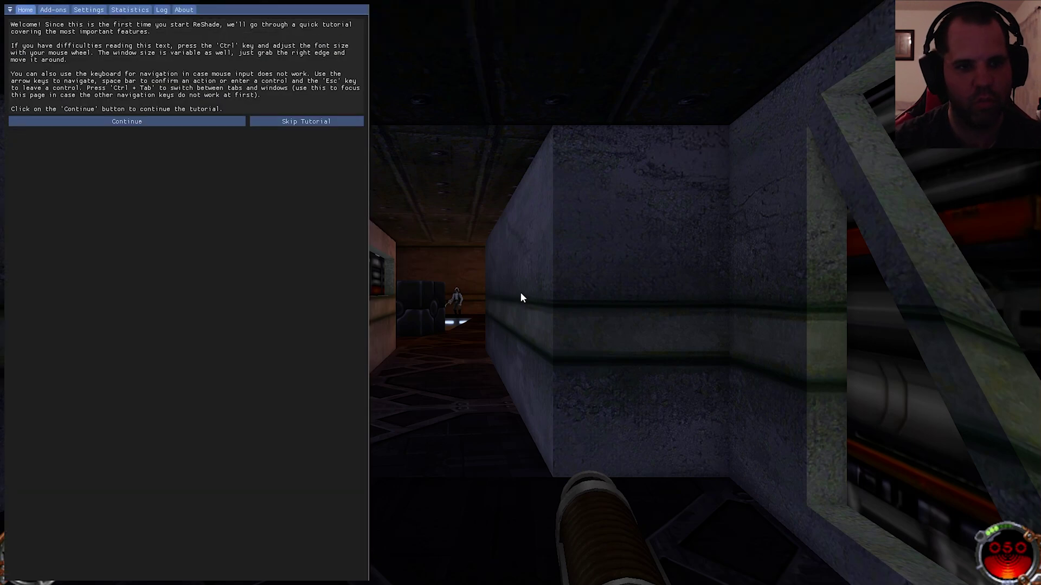
{"action": "left_click", "coordinate": [335, 121]}
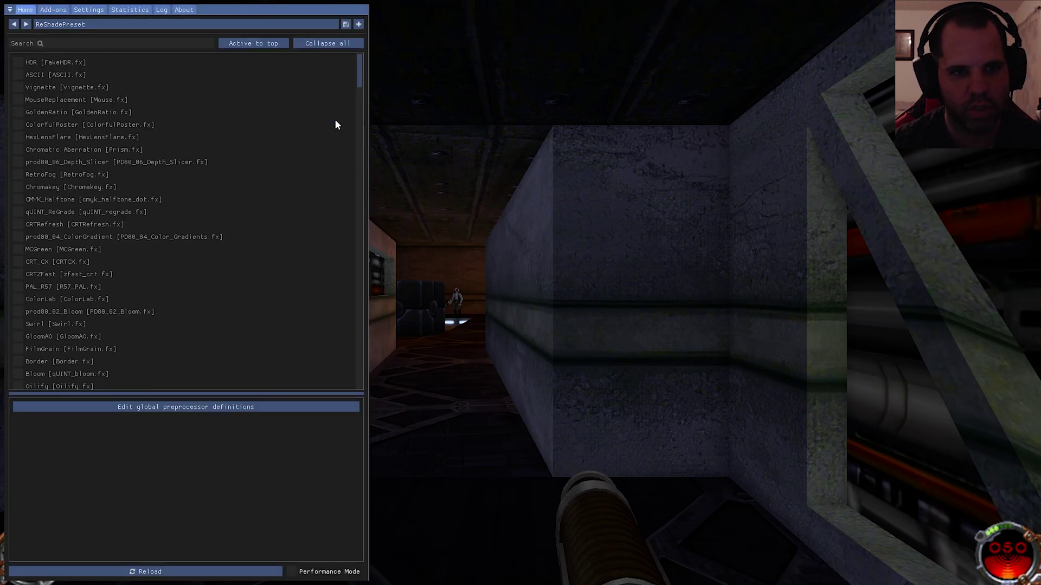
{"action": "left_click", "coordinate": [26, 25]}
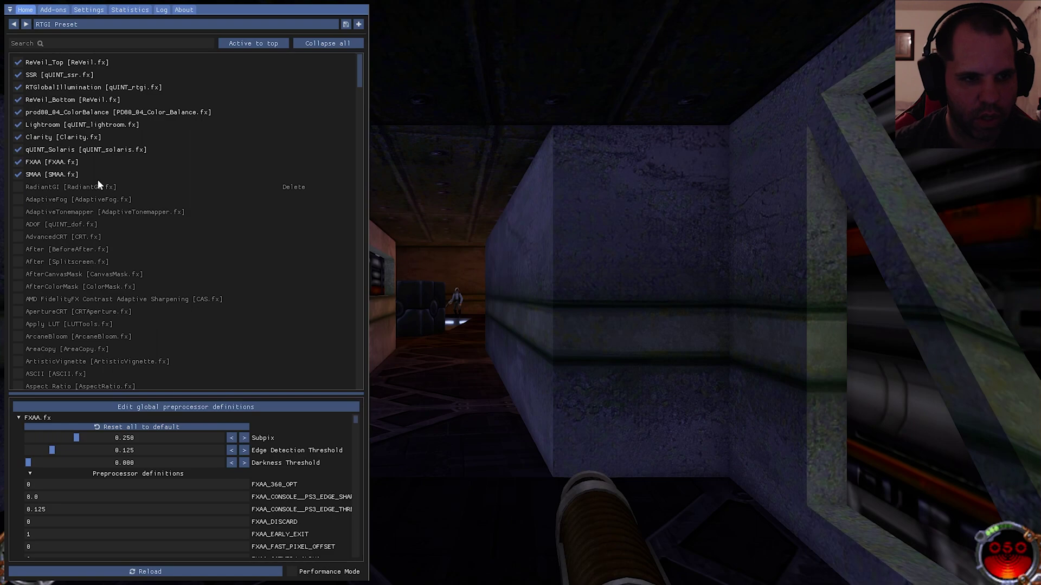
- Enable the DisplayDepth [DisplayDepth.fx] effect in the RTGI Preset's effect list
{"action": "scroll", "coordinate": [97, 180], "scroll_direction": "down", "scroll_amount": 4}
{"action": "scroll", "coordinate": [97, 181], "scroll_direction": "down", "scroll_amount": 6}
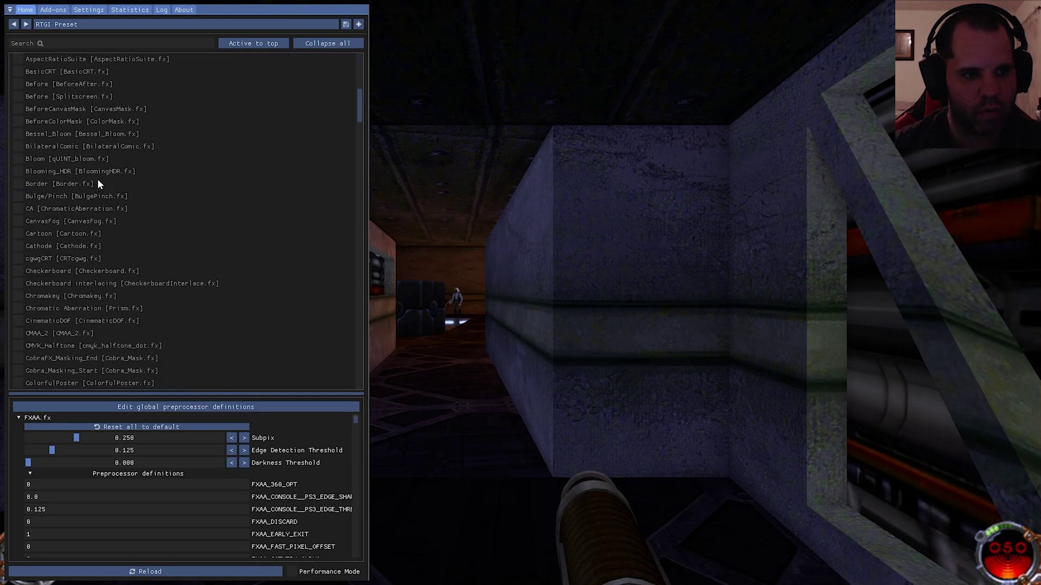
{"action": "scroll", "coordinate": [98, 182], "scroll_direction": "down", "scroll_amount": 9}
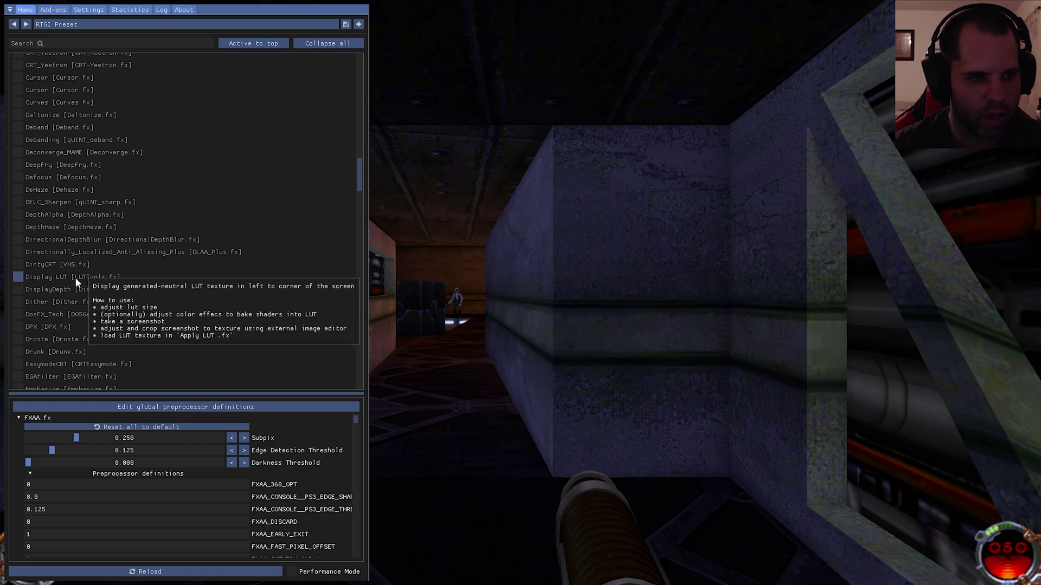
{"action": "left_click", "coordinate": [22, 291]}
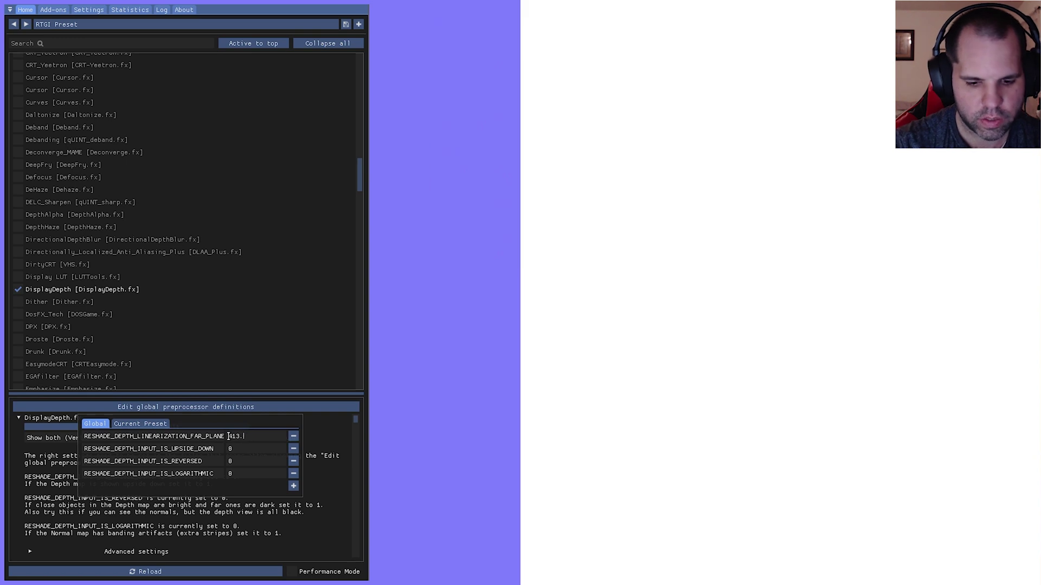
- In the global preprocessor definitions, set RESHADE_DEPTH_LINEARIZATION_FAR_PLANE to 413.8 and RESHADE_DEPTH_INPUT_IS_UPSIDE_DOWN to 1
{"action": "type", "text": "8"}
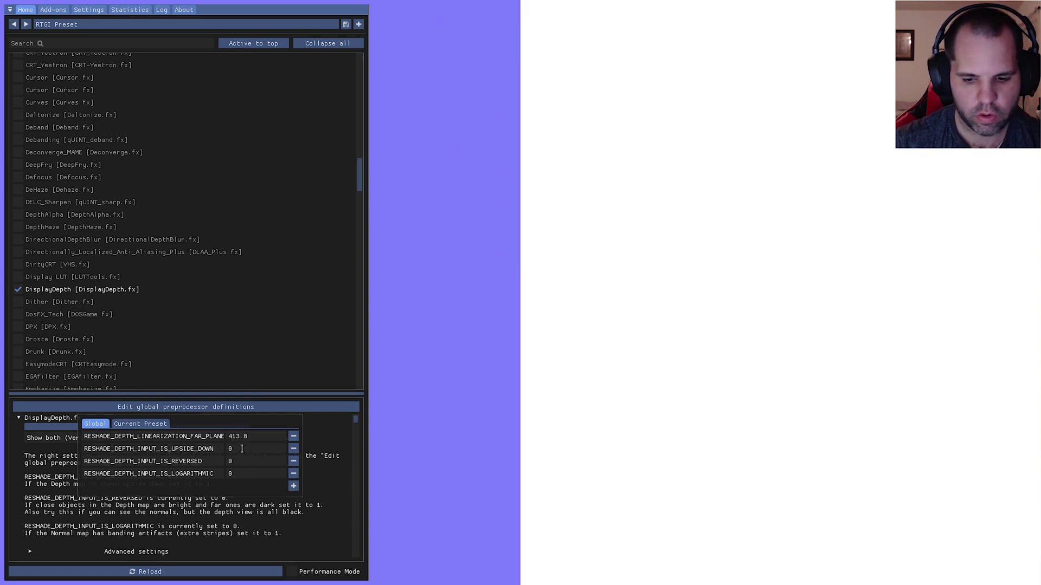
{"action": "type", "text": "1"}
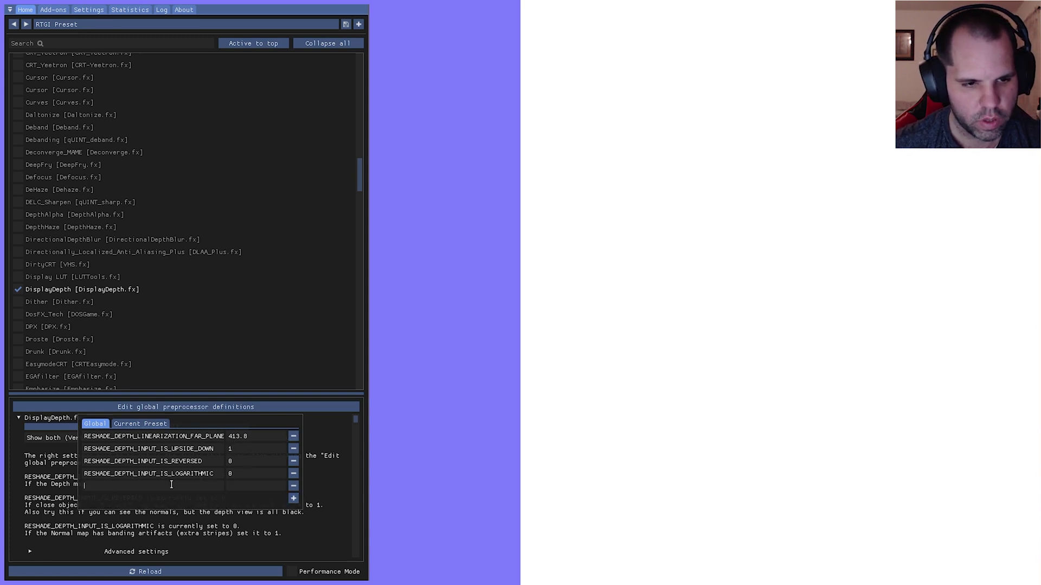
- Add the global preprocessor definition RESHADE_DEPTH_FAR_PLANE with a value of 0.1
{"action": "type", "text": "RESHA"}
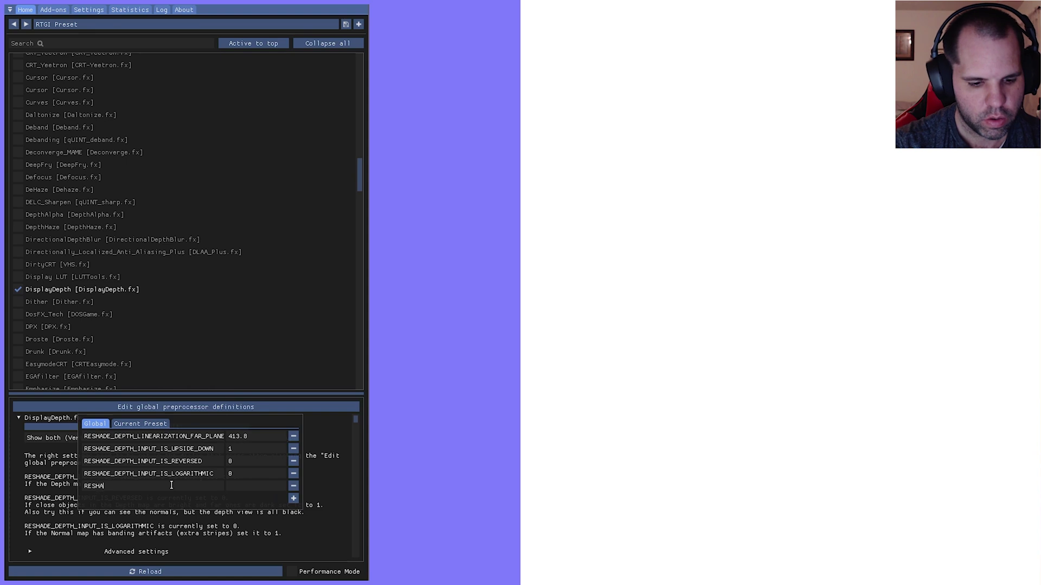
{"action": "type", "text": "DE_D"}
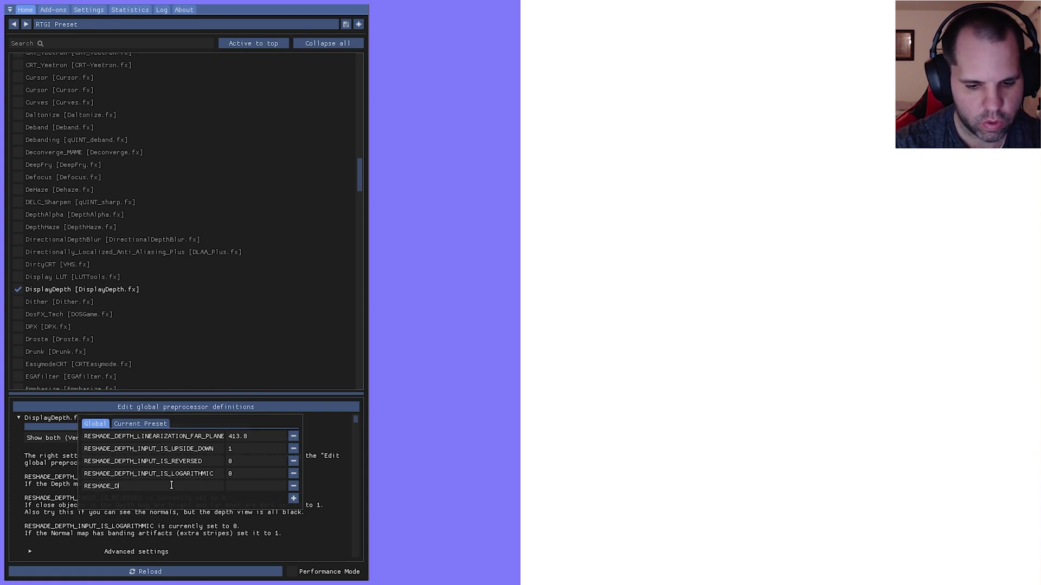
{"action": "type", "text": "EPTH_"}
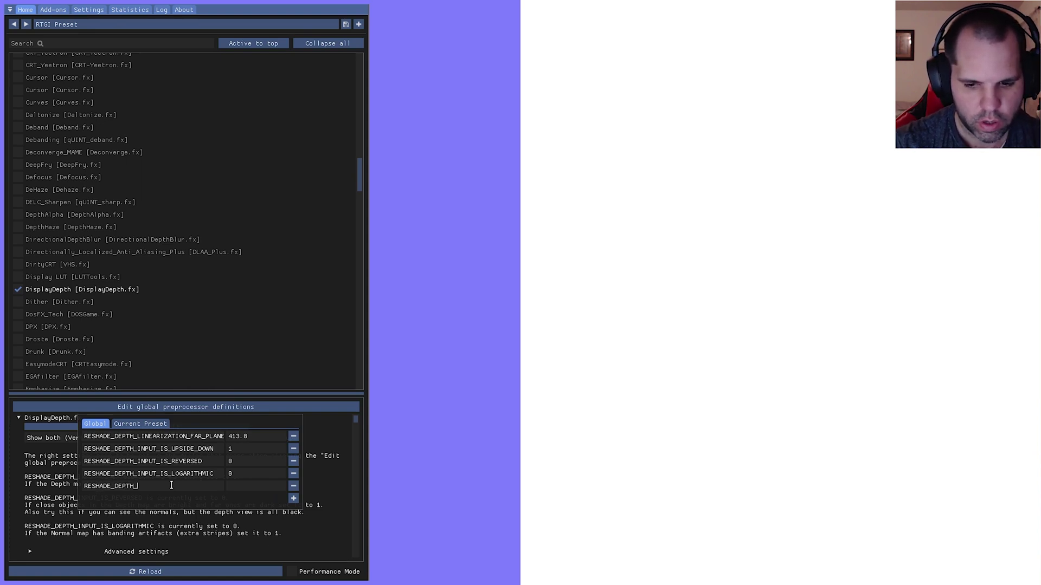
{"action": "type", "text": "FAR"}
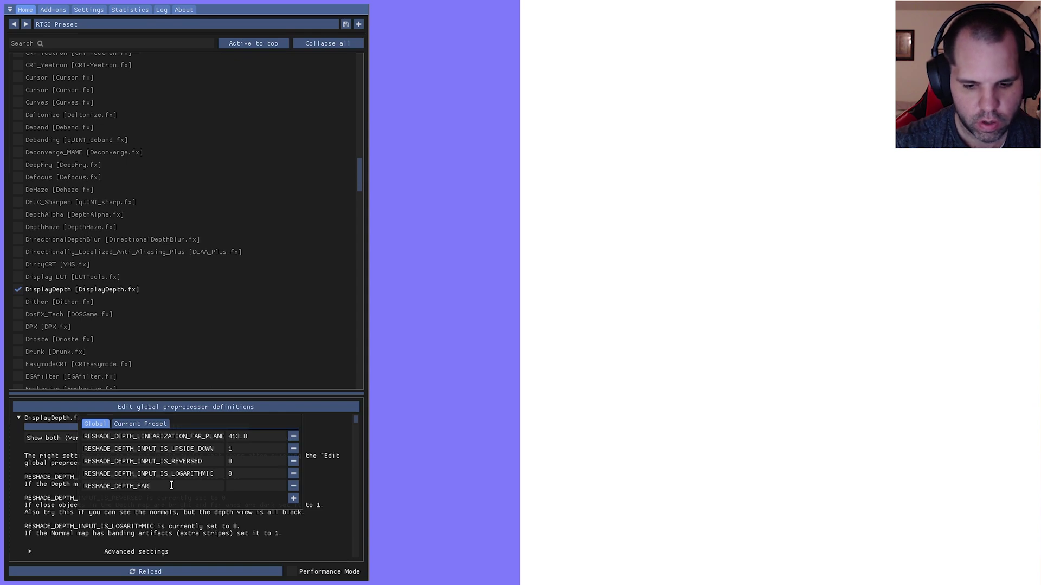
{"action": "type", "text": "_PLANE"}
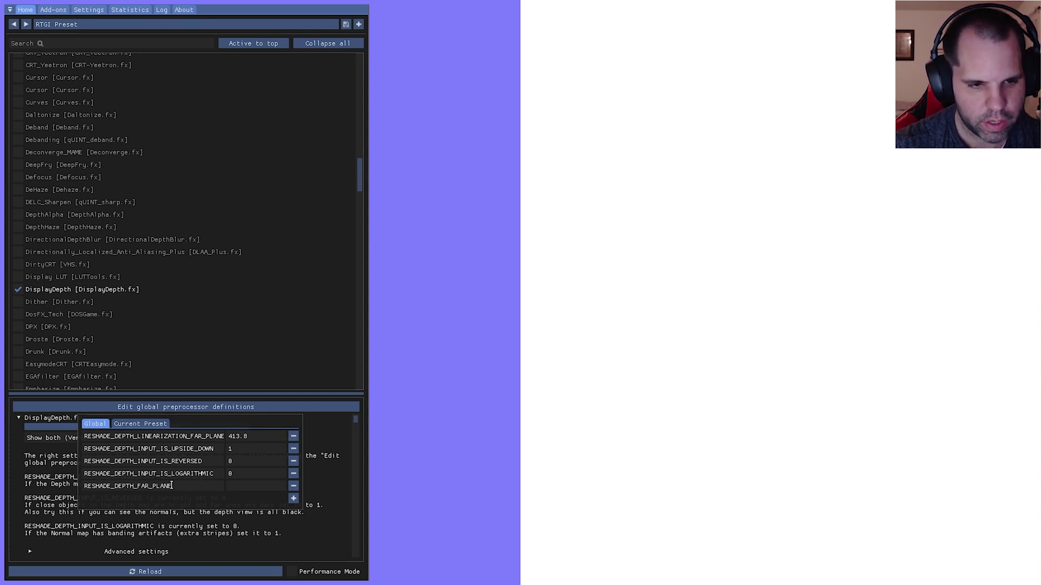
{"action": "left_click", "coordinate": [248, 486]}
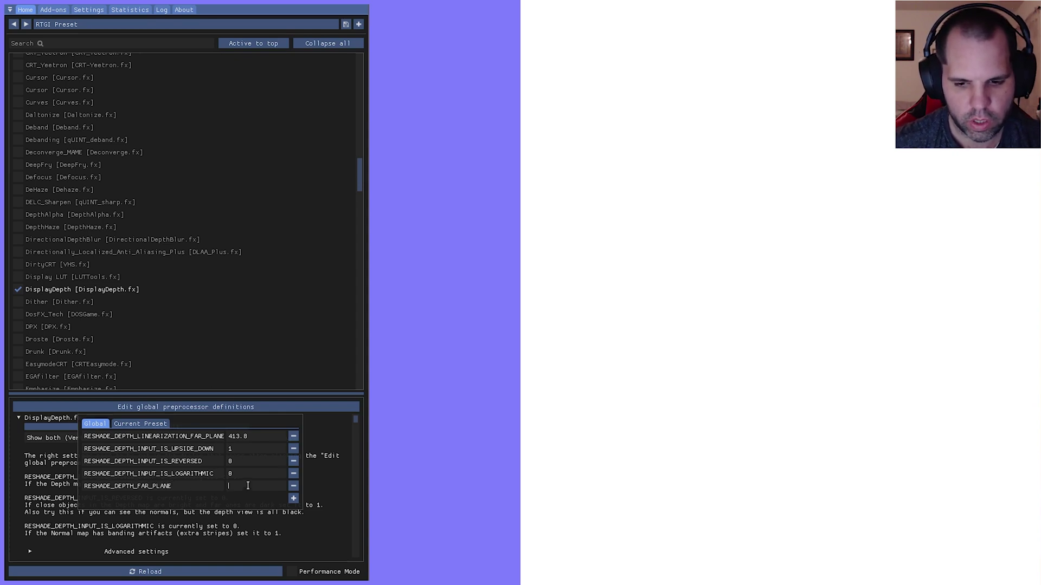
{"action": "type", "text": "0.1"}
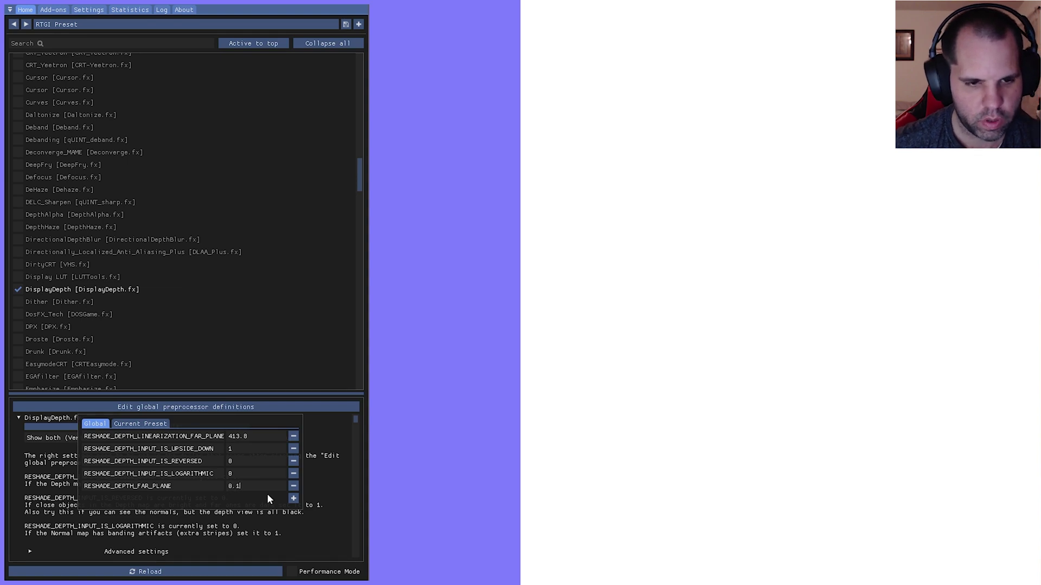
- Add the global preprocessor definition RESHADE_DEPTH_MULTIPLIER with a value of 2.000 and apply the edited definitions
{"action": "left_click", "coordinate": [293, 498]}
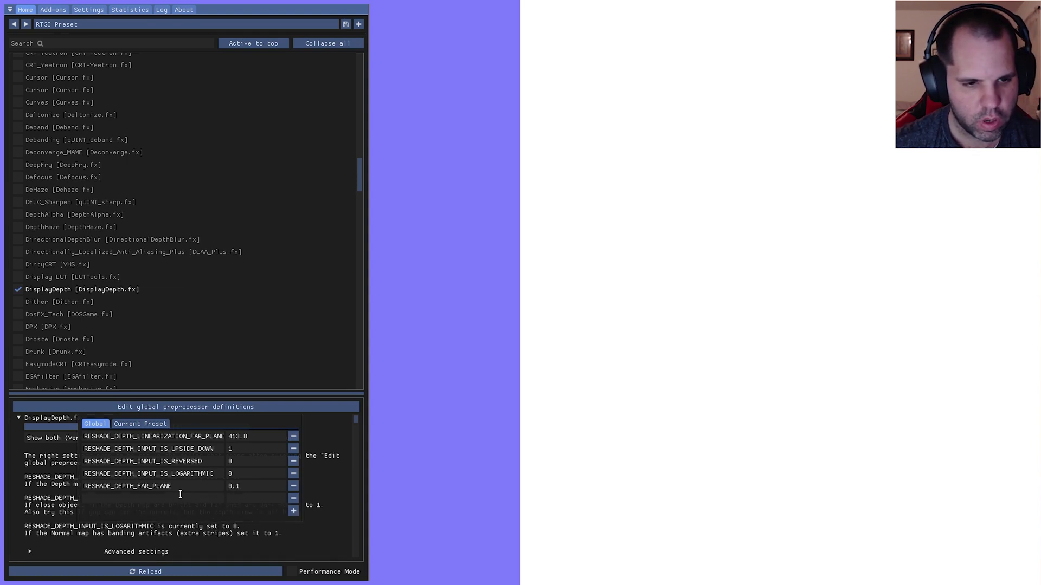
{"action": "type", "text": "RE"}
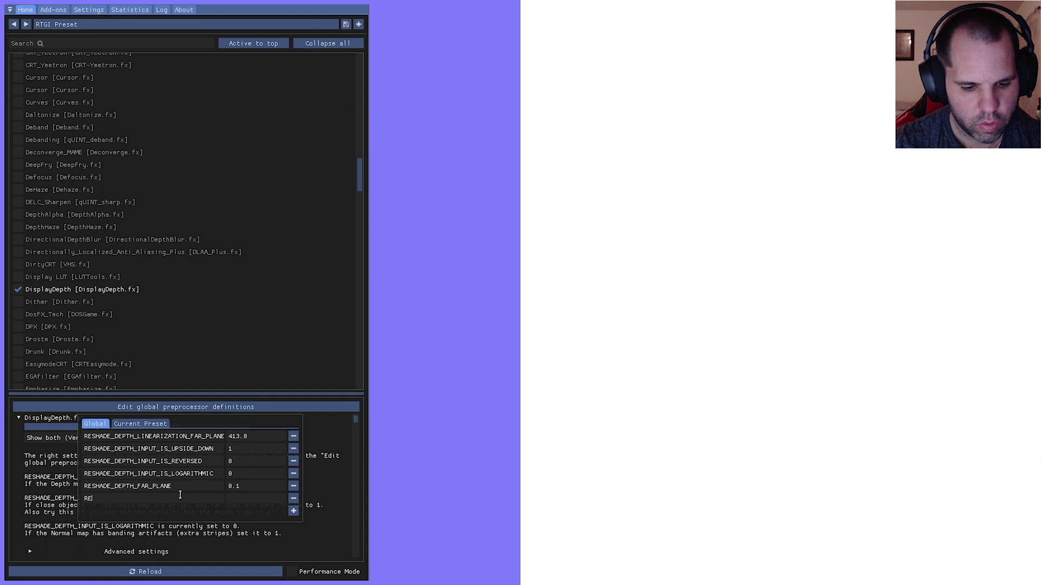
{"action": "type", "text": "SHADE_"}
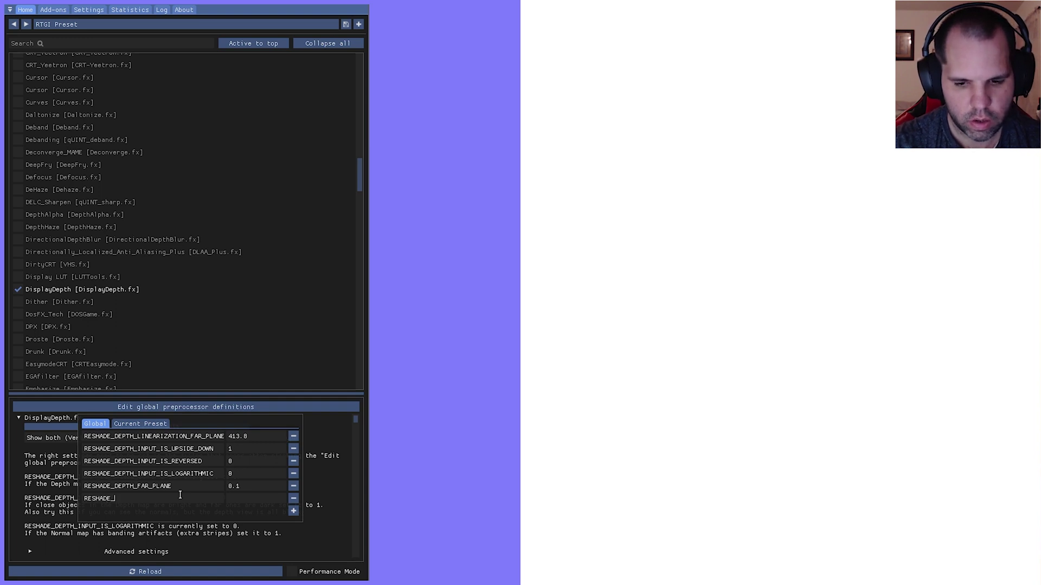
{"action": "type", "text": "DEPTH"}
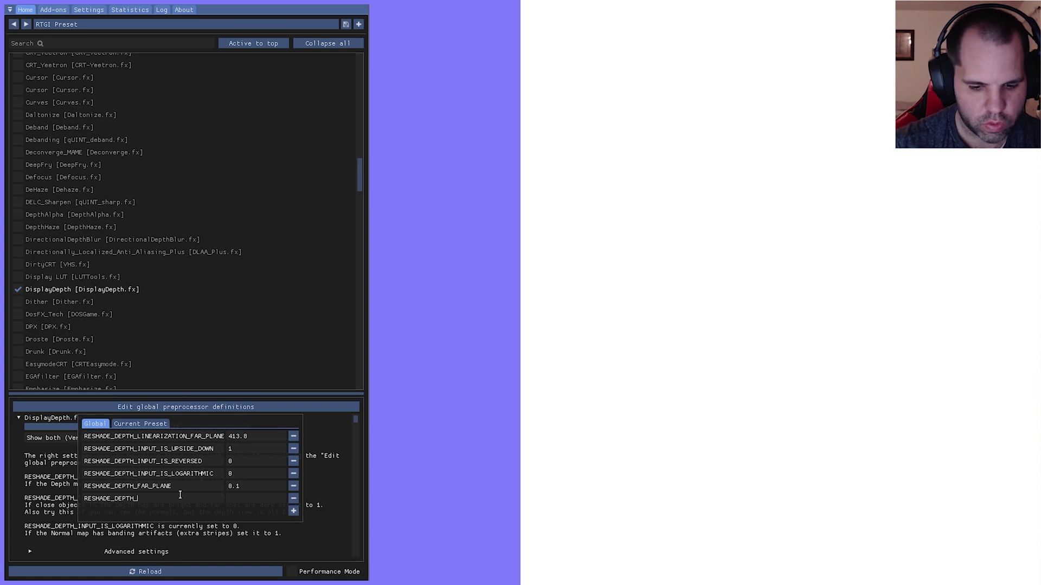
{"action": "type", "text": "_MULTIPLIER"}
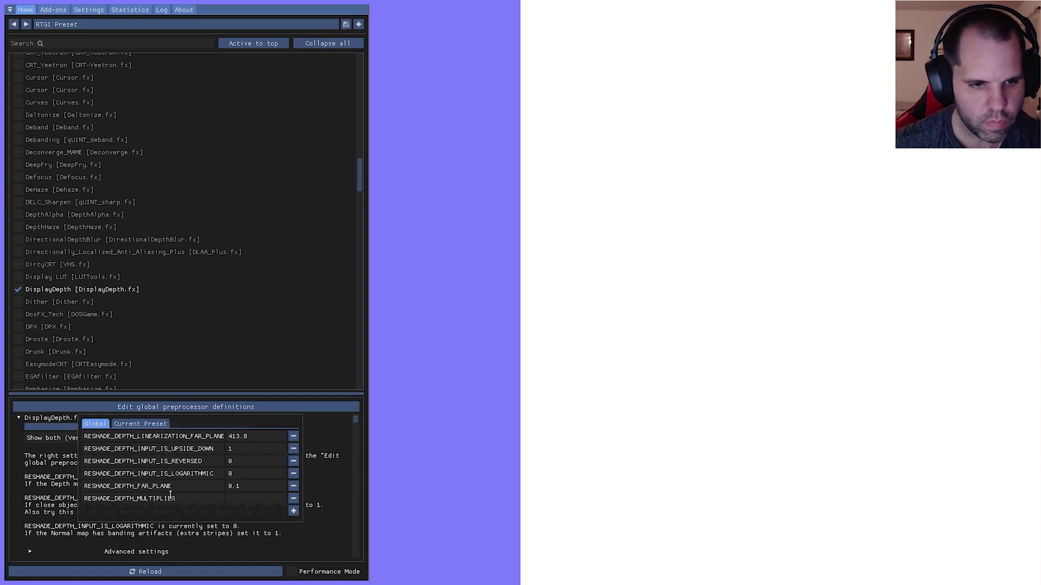
{"action": "left_click", "coordinate": [271, 496]}
{"action": "type", "text": "2"}
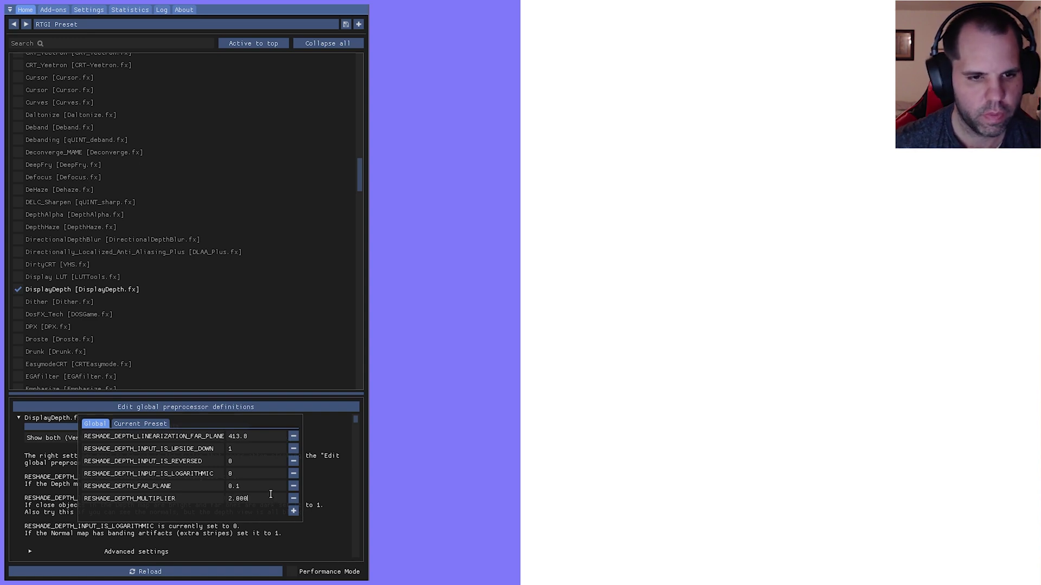
{"action": "left_click", "coordinate": [335, 428]}
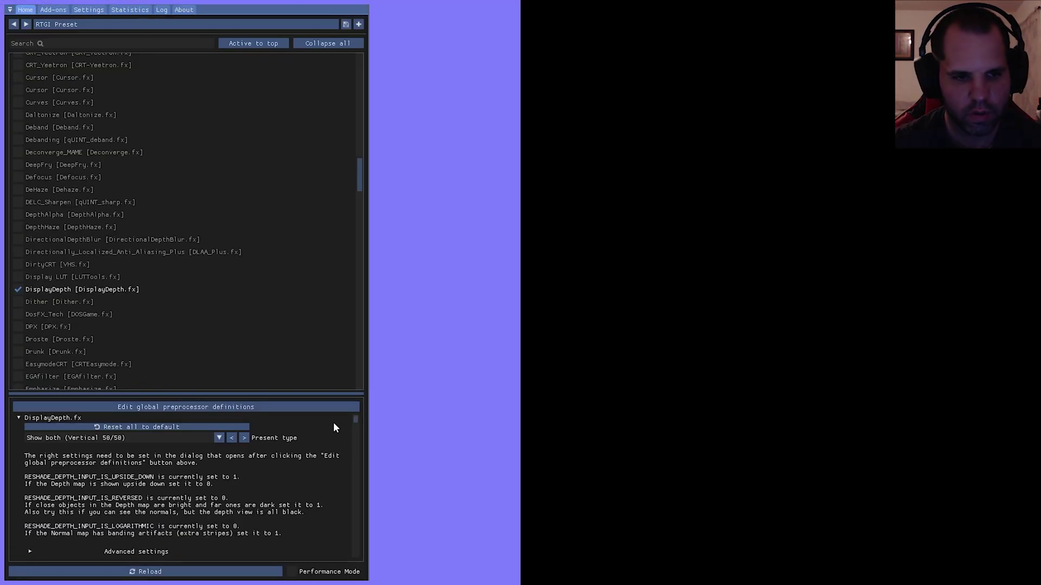
- Disable the DisplayDepth [DisplayDepth.fx] effect in the RTGI Preset's effect list
{"action": "left_click", "coordinate": [20, 289]}
{"action": "scroll", "coordinate": [108, 274], "scroll_direction": "up", "scroll_amount": 10}
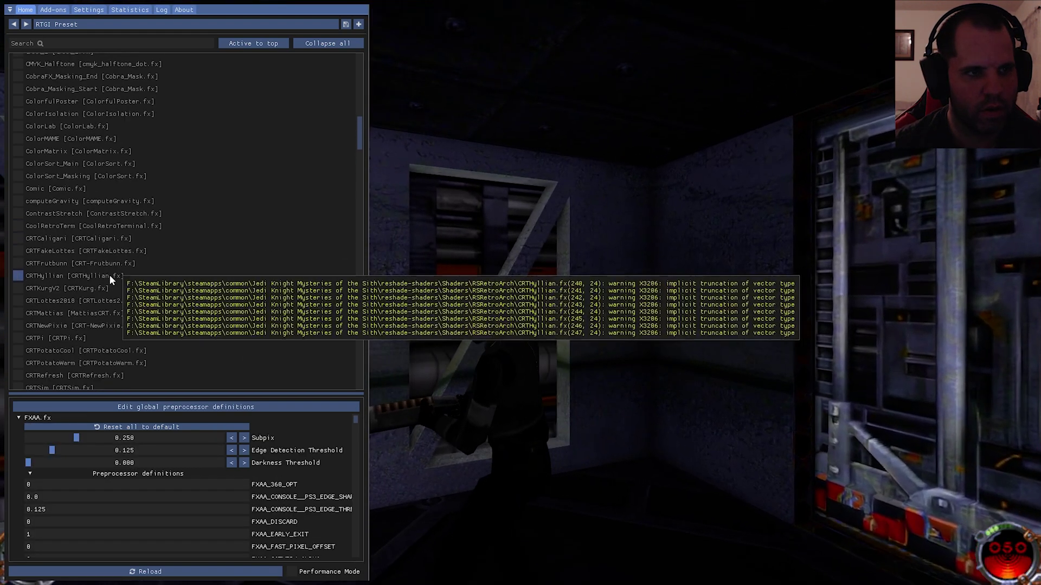
{"action": "scroll", "coordinate": [109, 279], "scroll_direction": "up", "scroll_amount": 8}
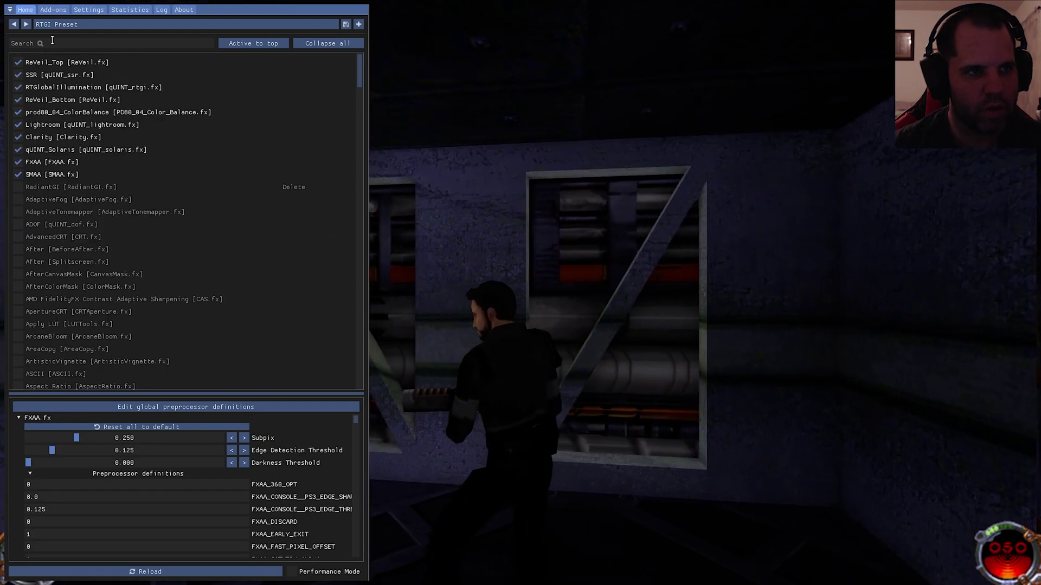
- Enable copying the depth buffer before clear operations and before fullscreen draw calls in the Generic Depth add-on, and close the overlay
{"action": "left_click", "coordinate": [53, 10]}
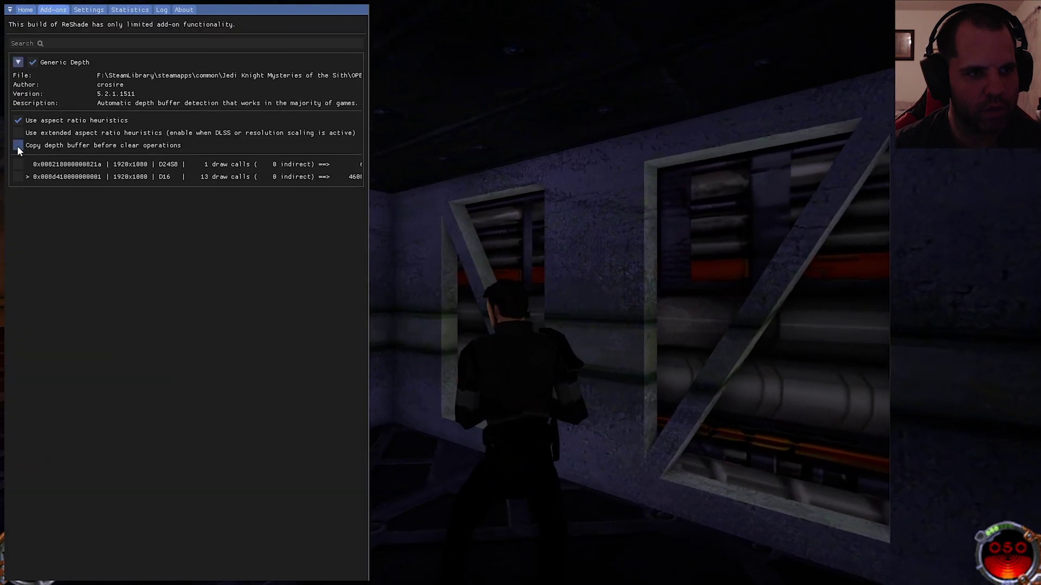
{"action": "left_click", "coordinate": [18, 146]}
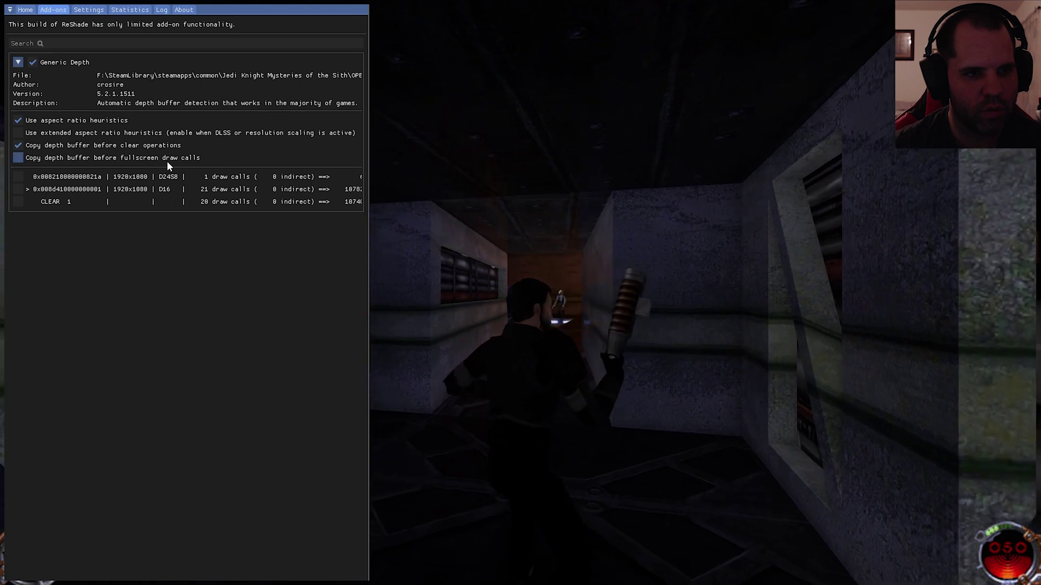
{"action": "left_click", "coordinate": [19, 158]}
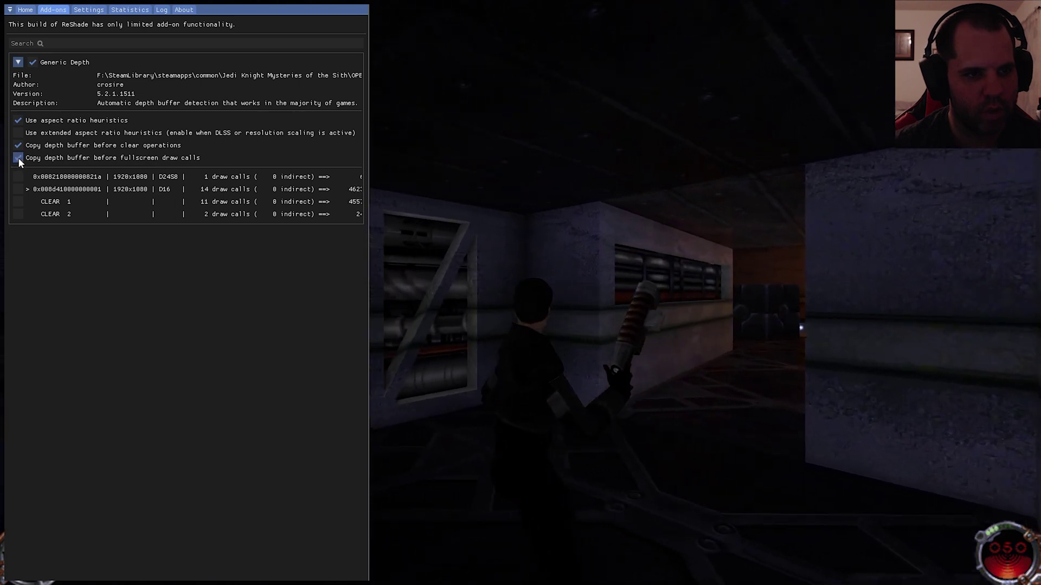
{"action": "left_click", "coordinate": [27, 10]}
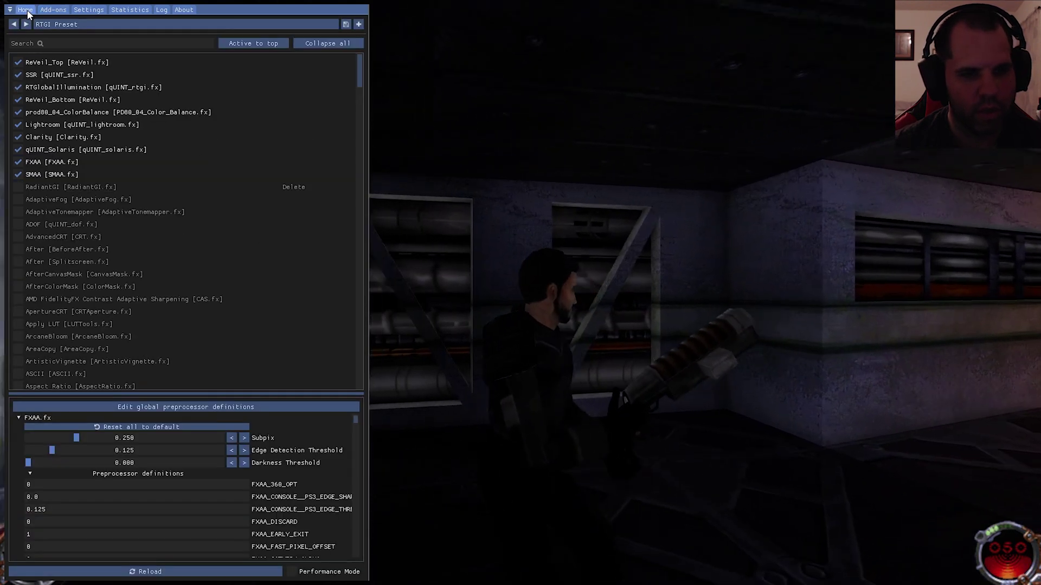
{"action": "key", "text": "Home"}
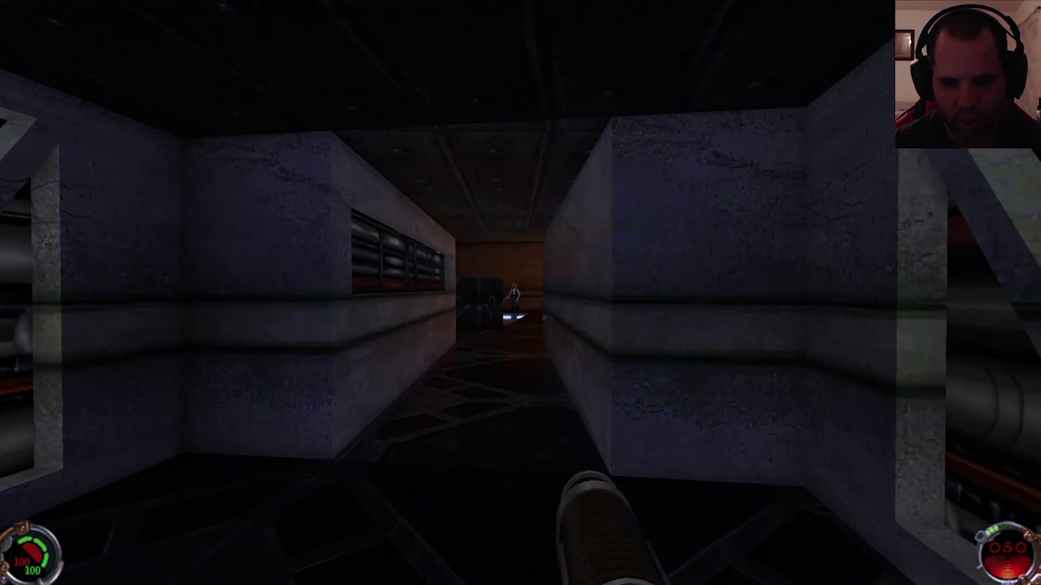
{"action": "key", "text": "w"}
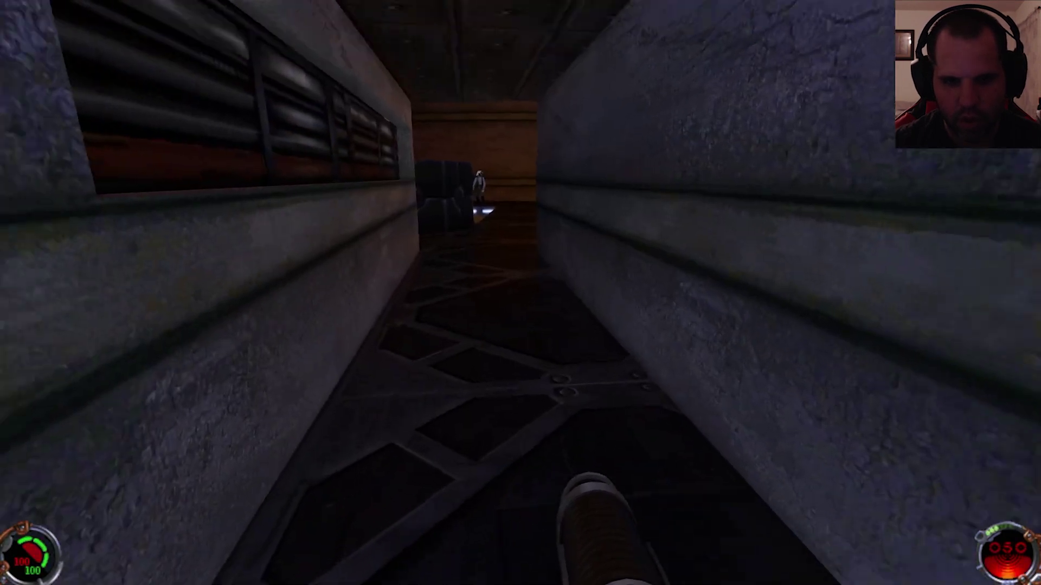
{"action": "key", "text": "w"}
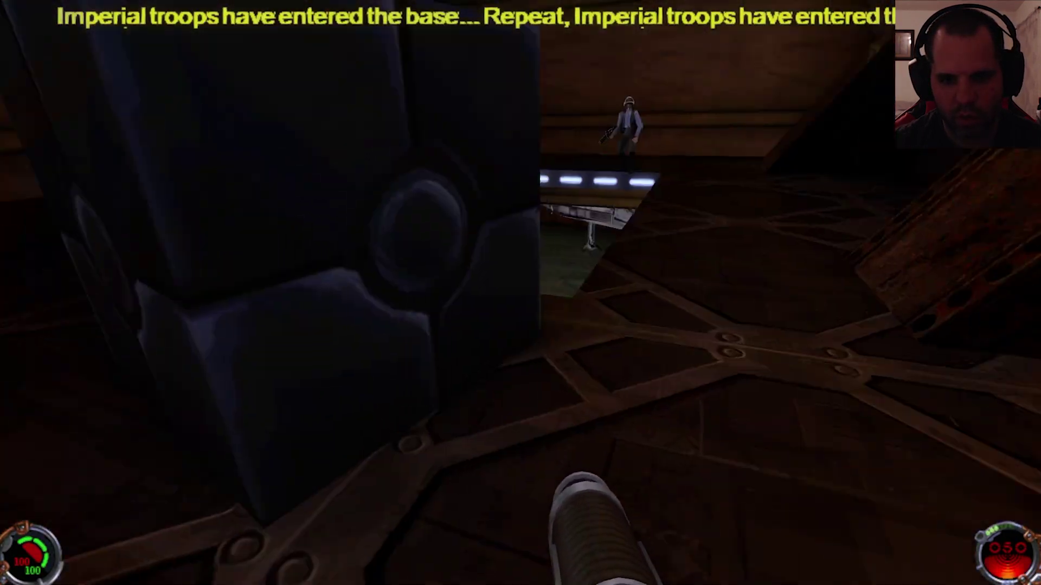
{"action": "key", "text": "s"}
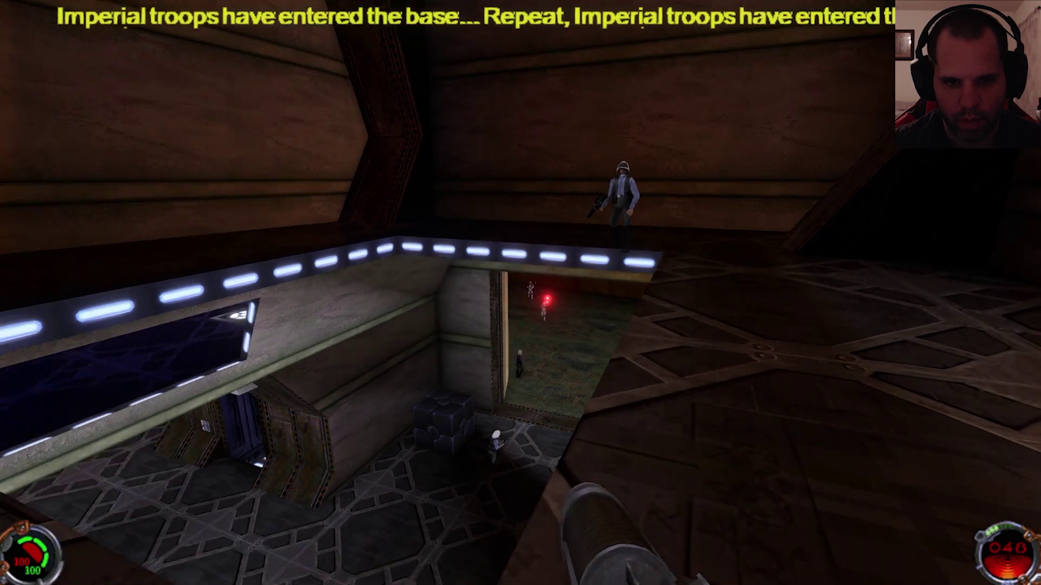
{"action": "left_click", "coordinate": [520, 293]}
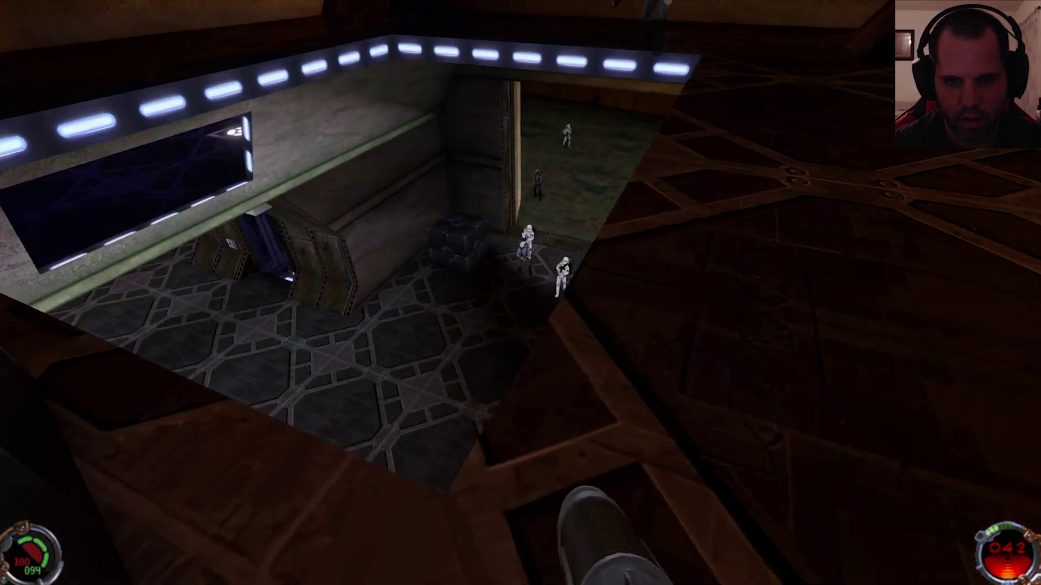
{"action": "key", "text": "w"}
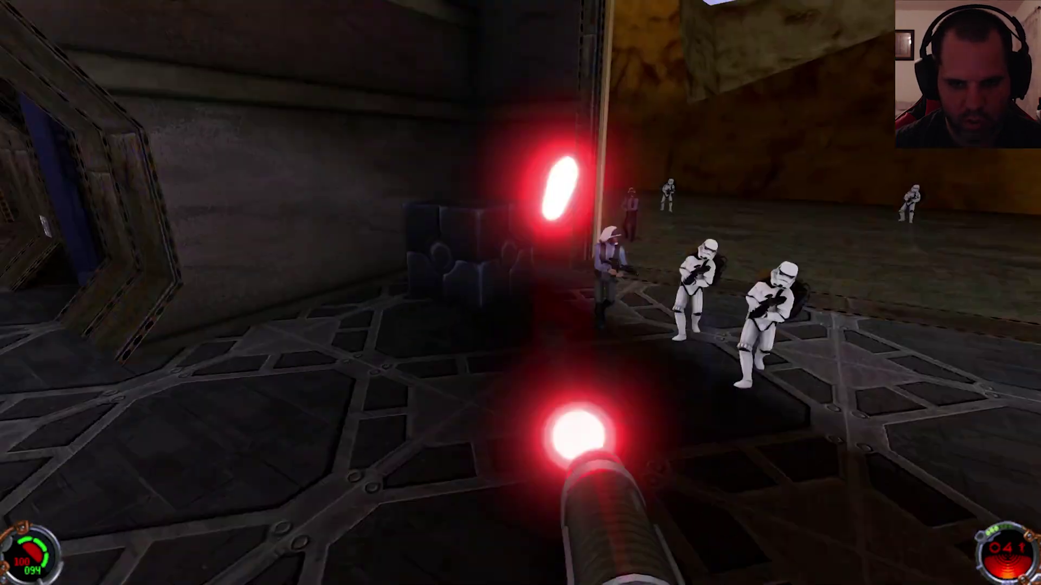
{"action": "left_click", "coordinate": [520, 292]}
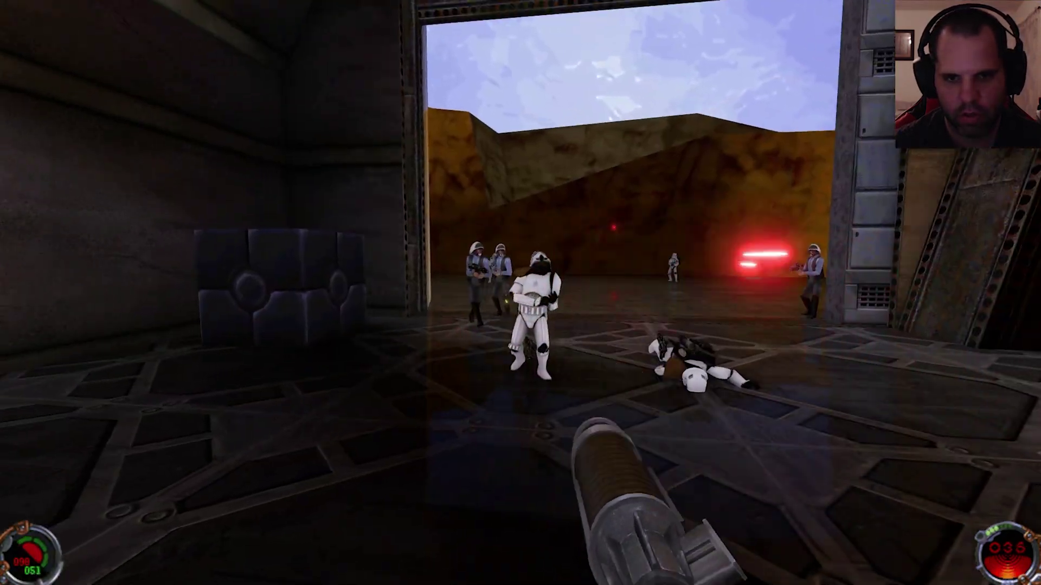
{"action": "key", "text": "w"}
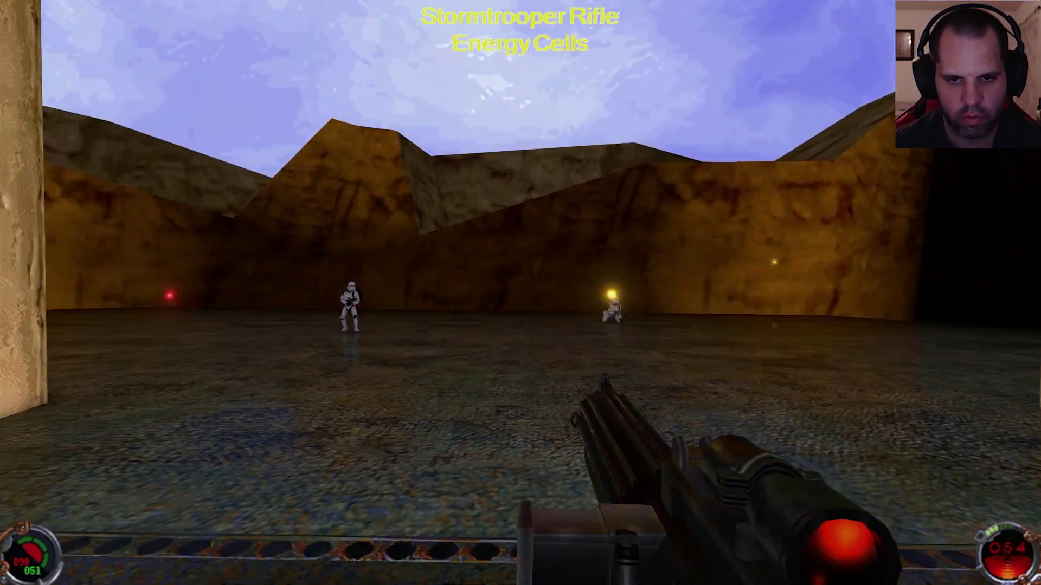
{"action": "left_click", "coordinate": [521, 293]}
{"action": "left_click", "coordinate": [521, 293]}
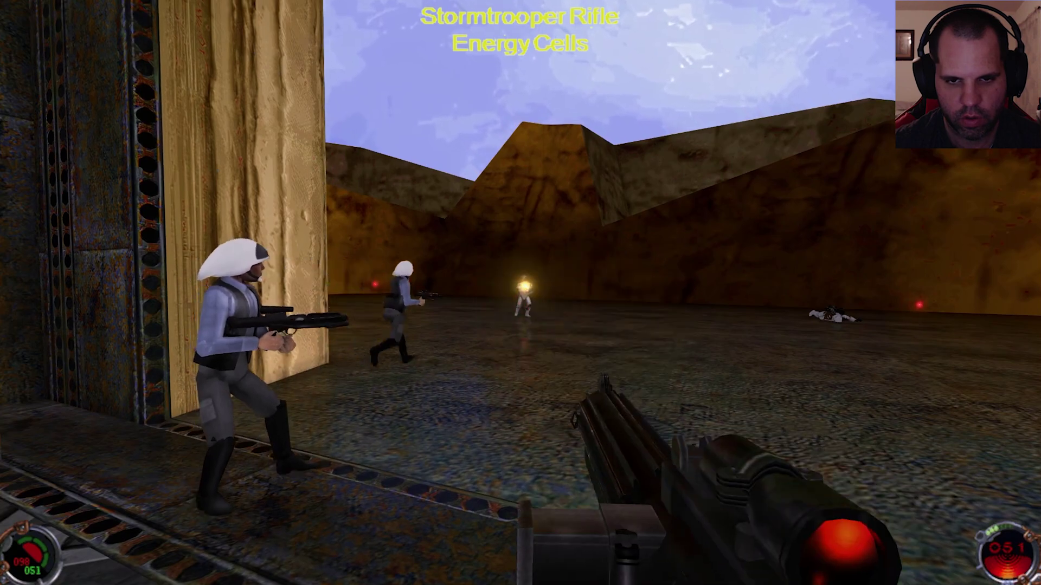
{"action": "key", "text": "w"}
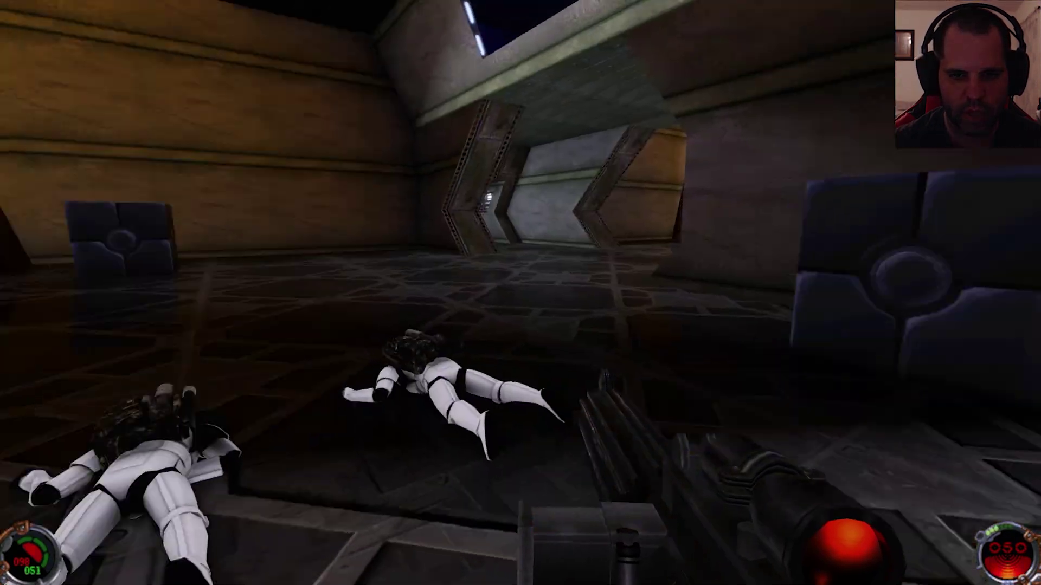
{"action": "key", "text": "w"}
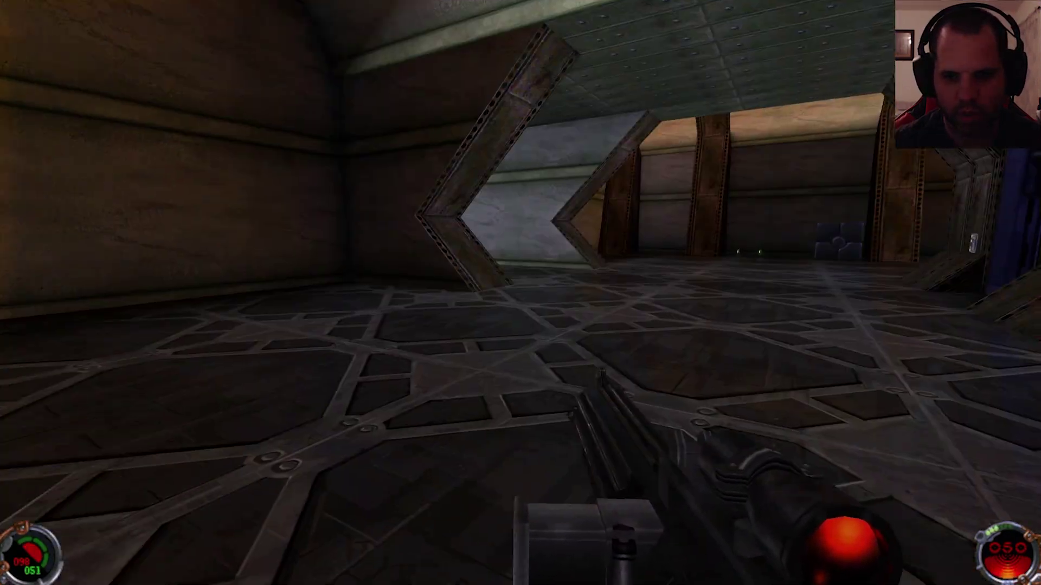
{"action": "key", "text": "s"}
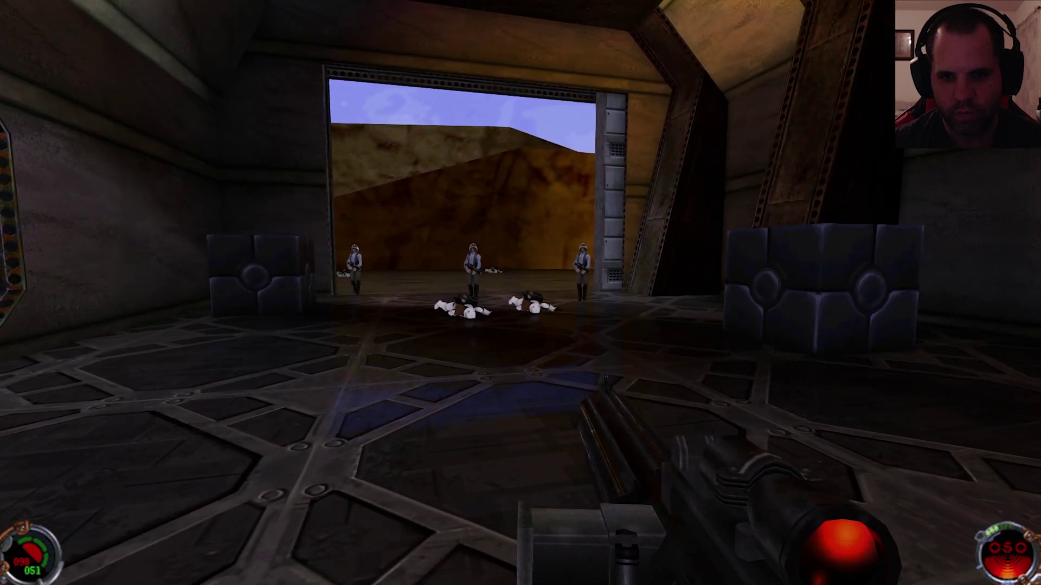